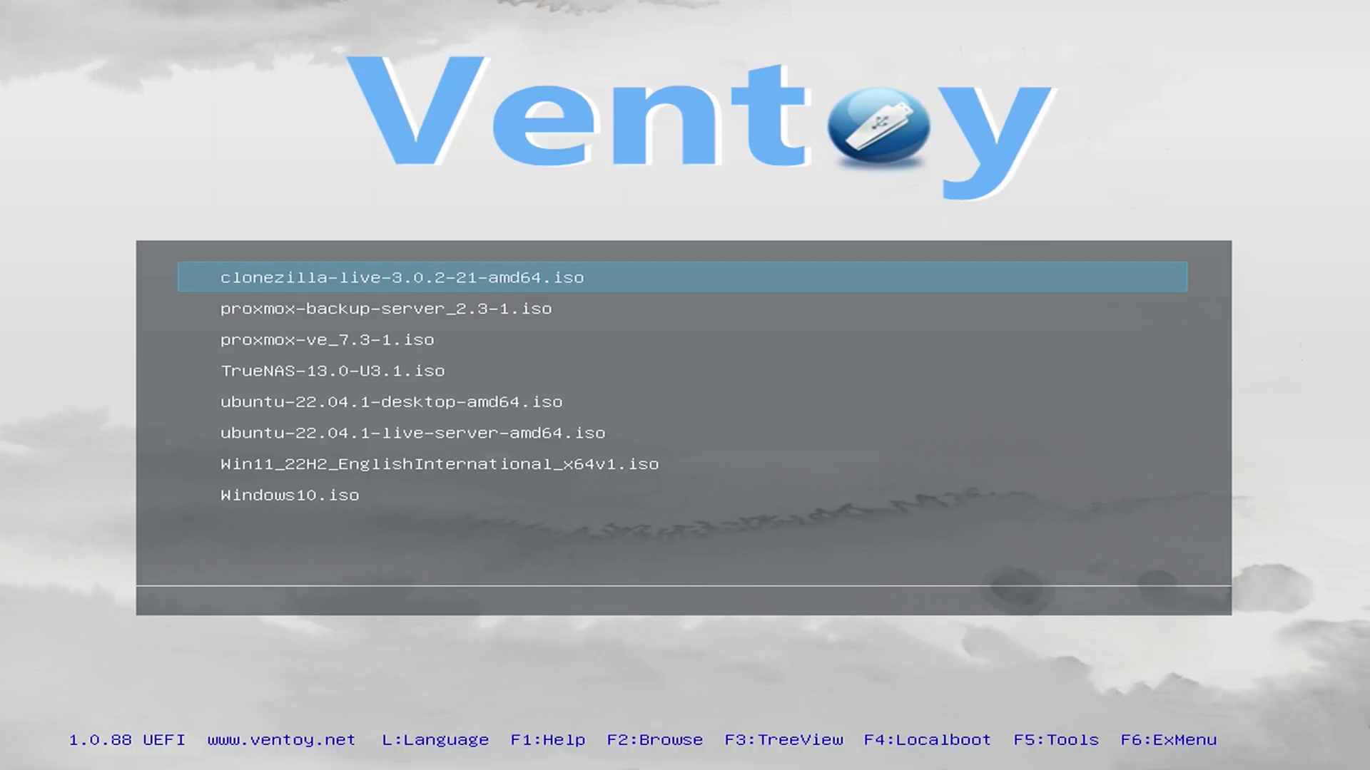
- Boot the proxmox-backup-server_2.3-1 ISO from the Ventoy menu
key(Down)
key(Down)
key(Down)
key(Down)
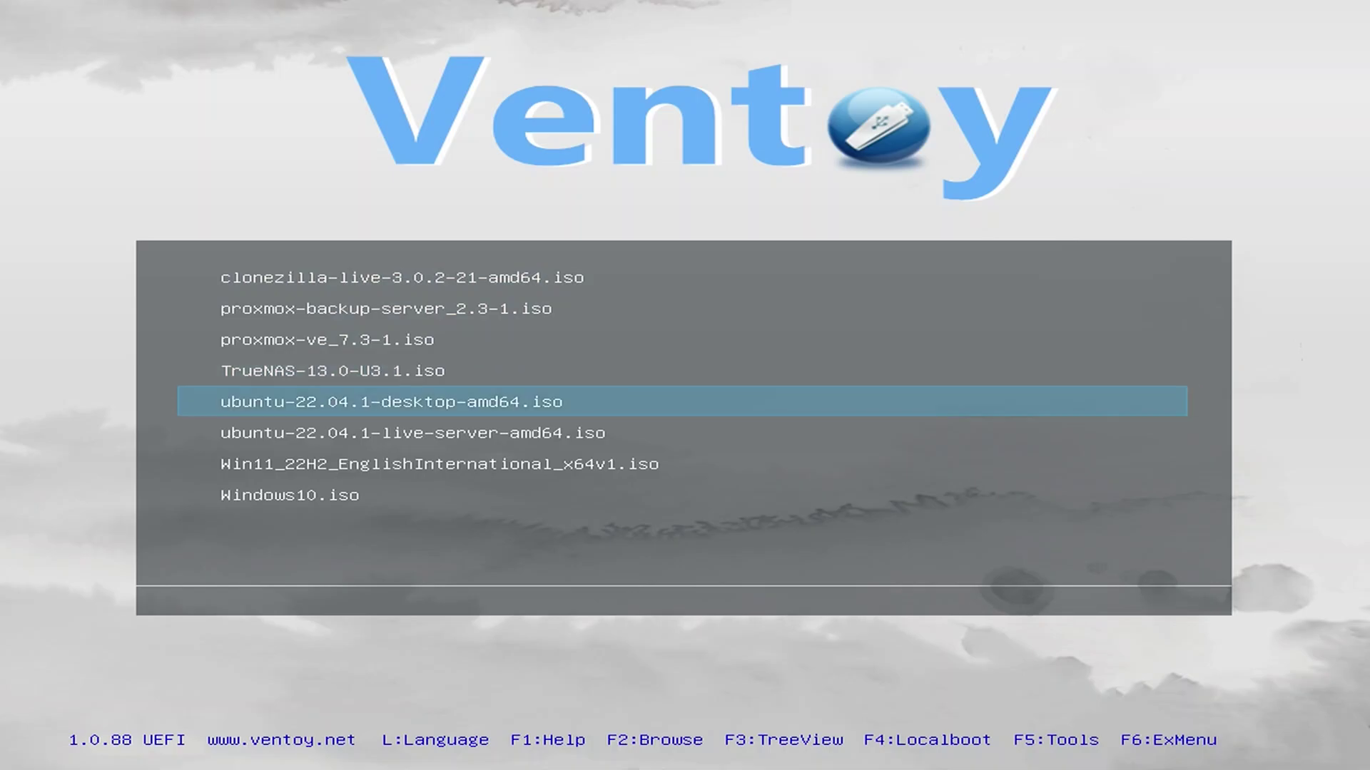
key(Up)
key(Up)
key(Up)
key(Return)
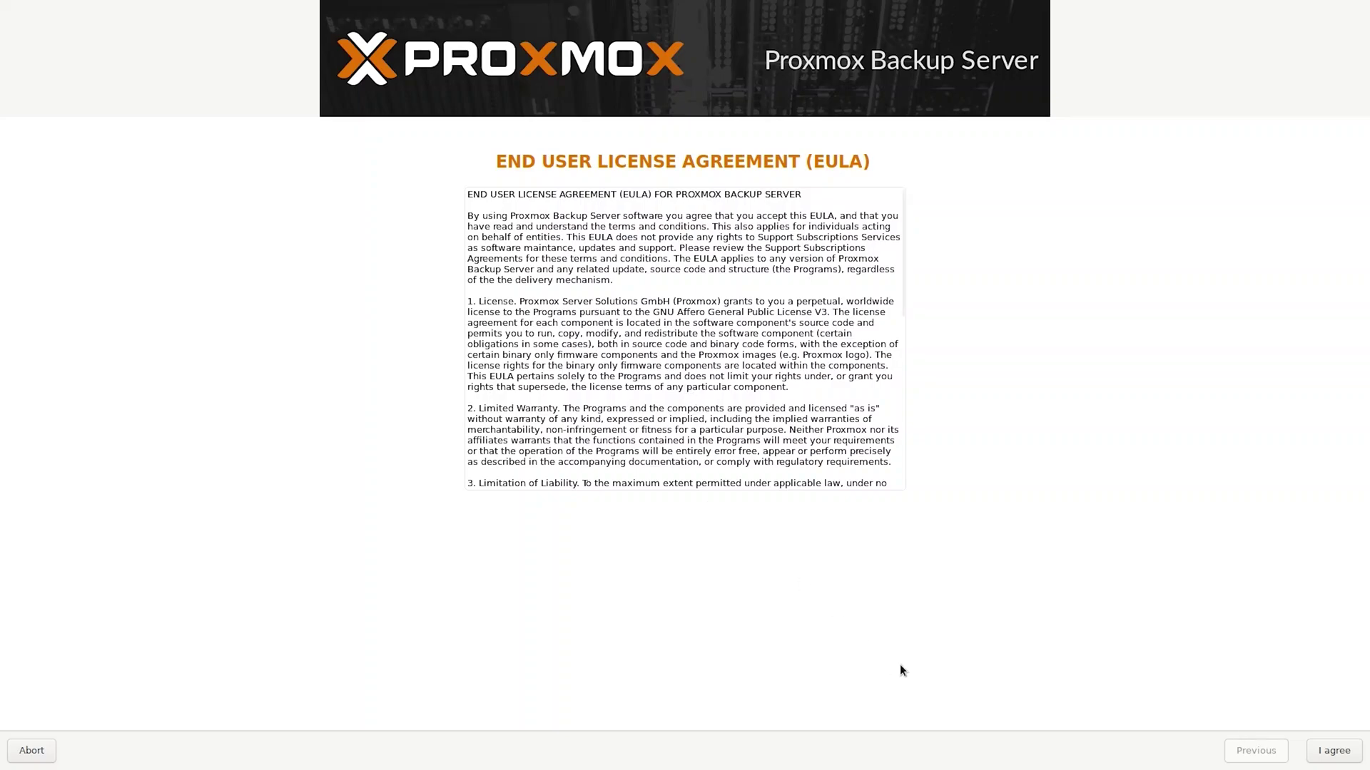
- Accept the EULA, choose /dev/sdb as the target disk, and keep the United Kingdom locale settings
click(1332, 762)
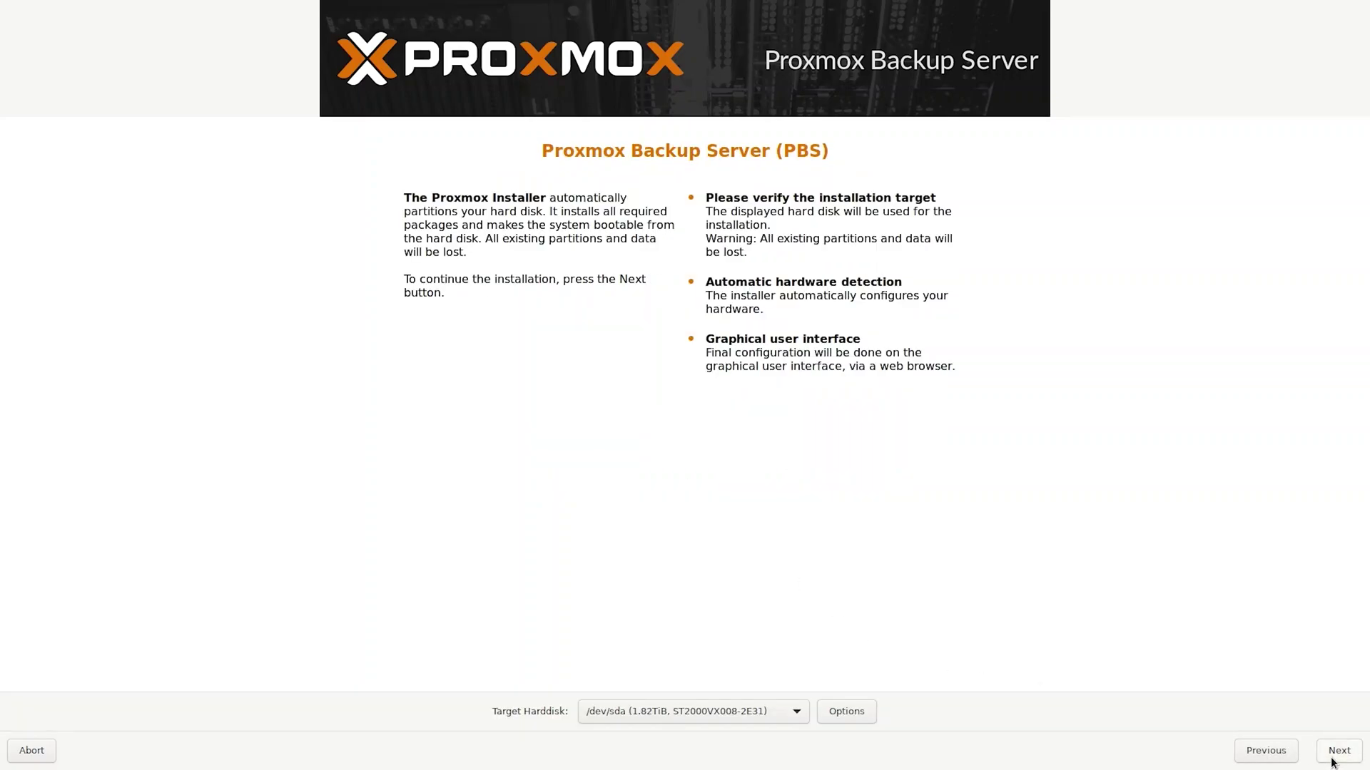
click(804, 714)
click(750, 734)
click(1332, 755)
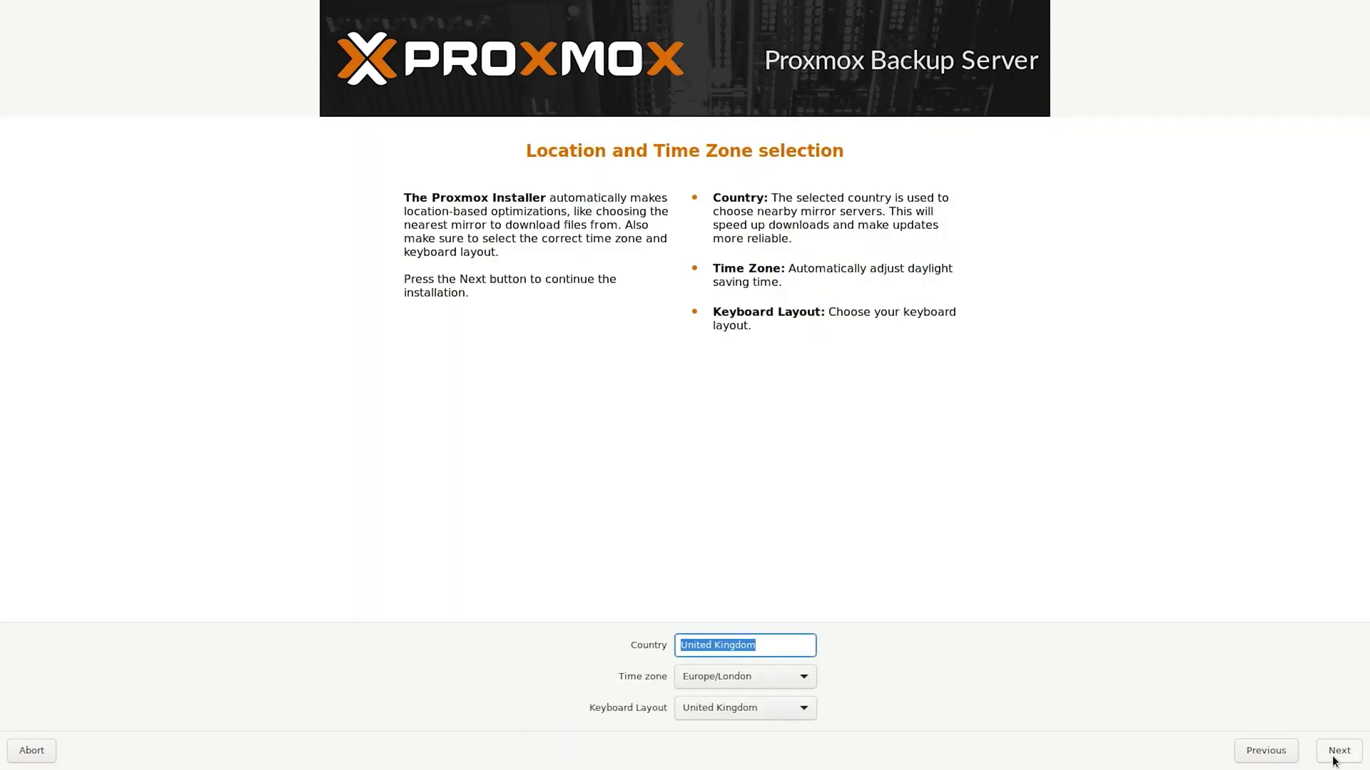
click(1332, 758)
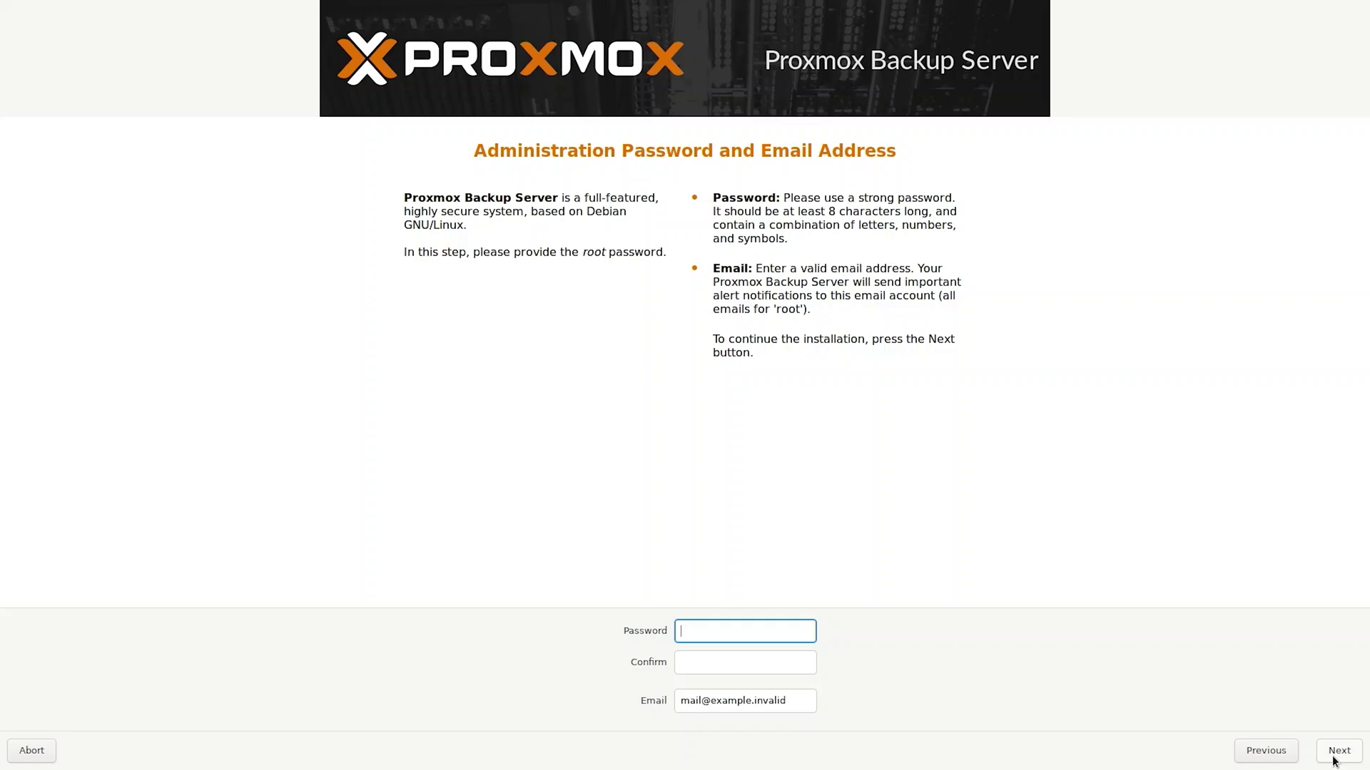
- Enter and confirm the root password and fill in the admin e-mail address
text(●●●●●●●●●●●●●)
key(Tab)
text(●●●●●●●●●●●)
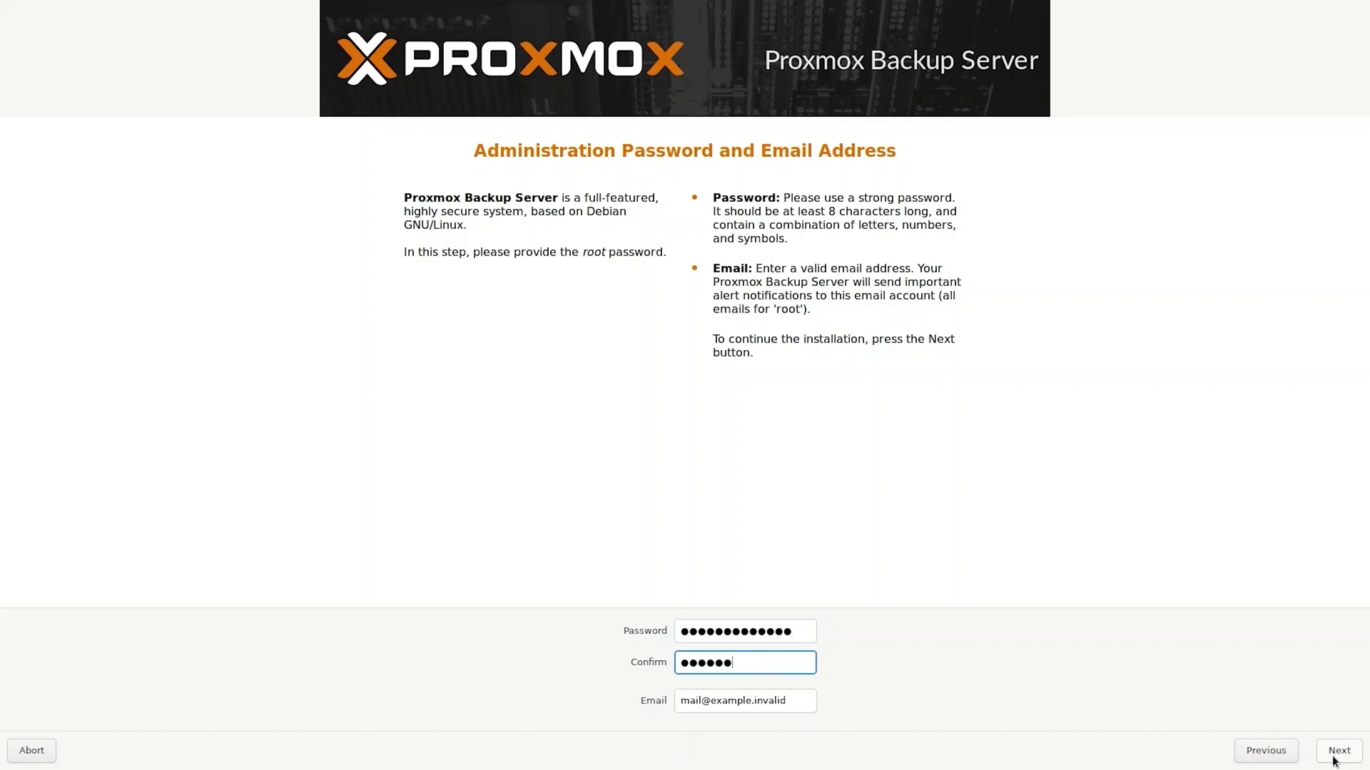
text(●●)
key(Tab)
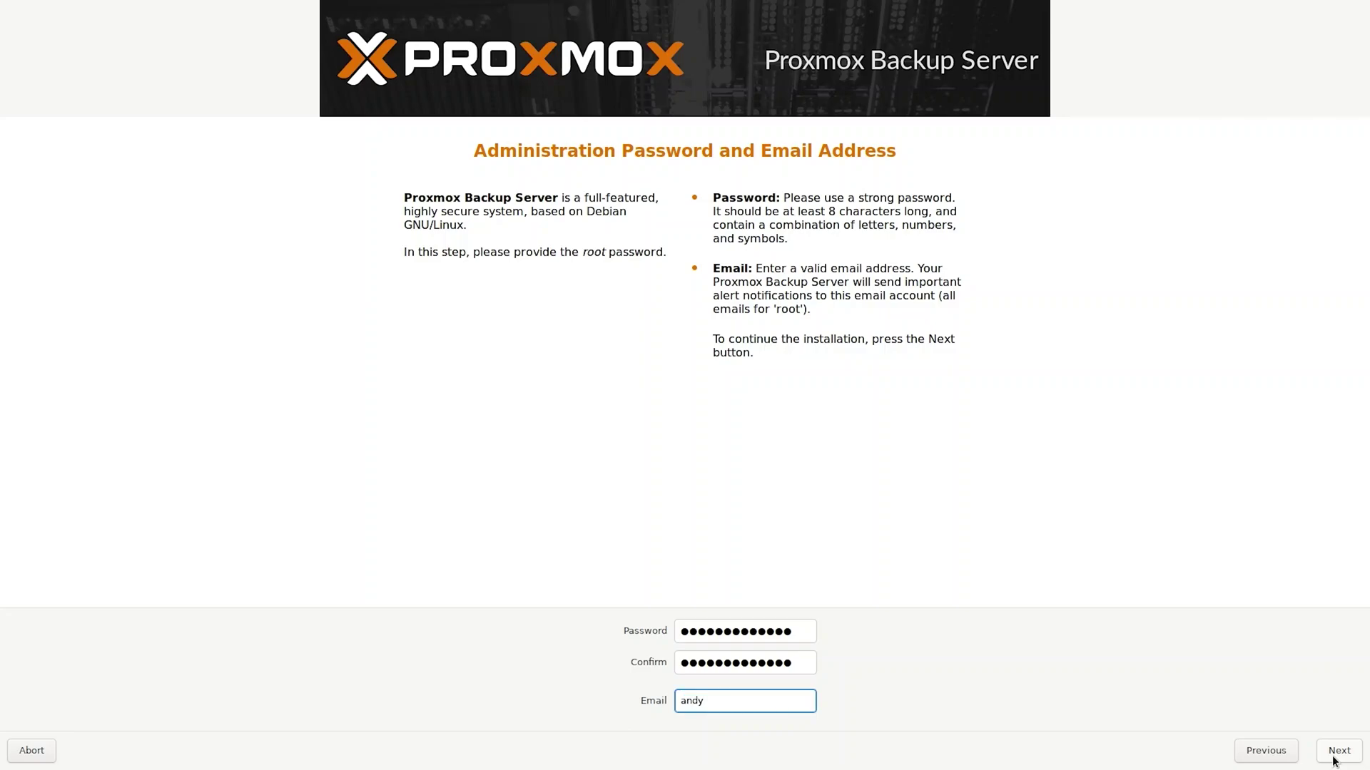
- Replace the default hostname with pbs.expressitserices.uk, keeping the 192.168.40.75/24 network settings
click(1346, 760)
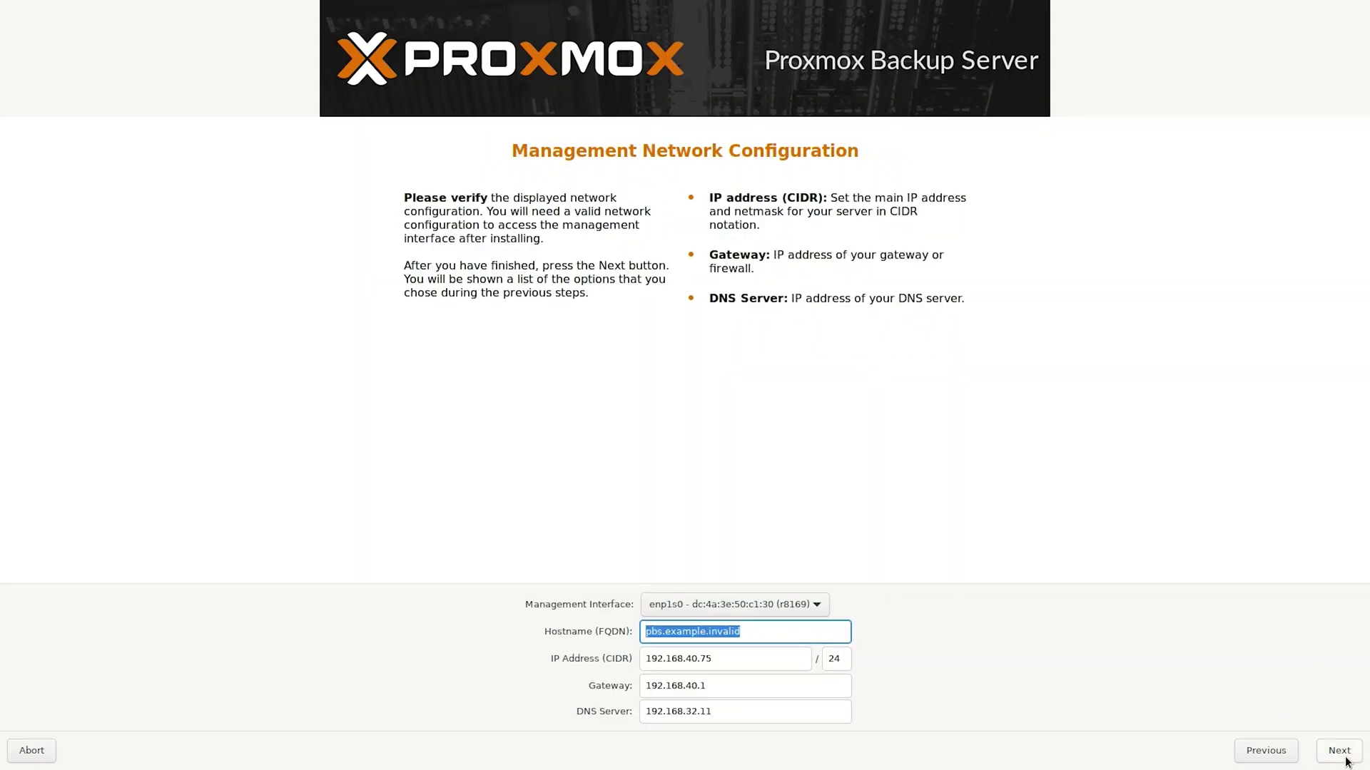
click(744, 628)
drag(744, 629, 583, 632)
text(p)
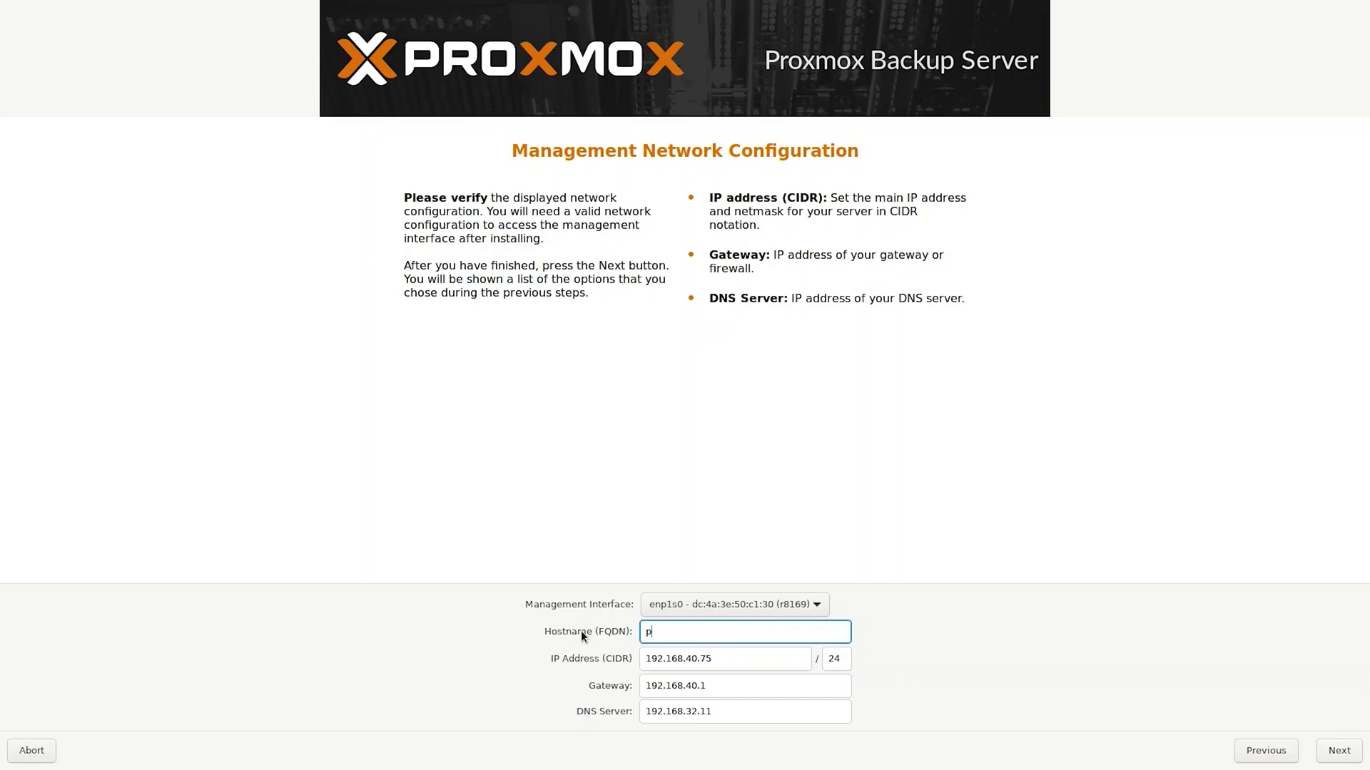
text(bs.expressitserices.uk)
- Review the installation summary and start installing Proxmox Backup Server
click(1330, 751)
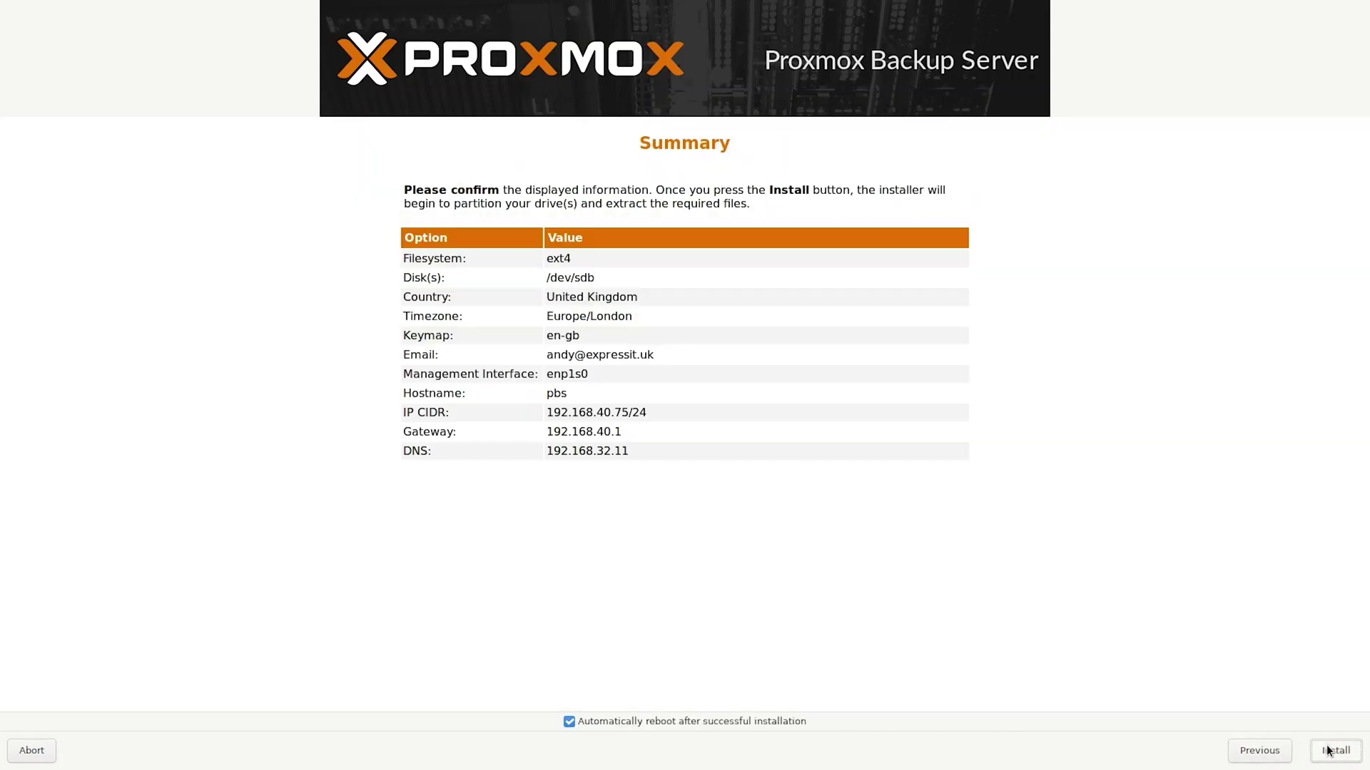
click(1330, 750)
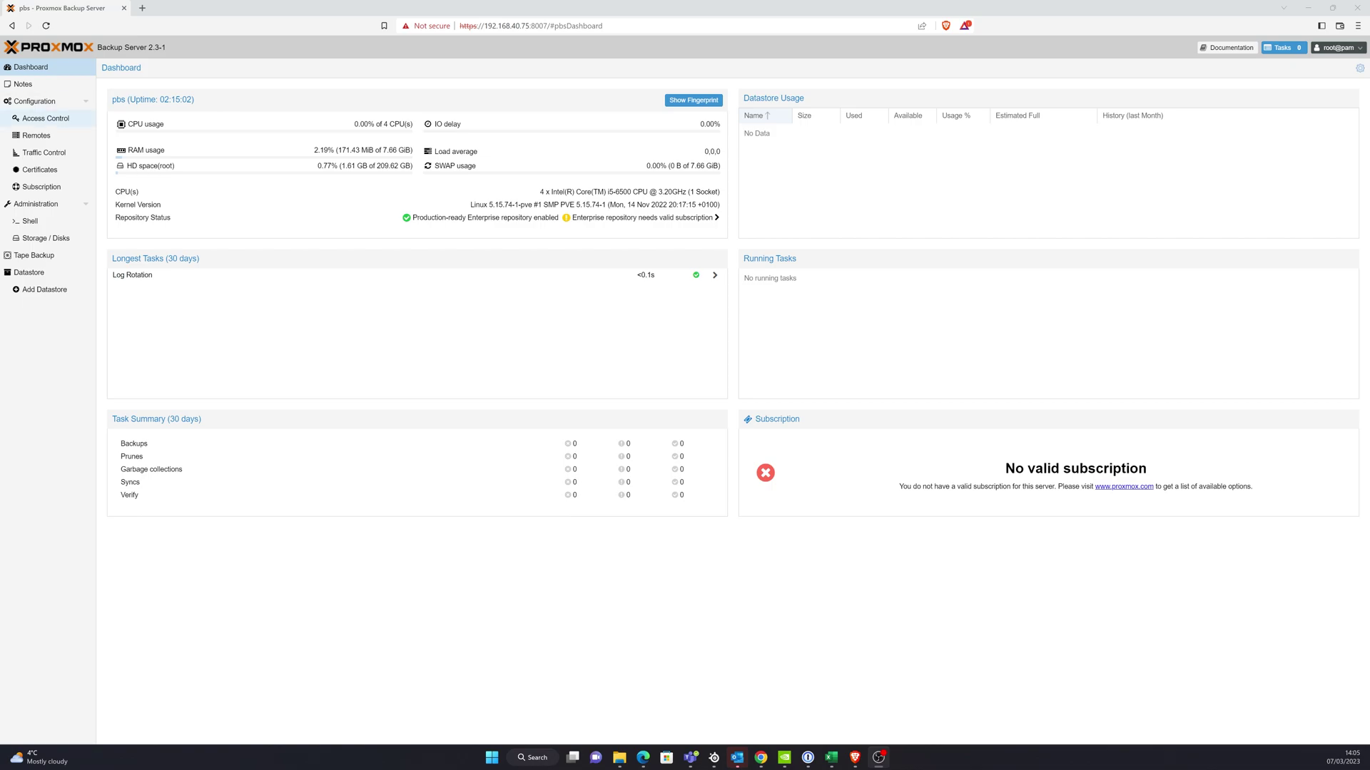
- Open pbs-enterprise.list in nano from the server's shell
click(30, 222)
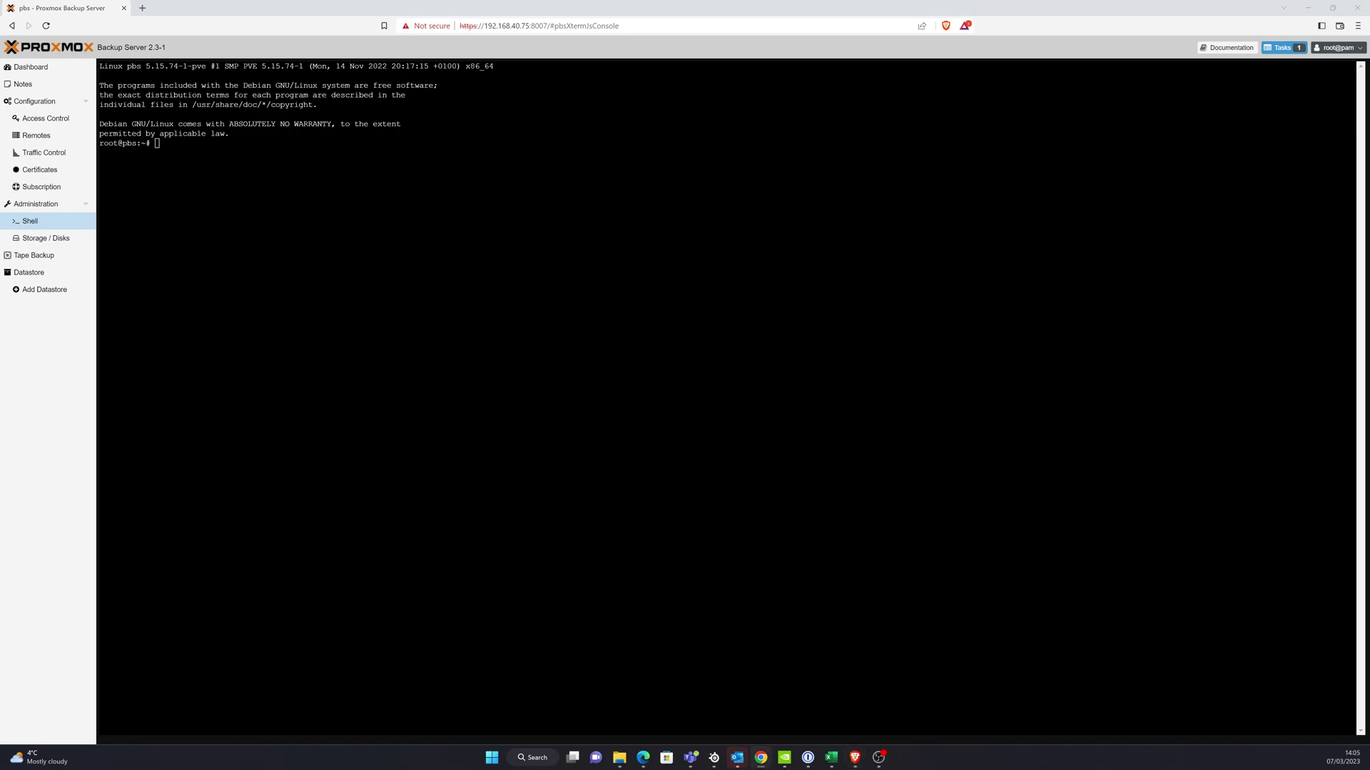
click(298, 145)
right_click(298, 146)
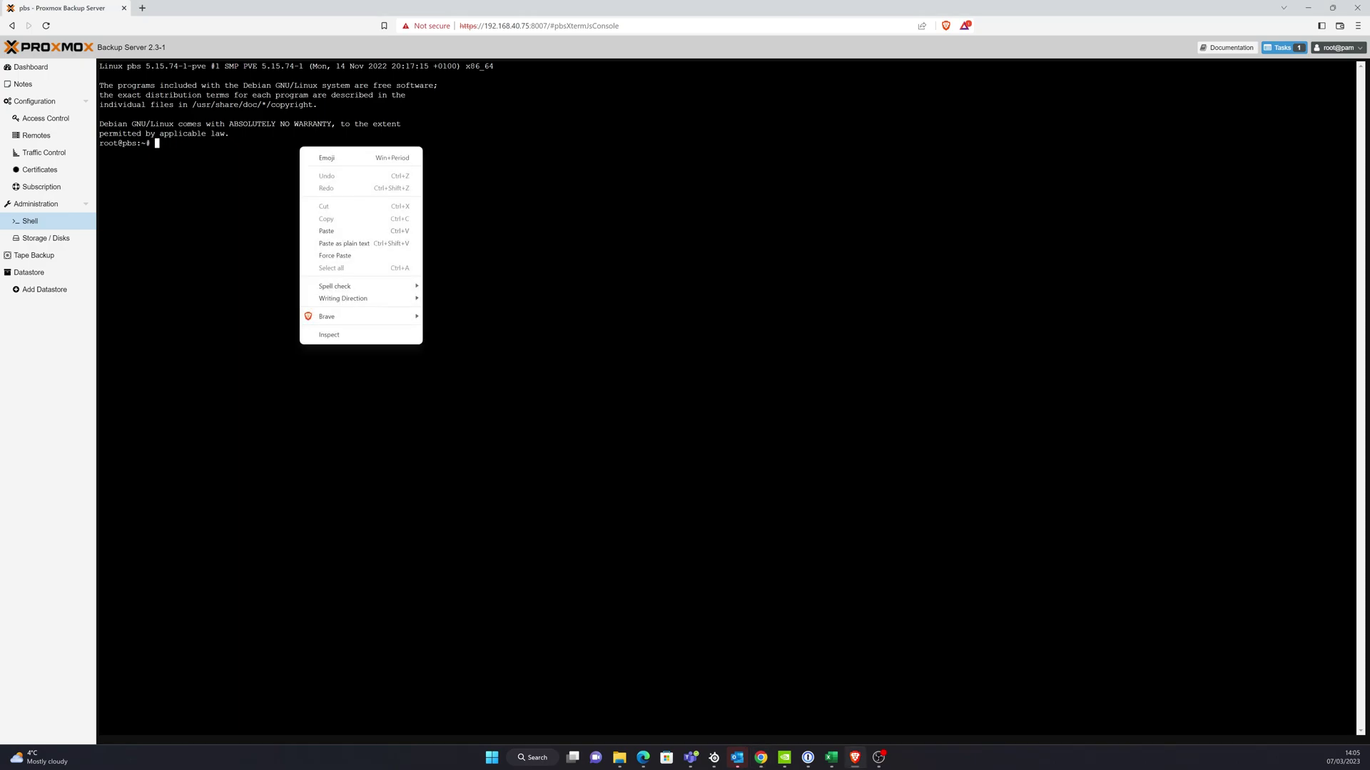
click(360, 232)
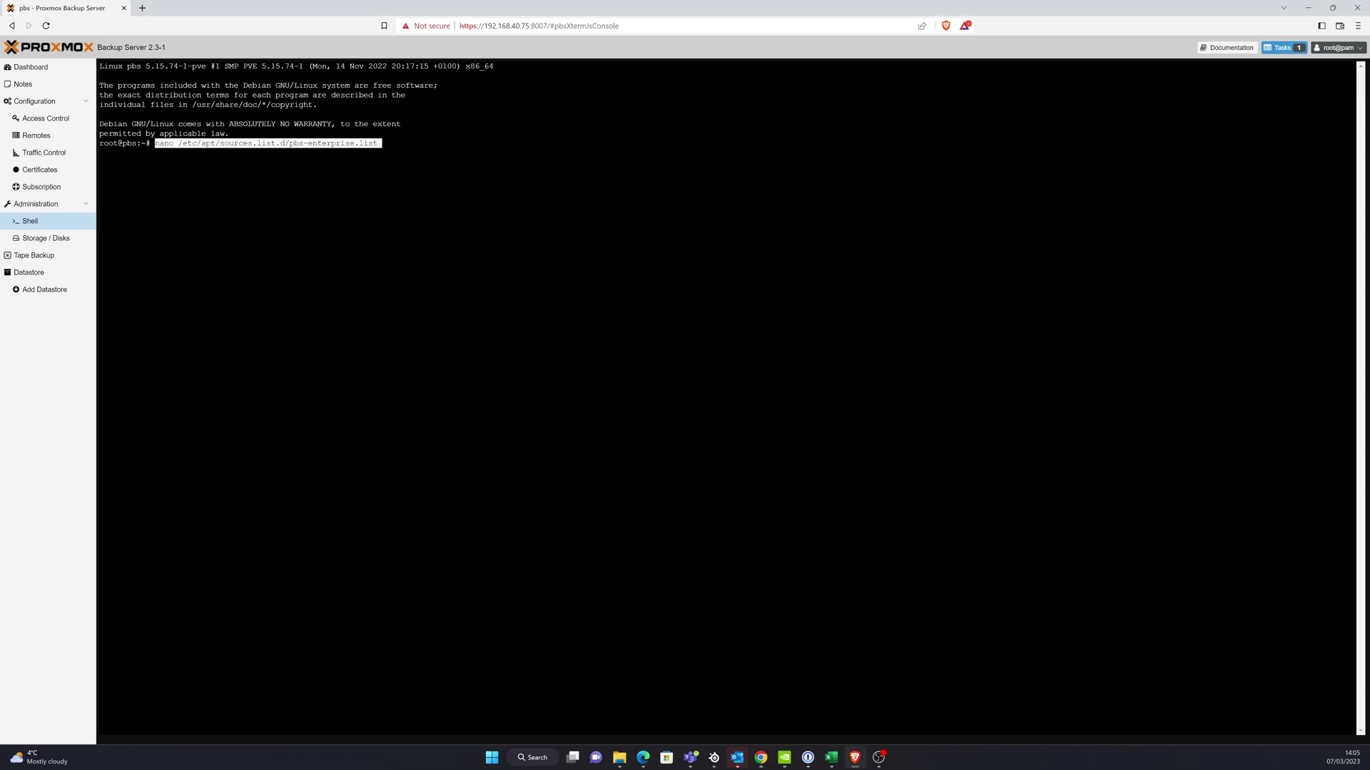
key(Return)
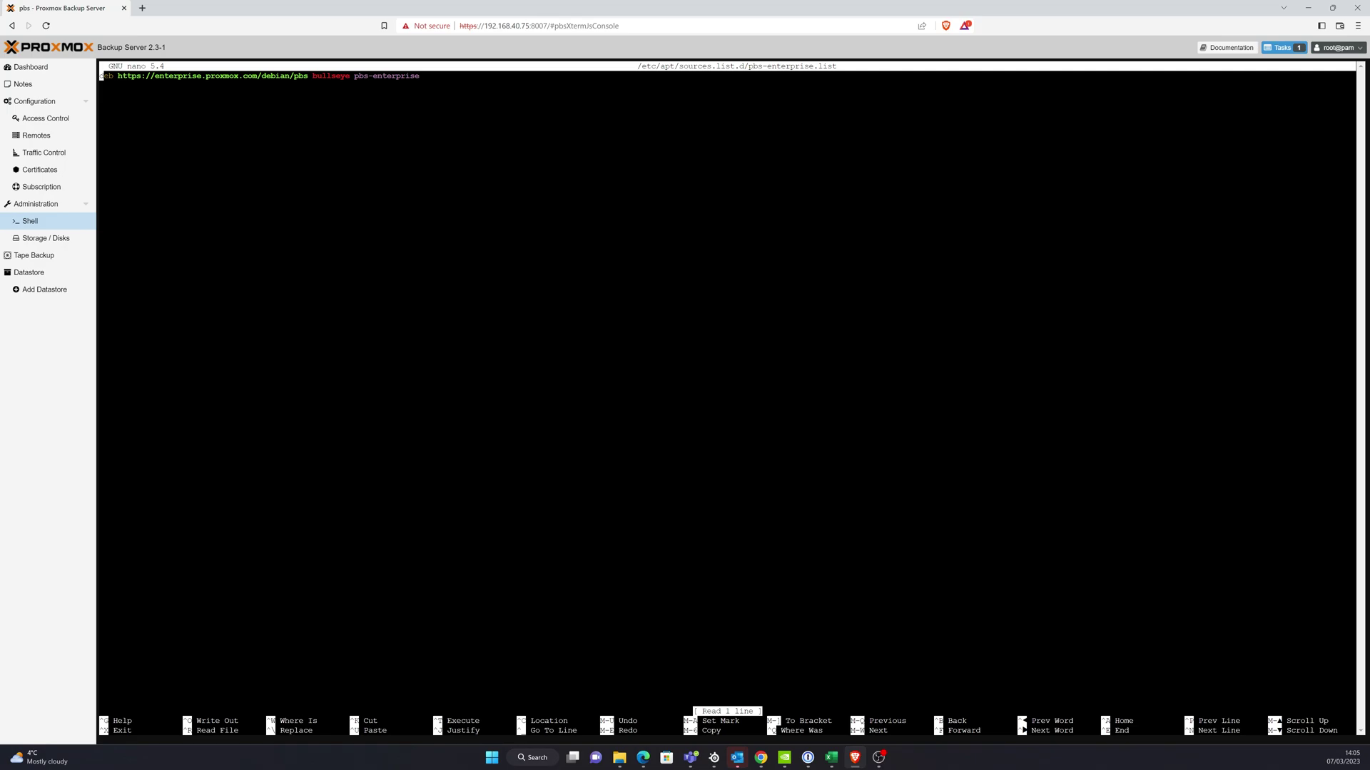
- Comment out the enterprise repo line, add the pbs-no-subscription repository line, and save the file
text(#)
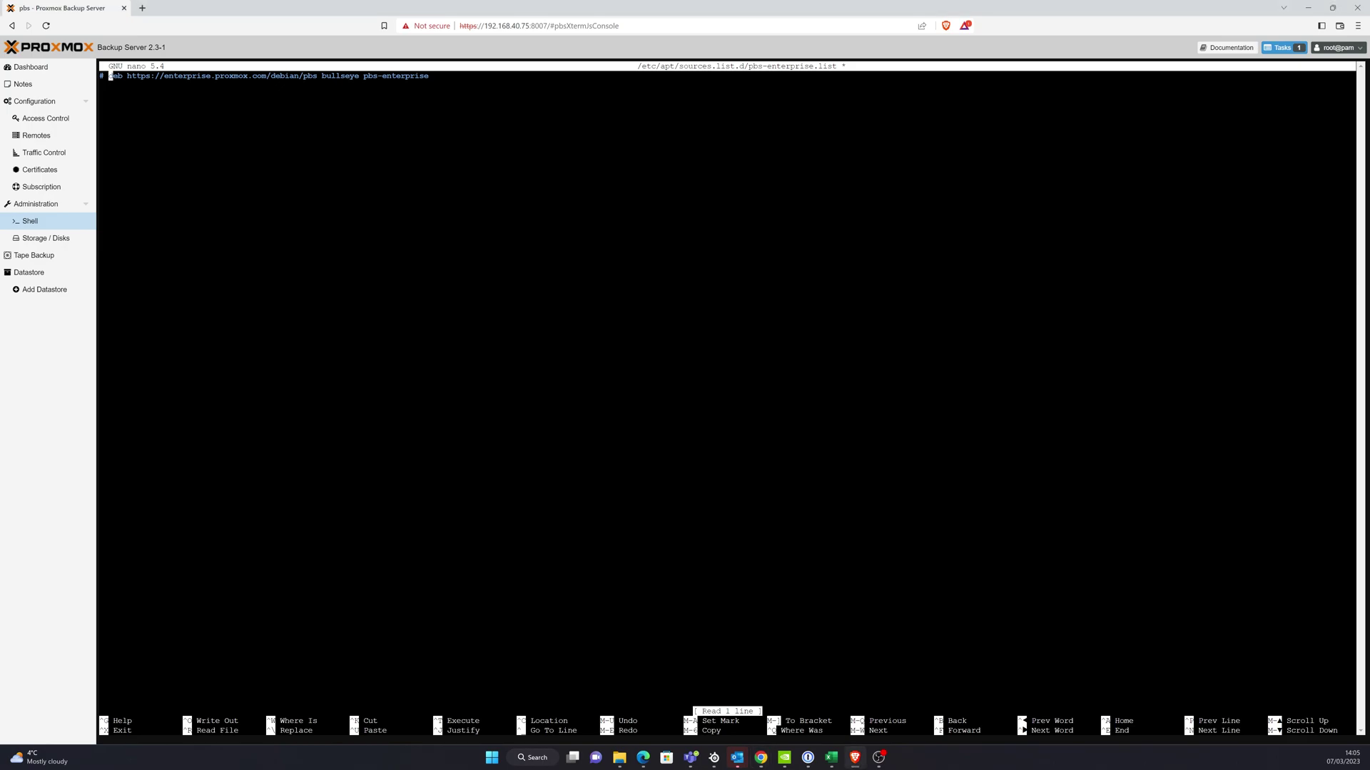
key(Right)
key(Right)
key(Right)
key(Right)
key(Right)
key(Right)
key(Right)
key(Right)
key(Right)
key(Right)
key(Right)
key(Right)
key(Right)
key(Right)
key(Right)
key(Right)
key(Right)
key(Right)
key(Right)
key(Right)
key(Right)
key(Right)
key(Right)
key(Right)
key(Right)
key(Right)
key(Right)
key(Right)
key(Right)
key(Right)
key(Right)
key(Right)
key(Right)
key(Right)
key(Right)
key(Right)
key(Right)
key(Right)
key(Right)
key(Right)
key(Return)
right_click(181, 106)
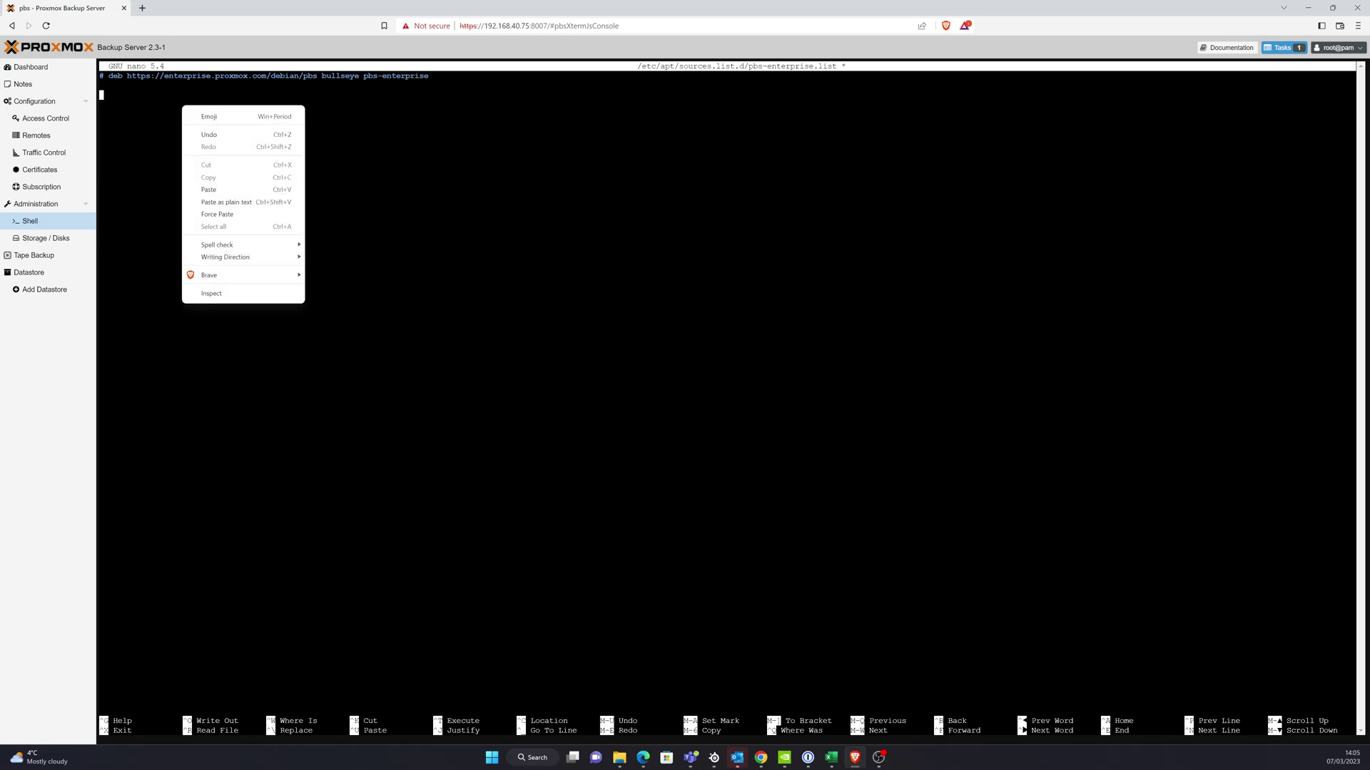
click(207, 188)
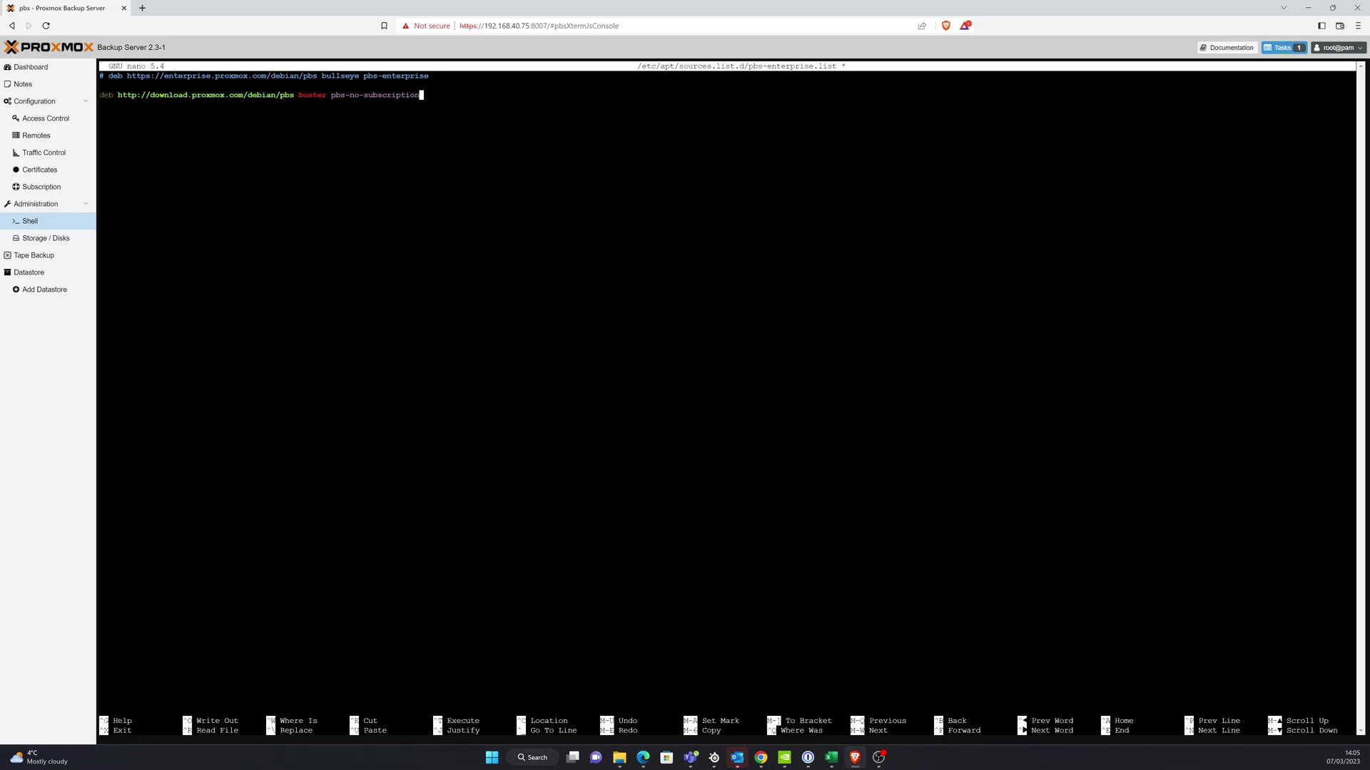
key(Left)
key(Left)
key(Left)
key(Left)
key(Left)
key(Left)
key(Left)
key(Left)
key(Left)
key(Left)
key(Left)
key(Left)
key(Left)
key(Left)
key(Left)
key(Left)
key(Left)
key(Left)
key(Left)
key(Left)
key(ctrl+o)
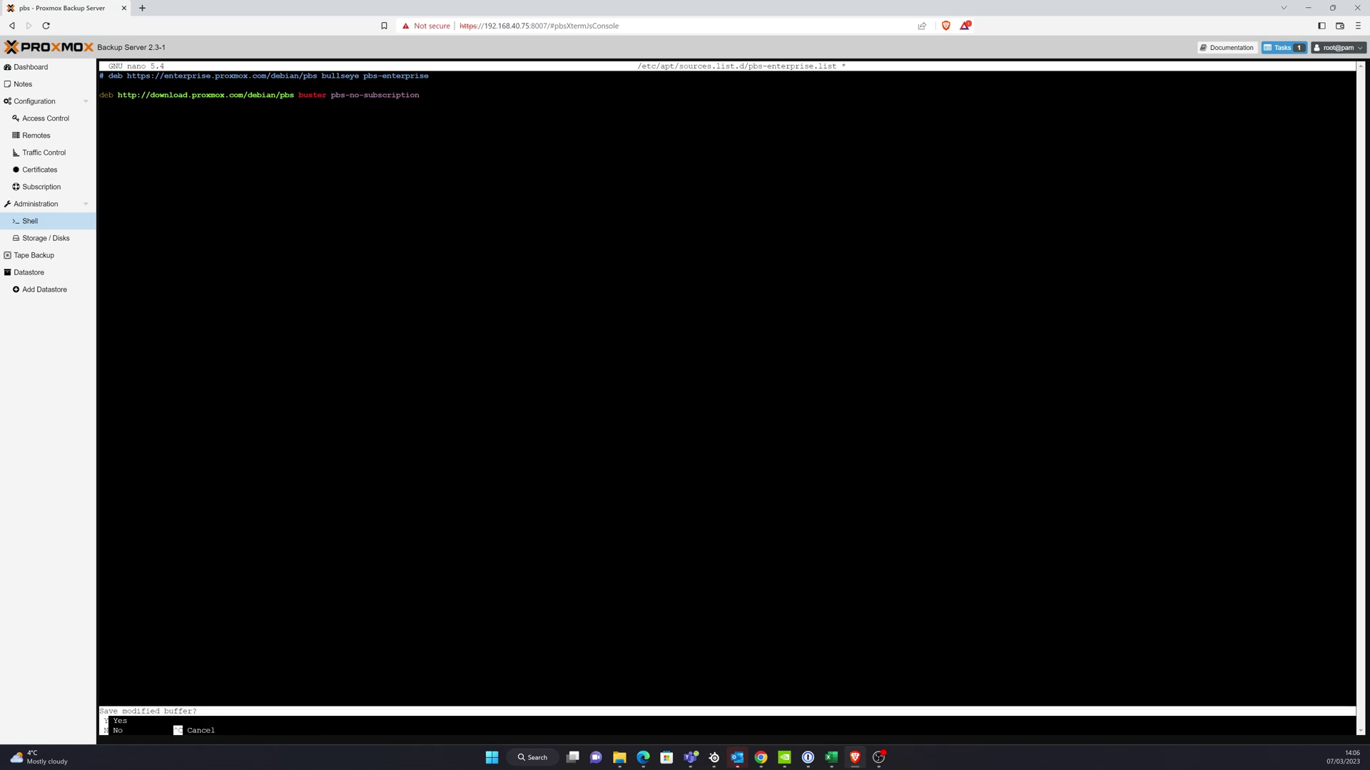
key(Return)
key(ctrl+x)
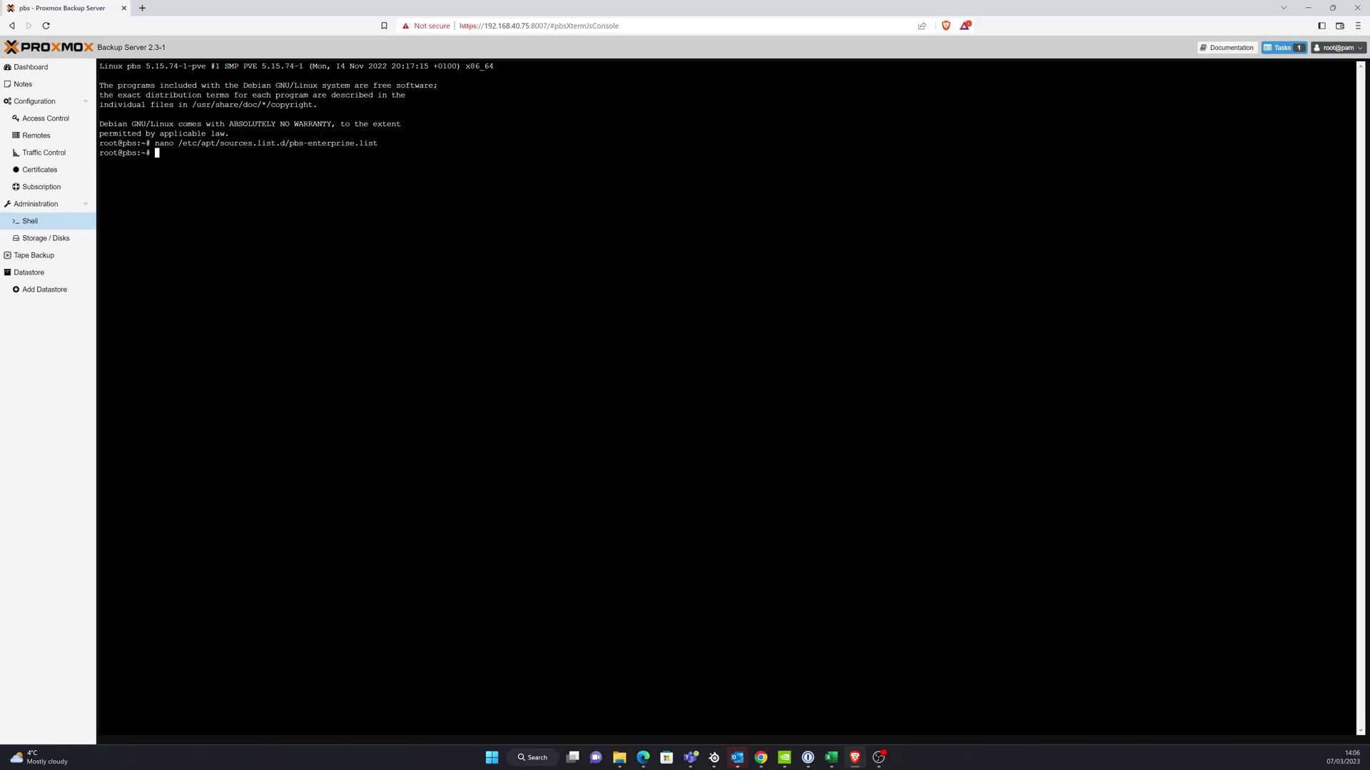
- Run apt update && apt dist-upgrade and confirm the upgrade with Y
key(alt+Tab)
right_click(169, 154)
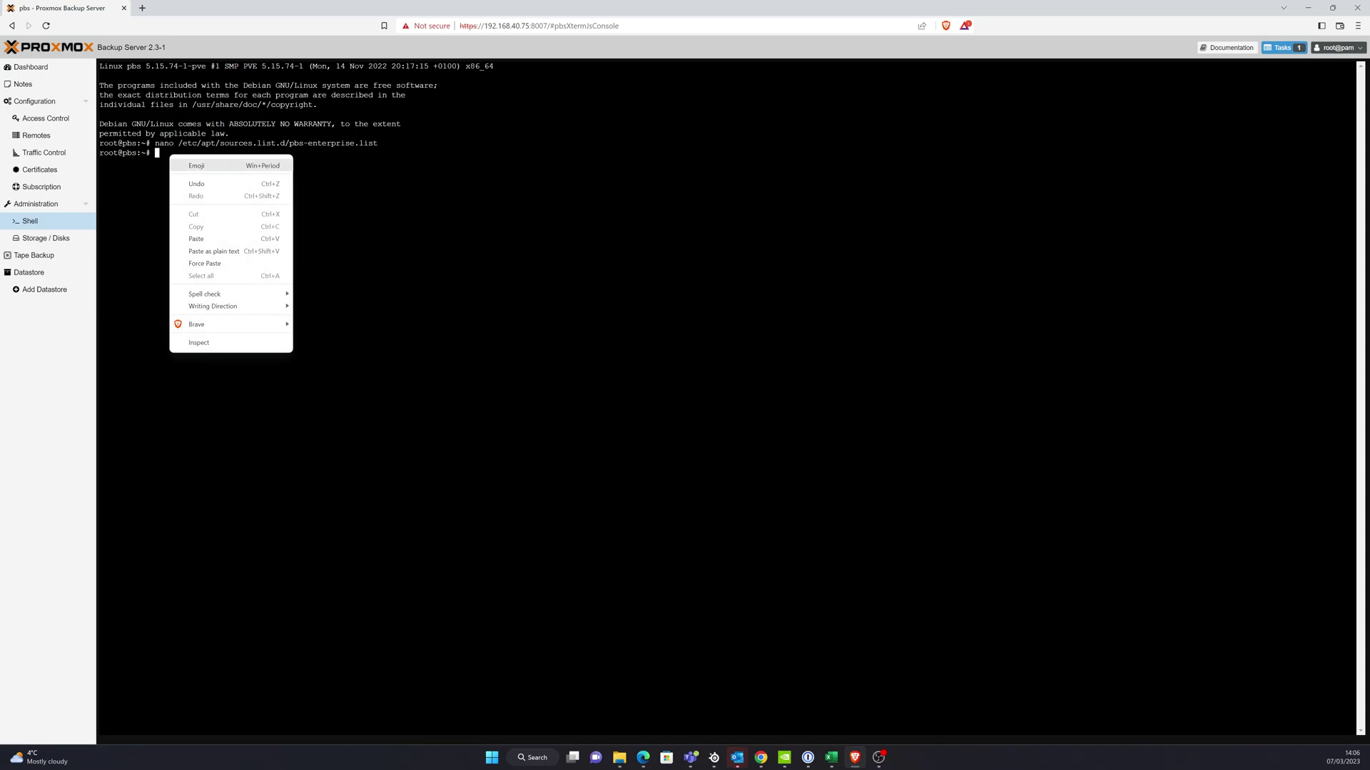
click(229, 237)
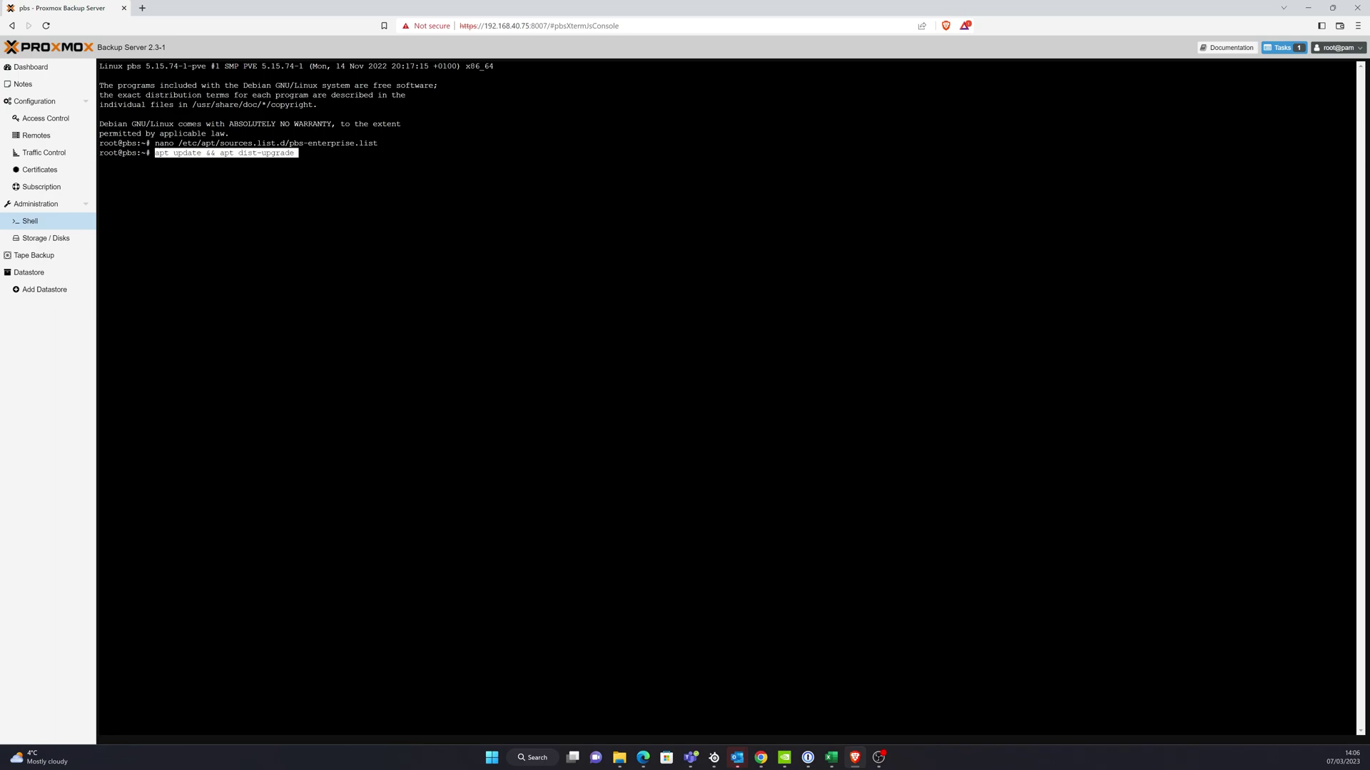
key(Return)
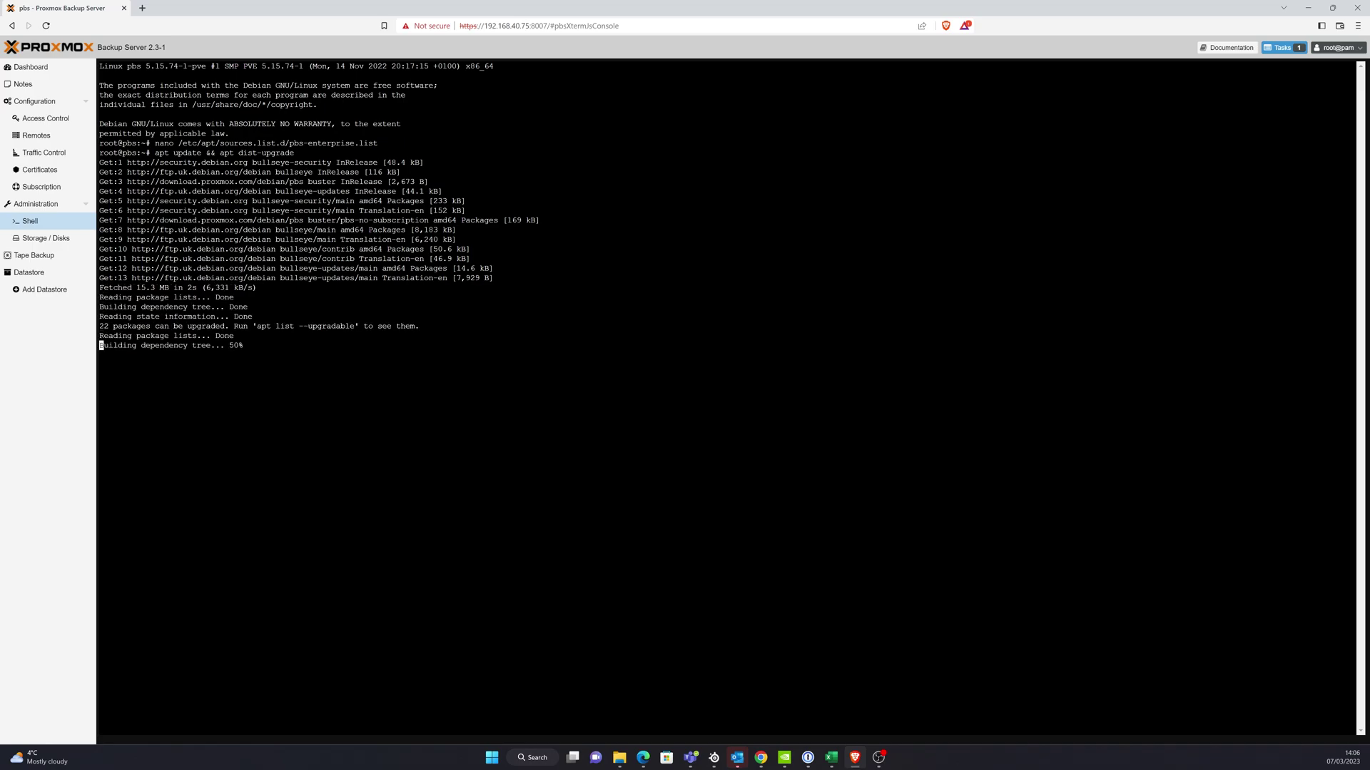
text(Y)
key(Return)
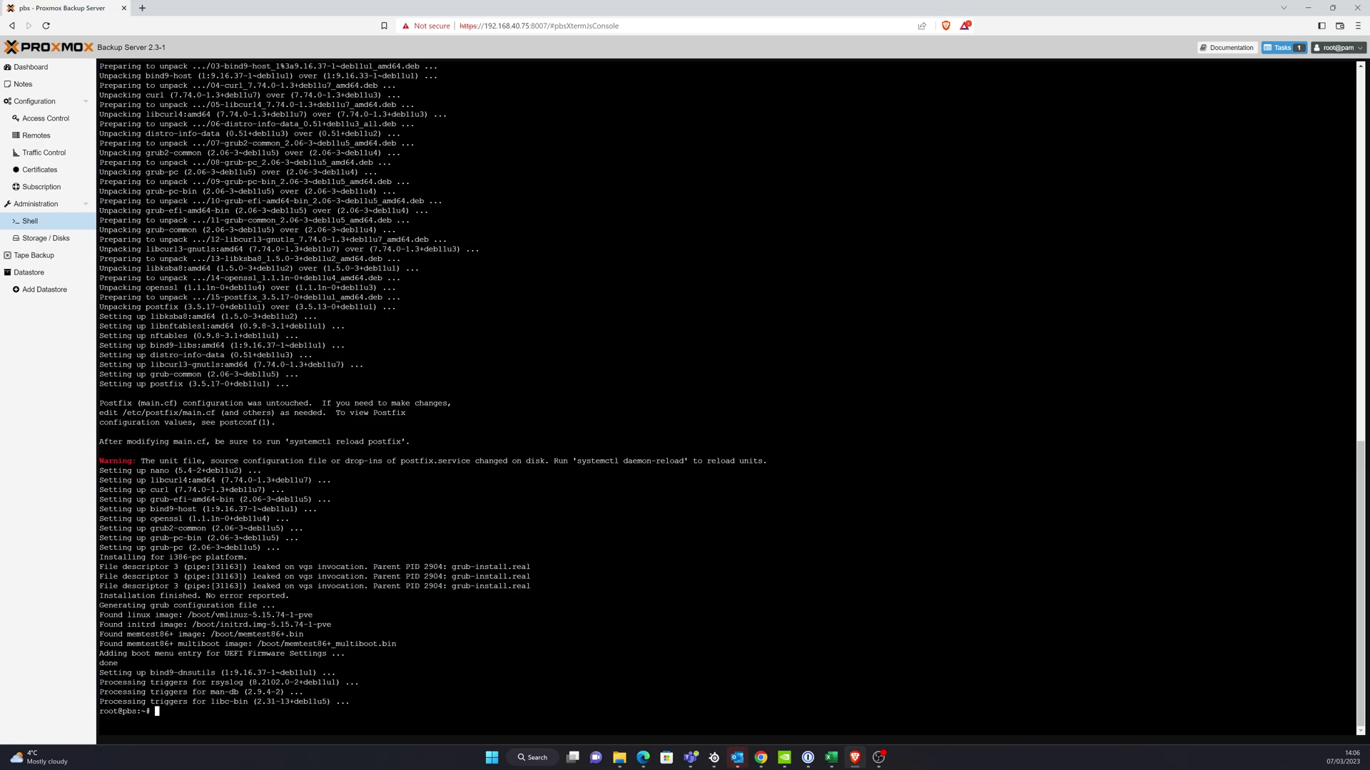
- Run systemctl daemon-reload as the warning advises, then return to the Dashboard
drag(684, 461, 576, 461)
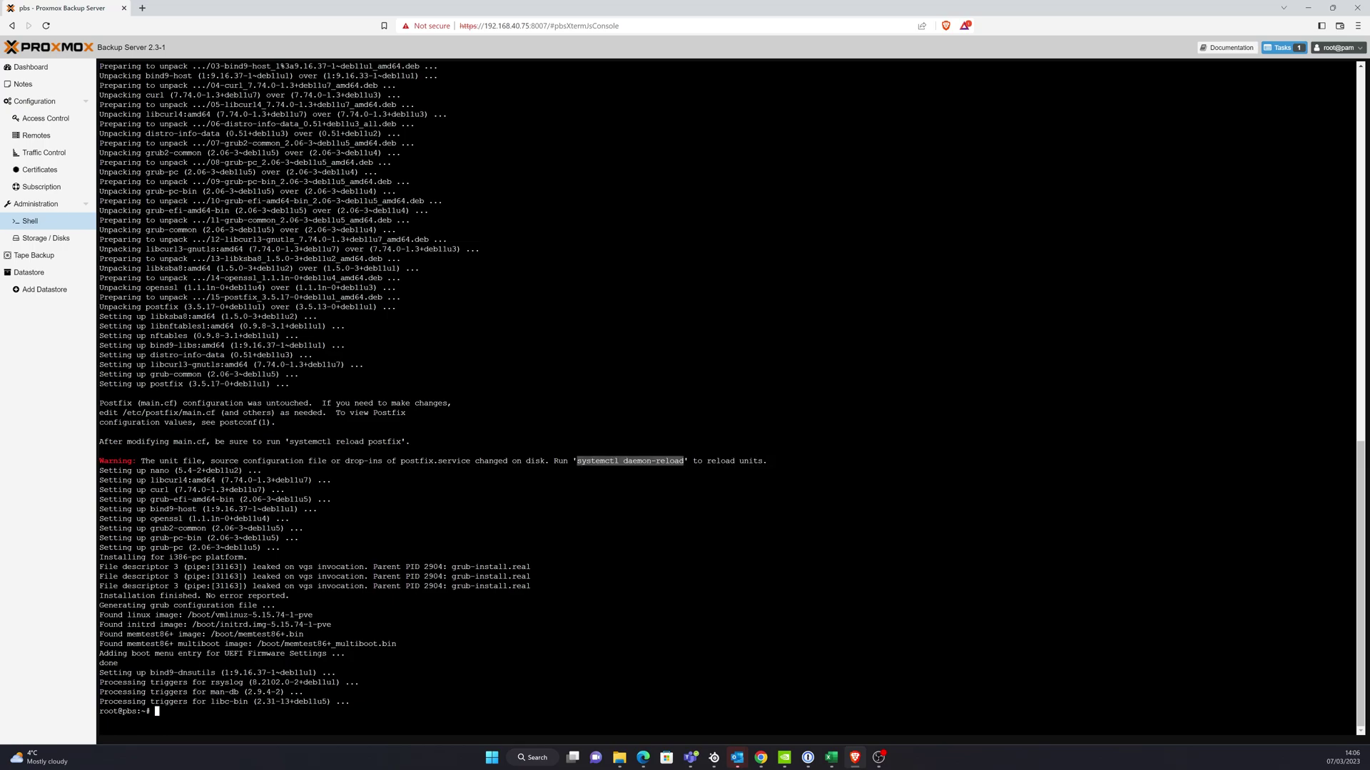
right_click(189, 523)
click(215, 577)
key(Return)
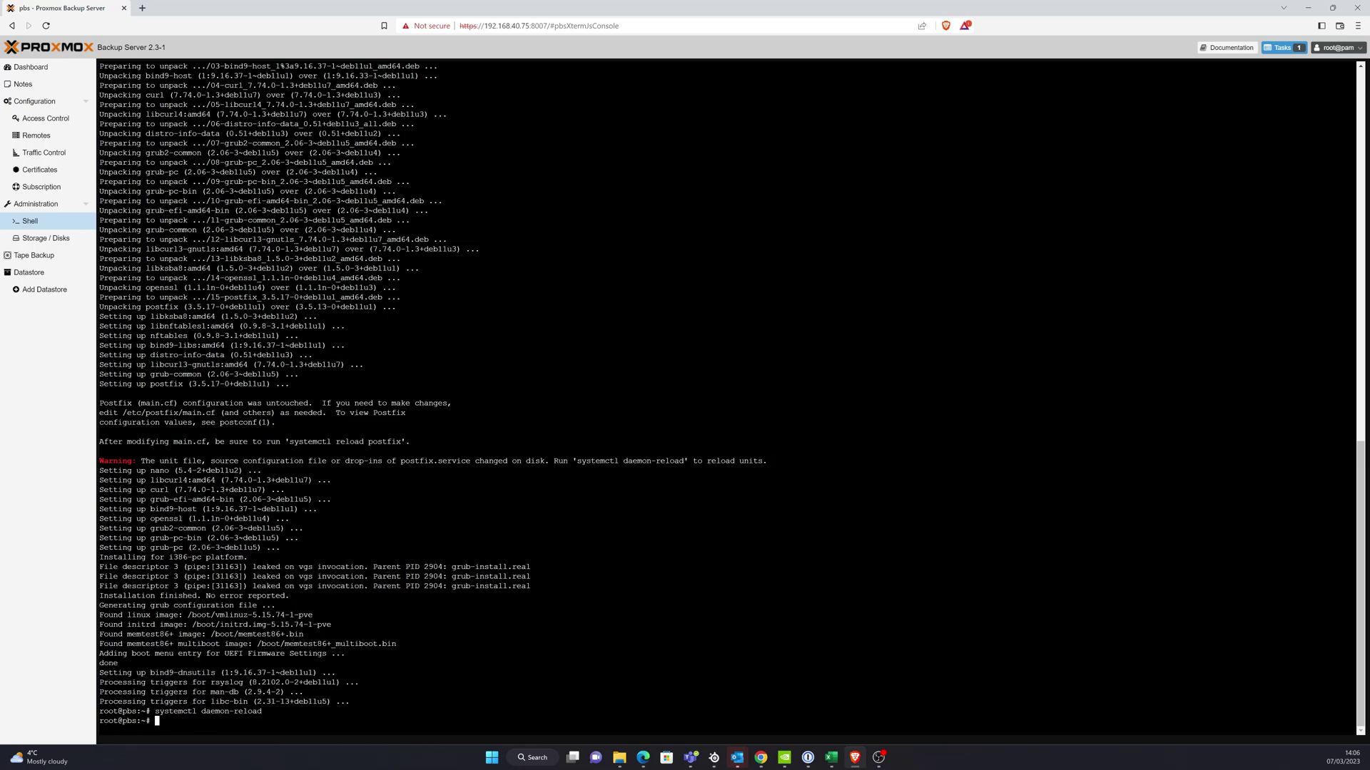
click(30, 67)
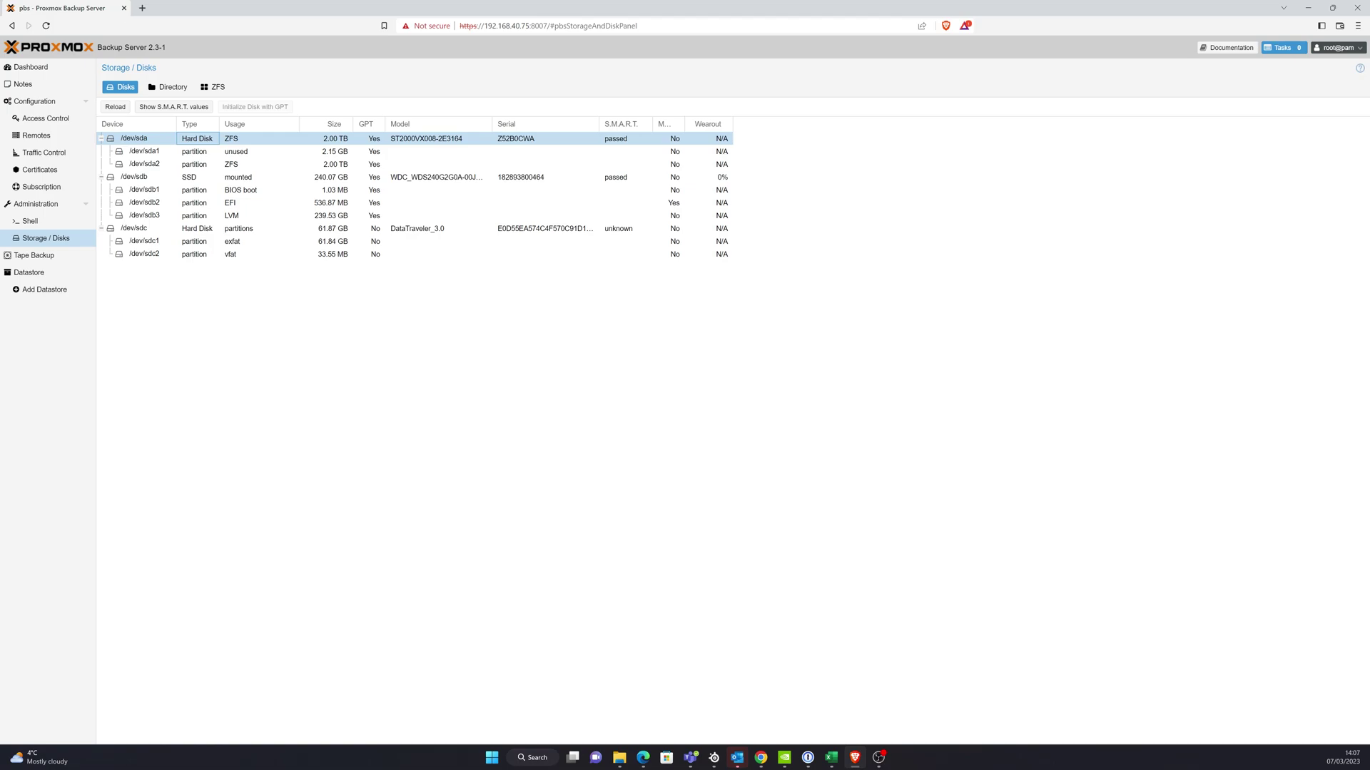
- Check the /dev/sda disk options, then start fdisk on /dev/sda in the shell
right_click(147, 142)
click(260, 138)
click(30, 221)
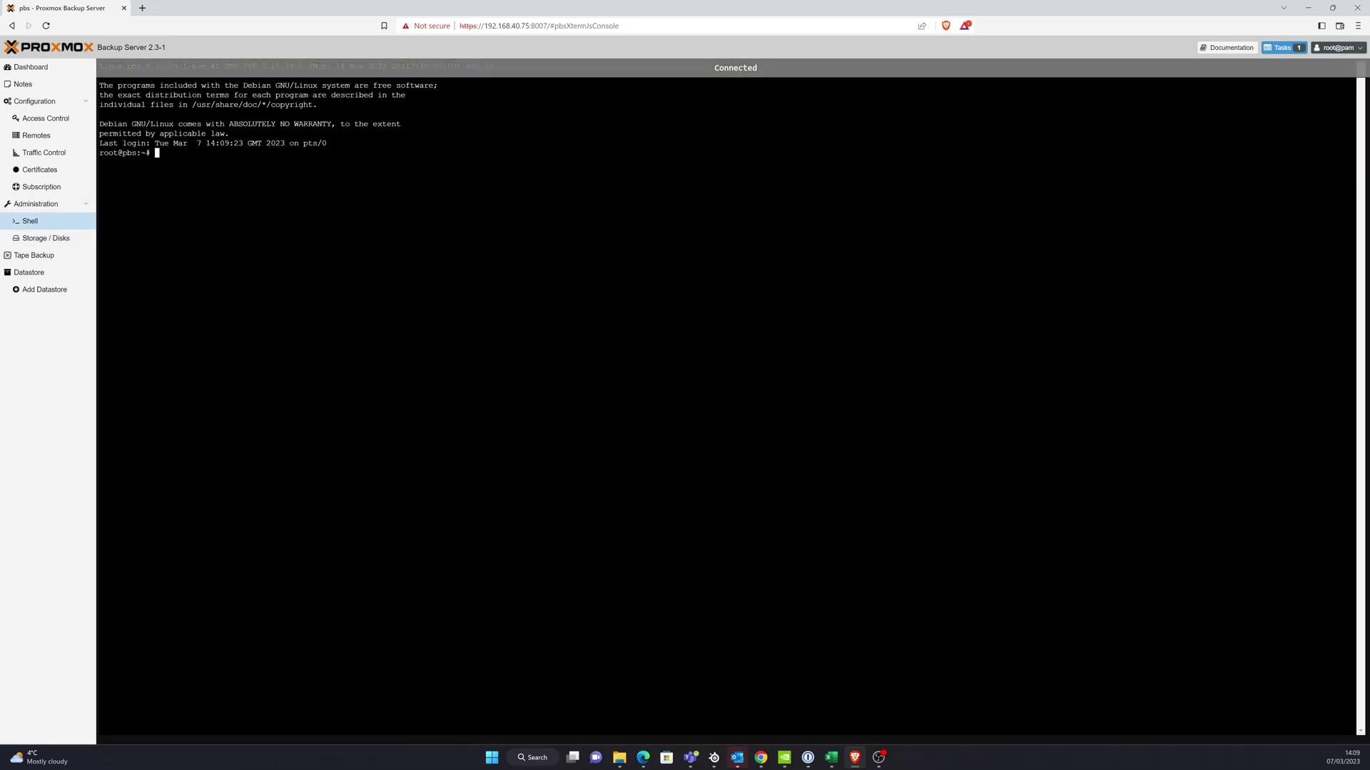
key(ctrl+v)
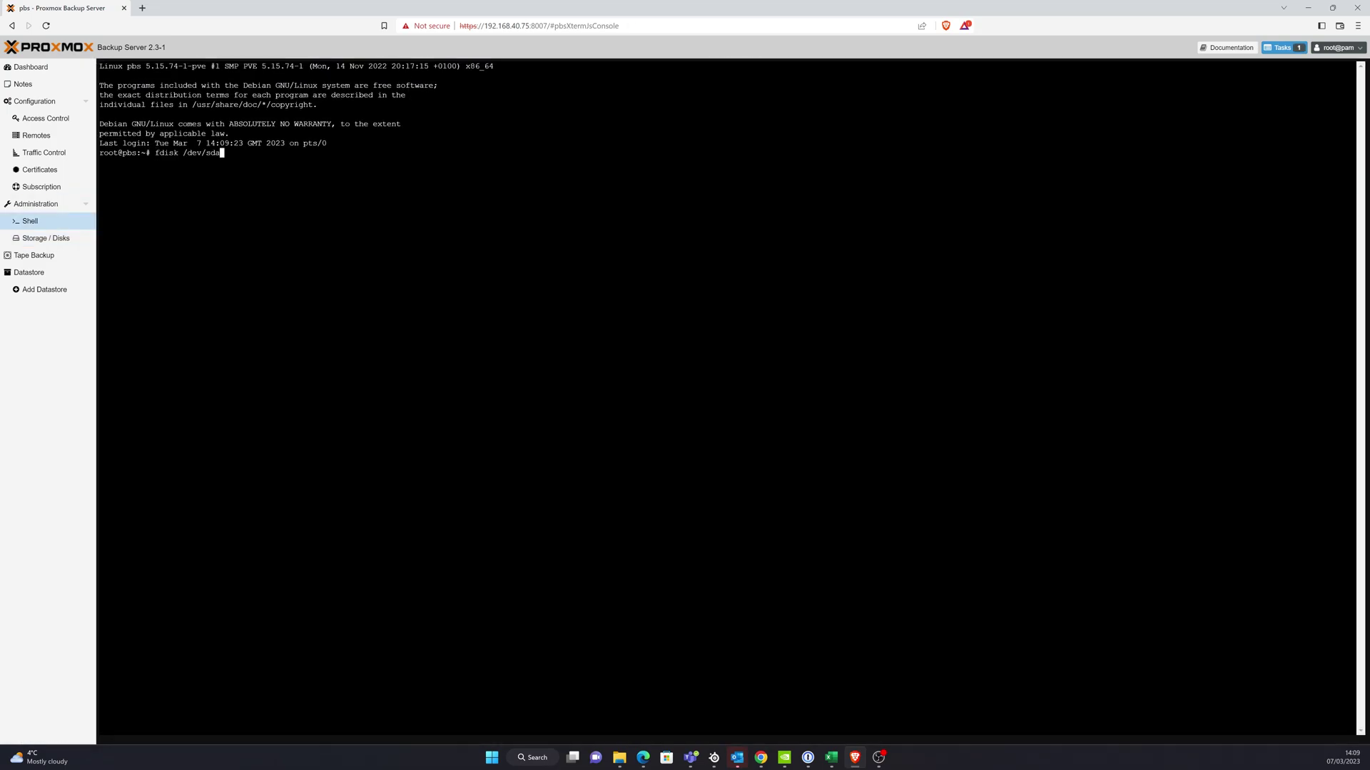
key(Return)
- Delete partition 1, write the partition table, and confirm /dev/sda is unused in Storage / Disks
text(d)
key(Return)
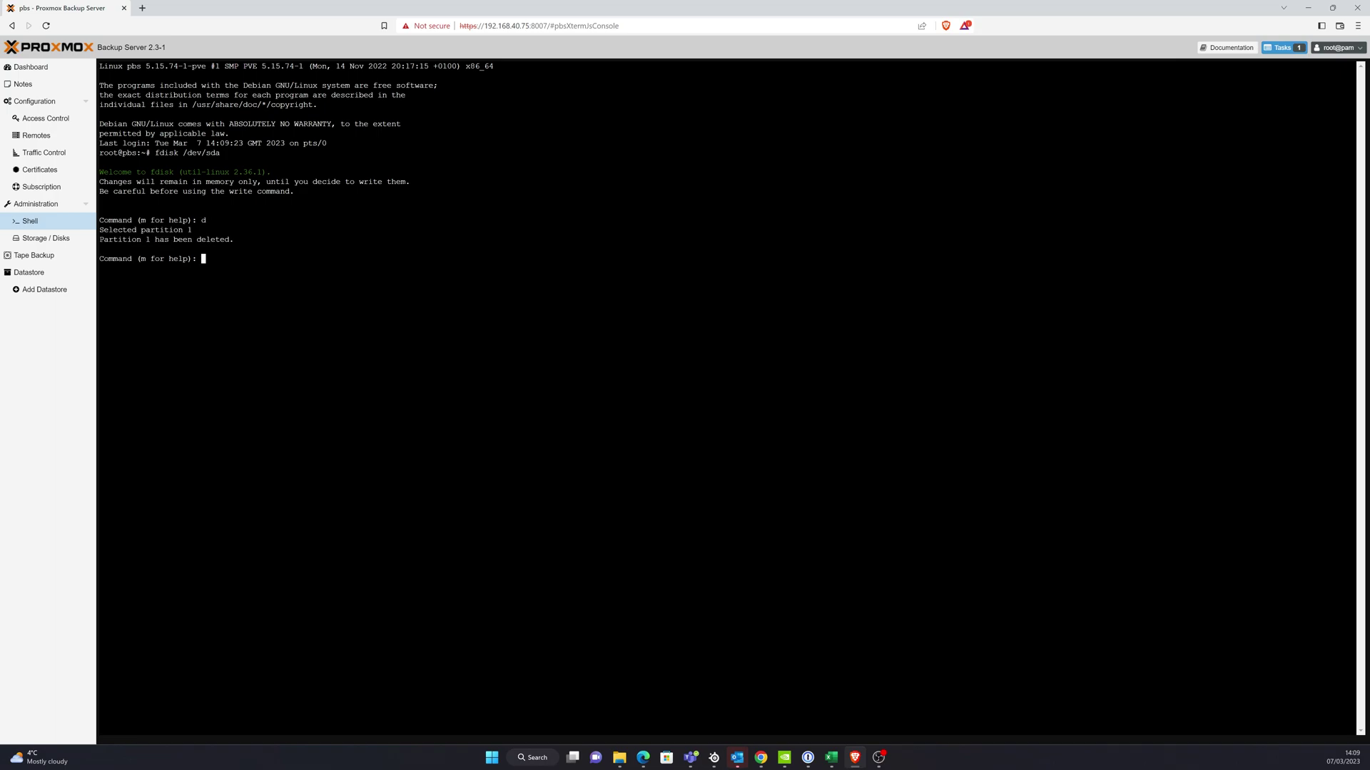
text(w)
key(Return)
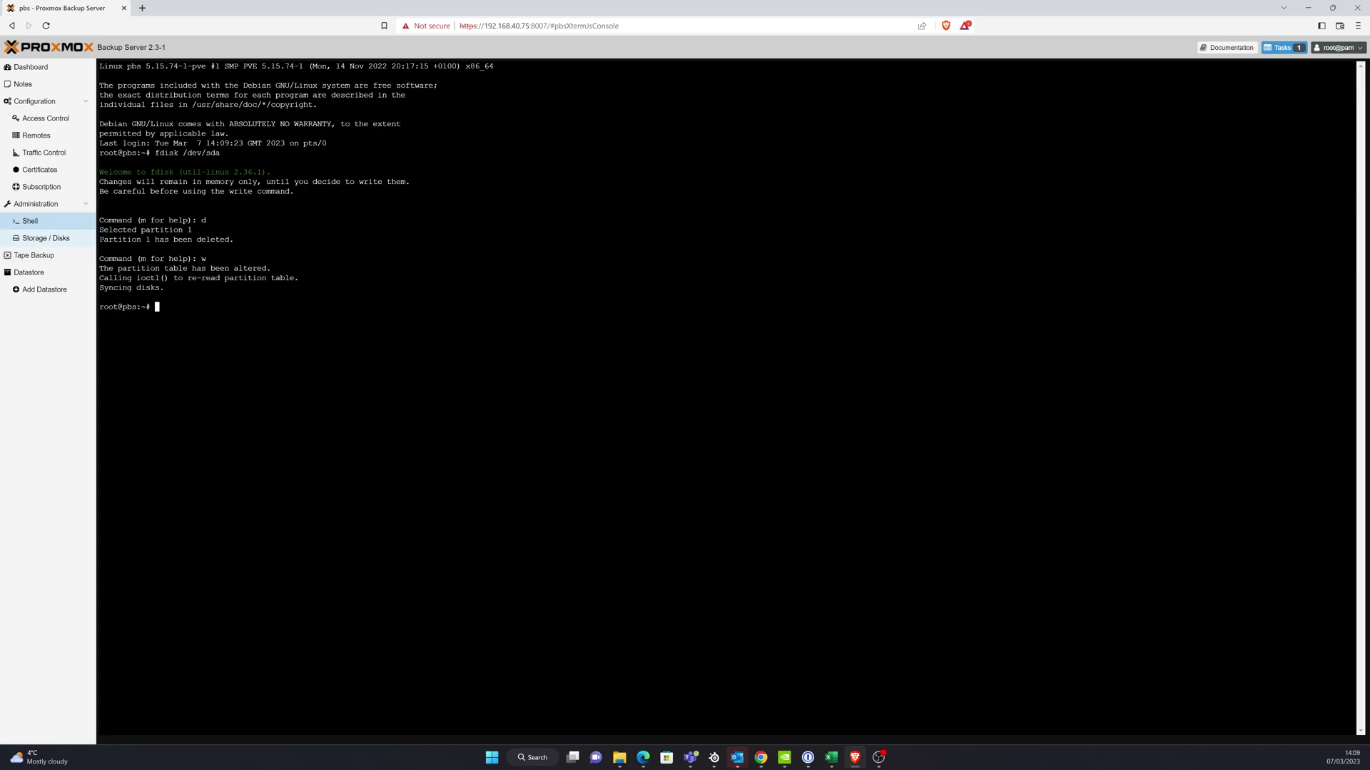
click(64, 239)
click(135, 138)
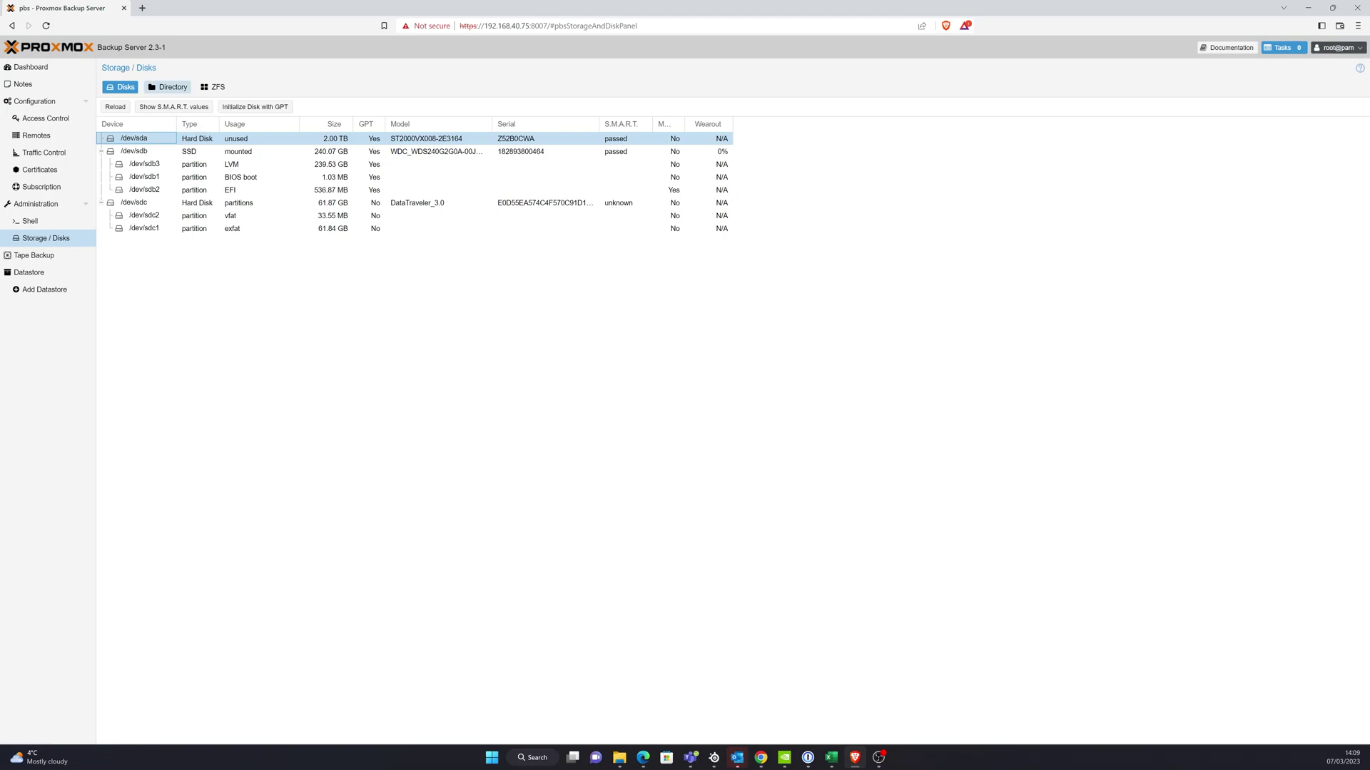
- Create a ZFS pool named backup on /dev/sda, added as a datastore
click(169, 87)
click(213, 87)
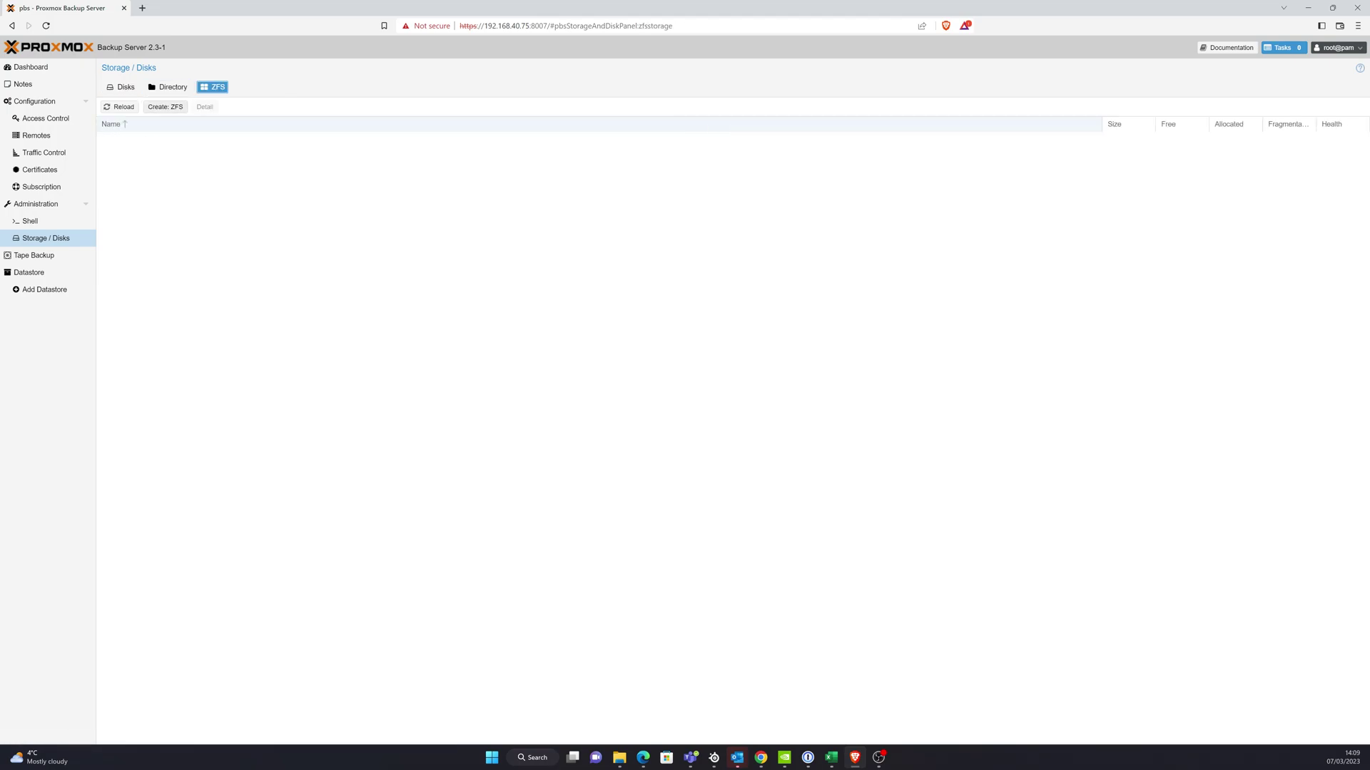
click(165, 107)
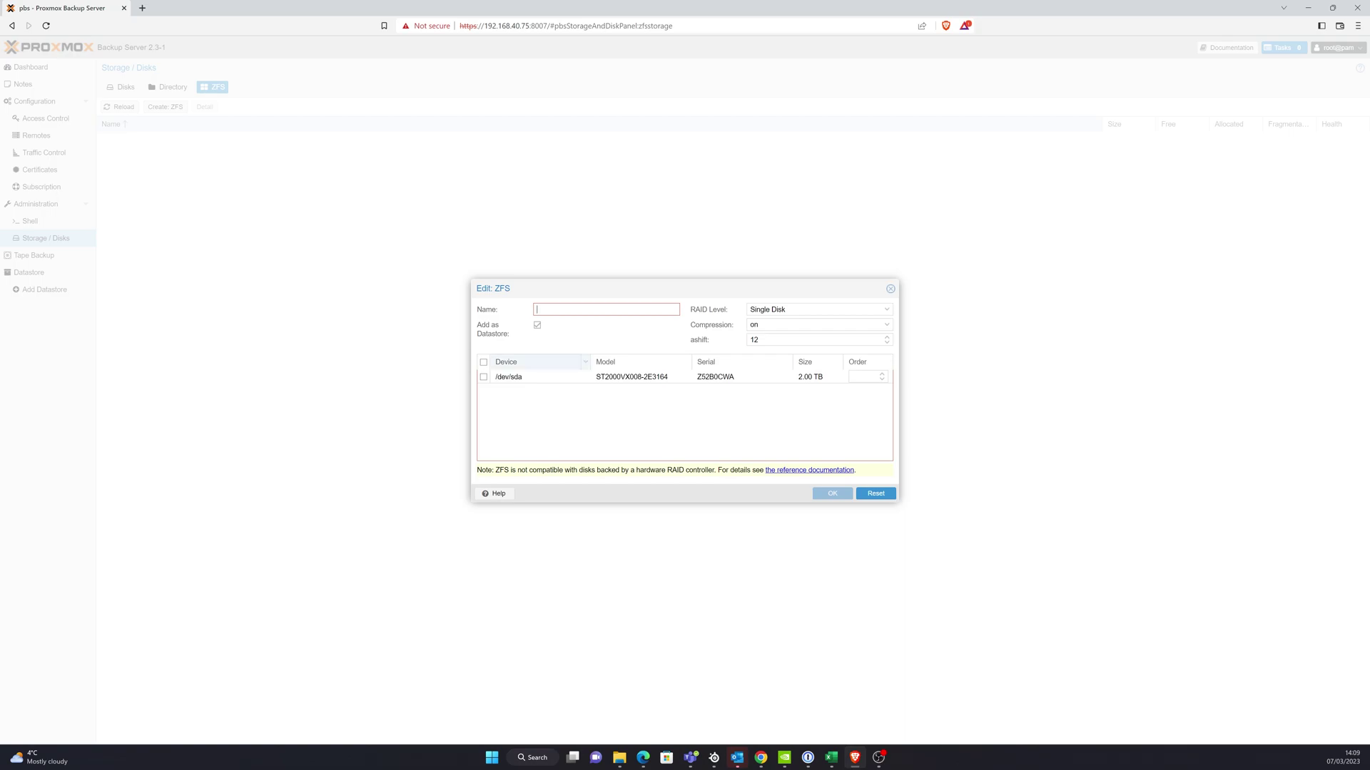
click(483, 376)
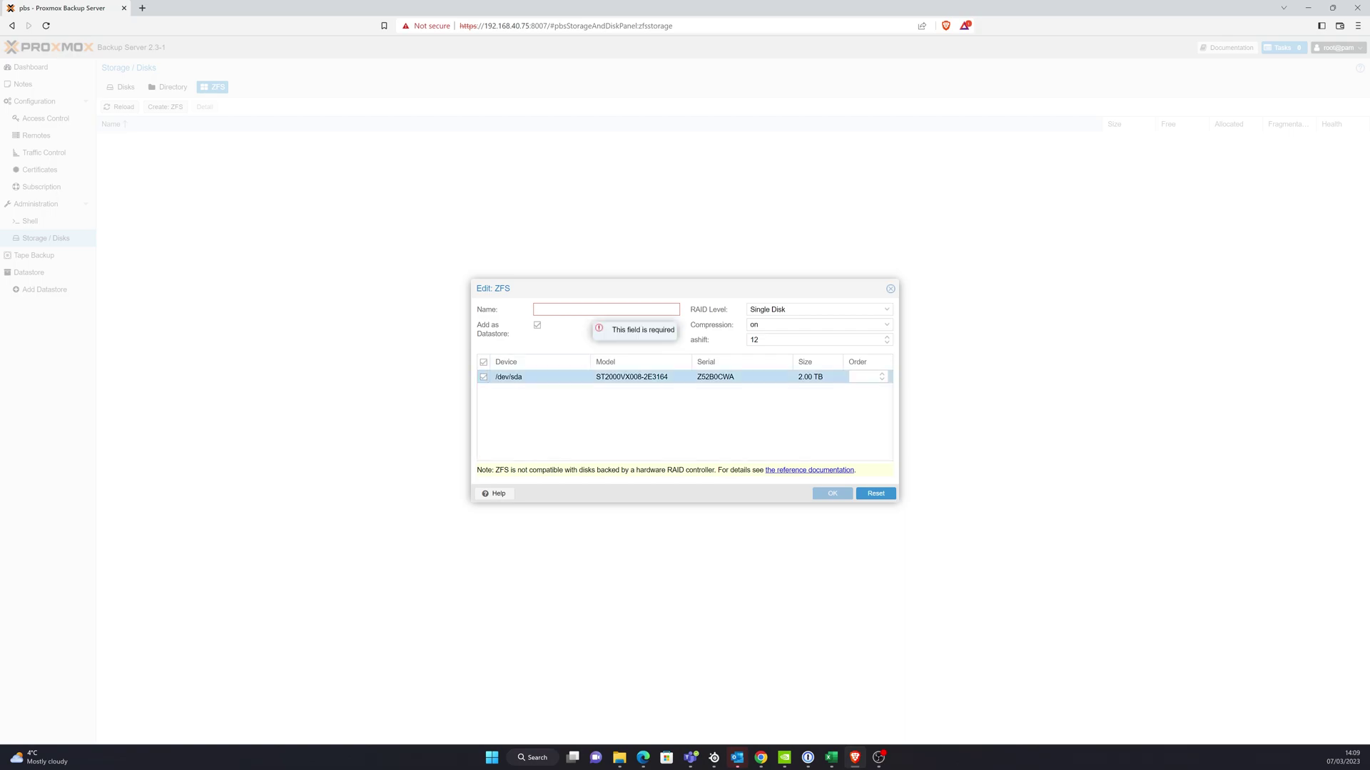
text(backup)
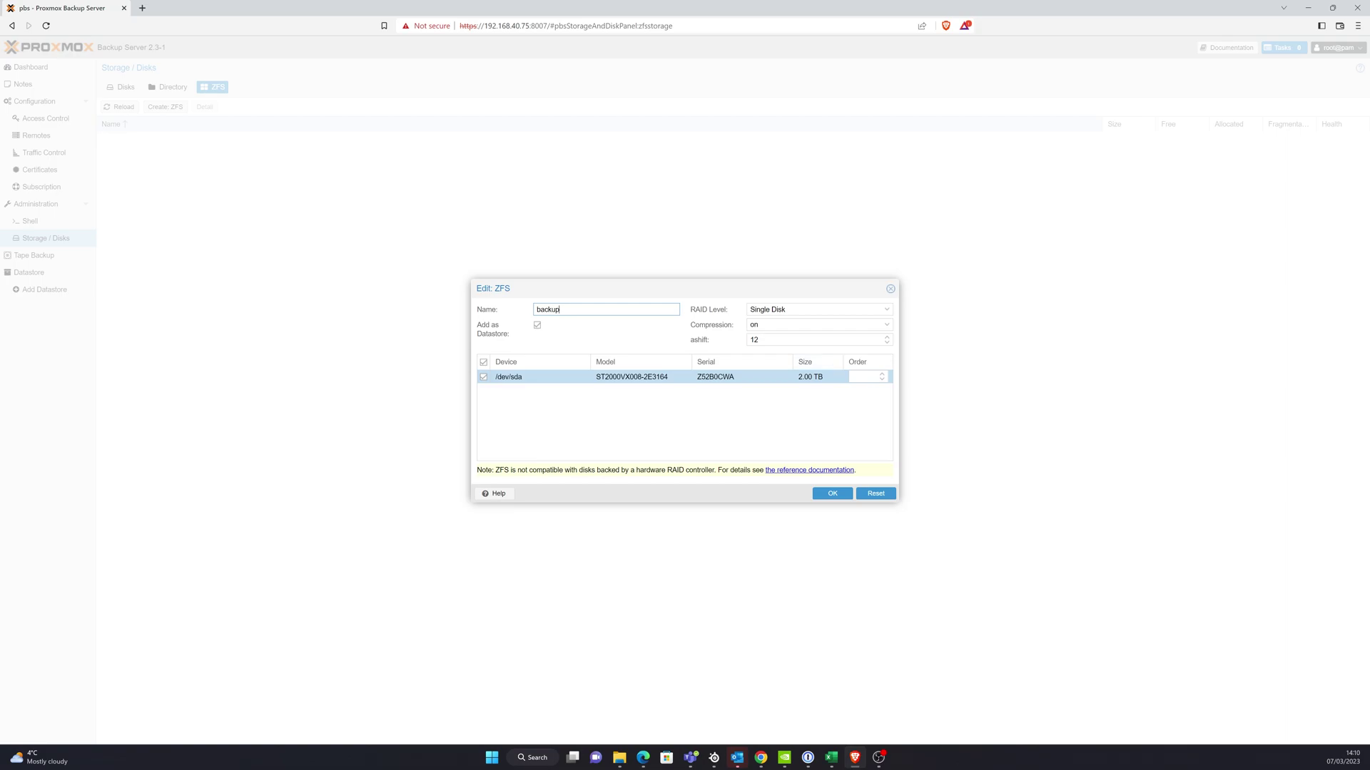
key(Return)
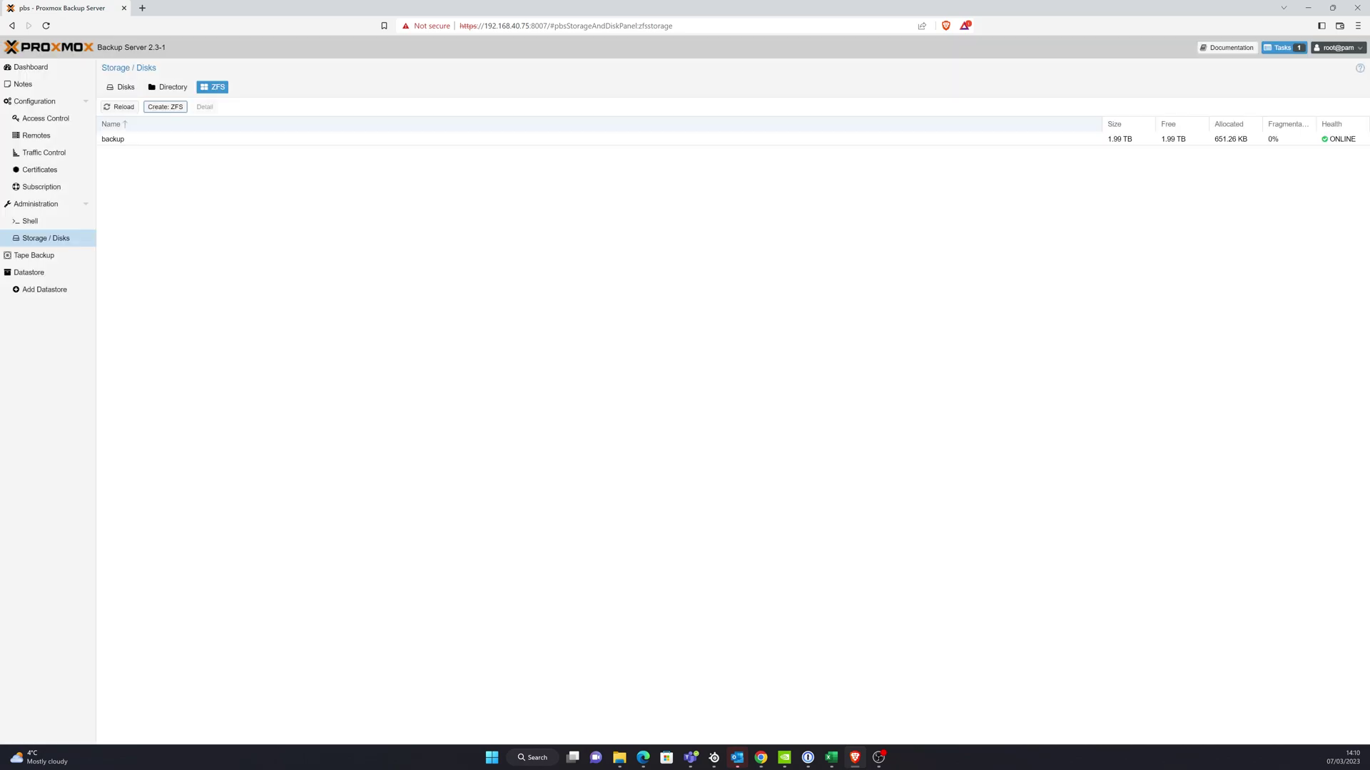
- Log in to the Proxmox VE web interface, dismiss the subscription notice, then return to the Backup Server
text(oot)
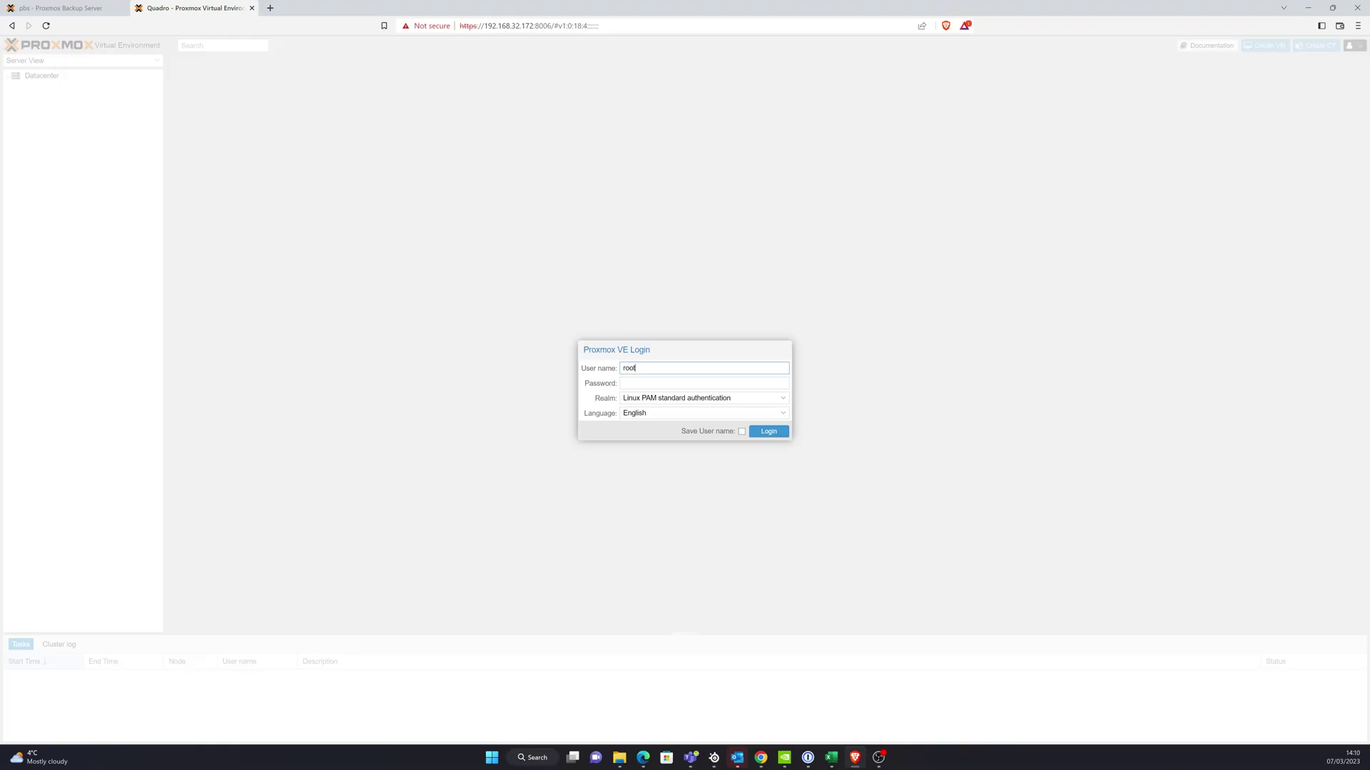
key(Tab)
text(•••••••••••••)
key(Return)
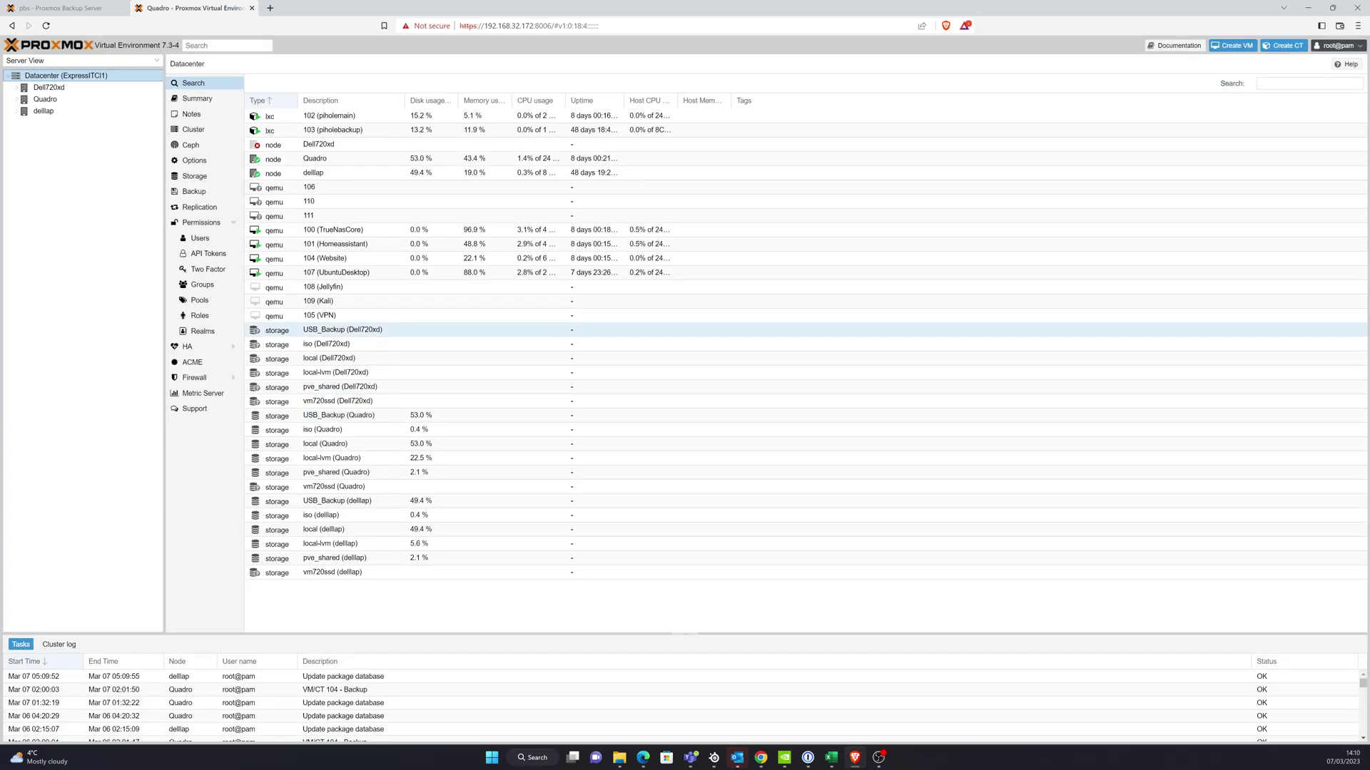
key(Return)
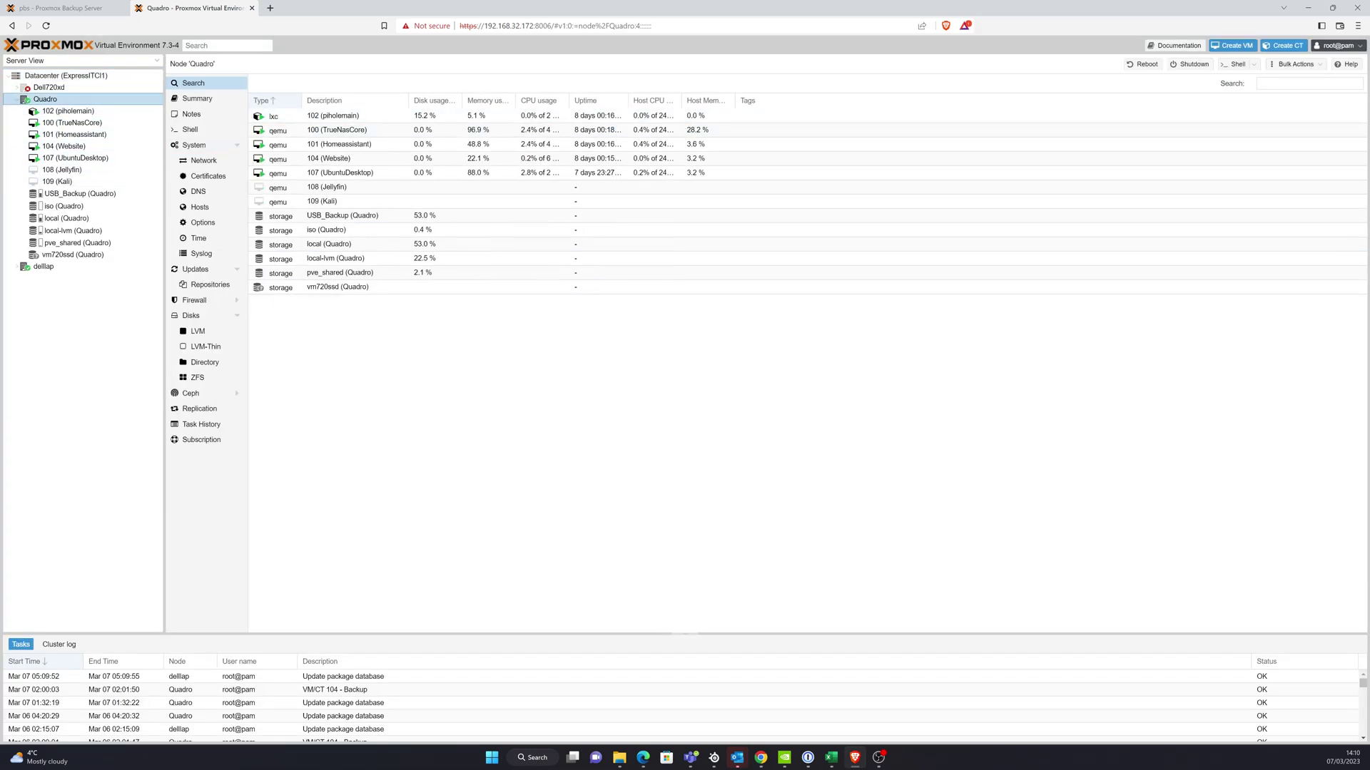
click(64, 8)
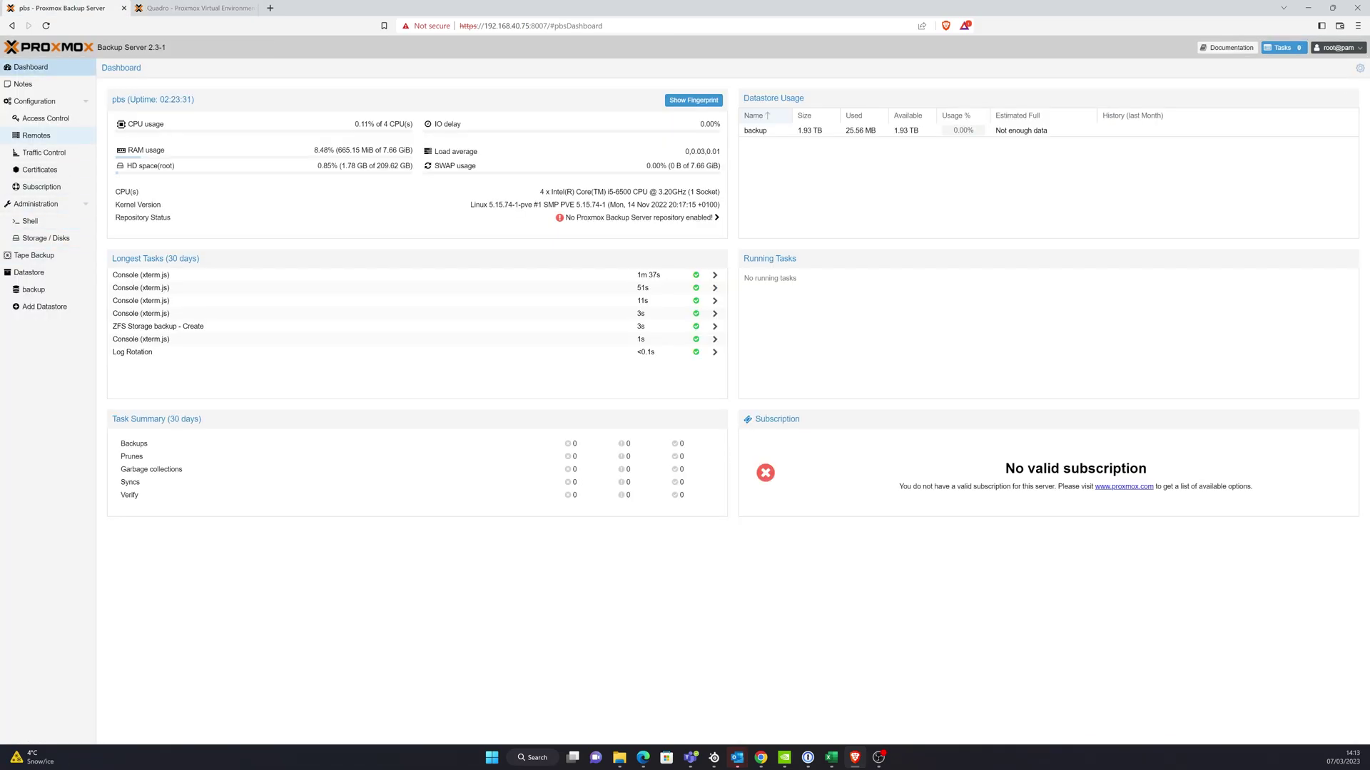
- In User Management, add user 'backup' with its password entered twice
click(72, 118)
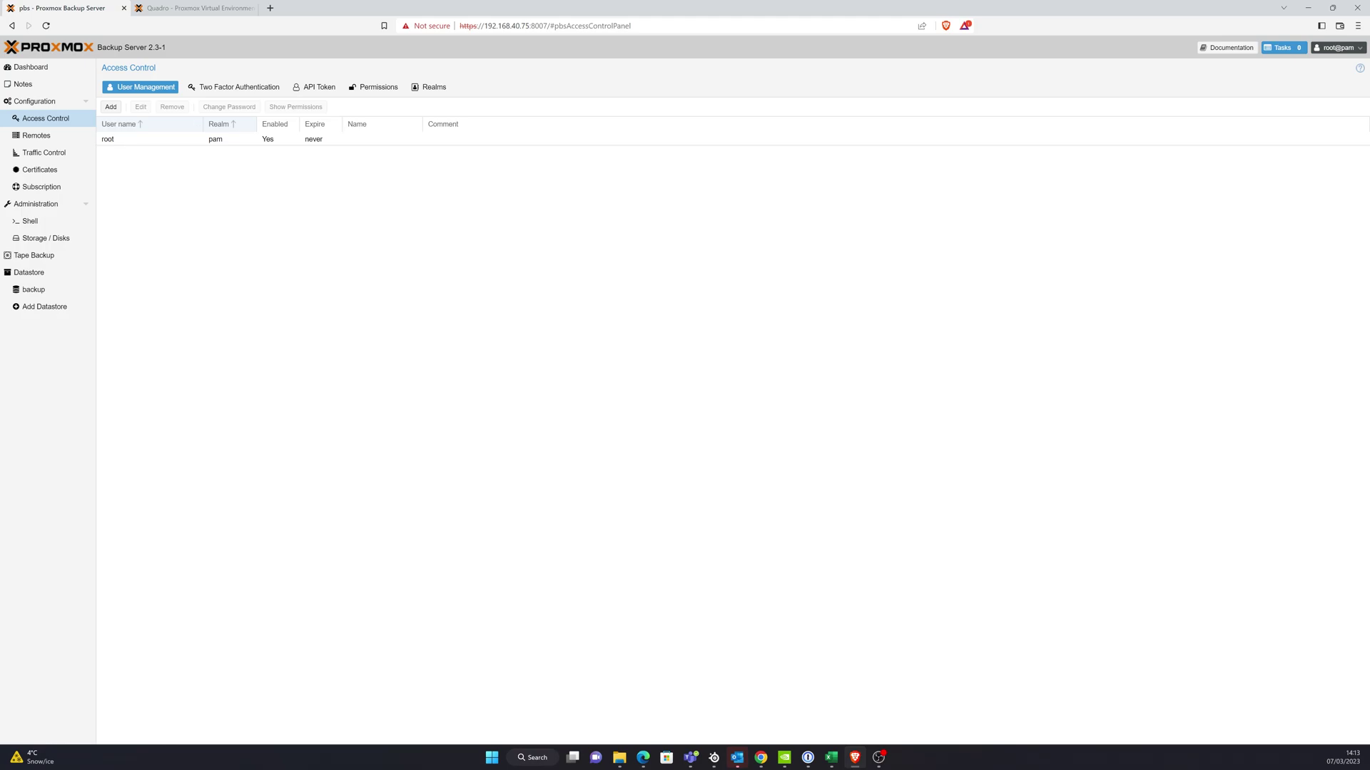
click(111, 106)
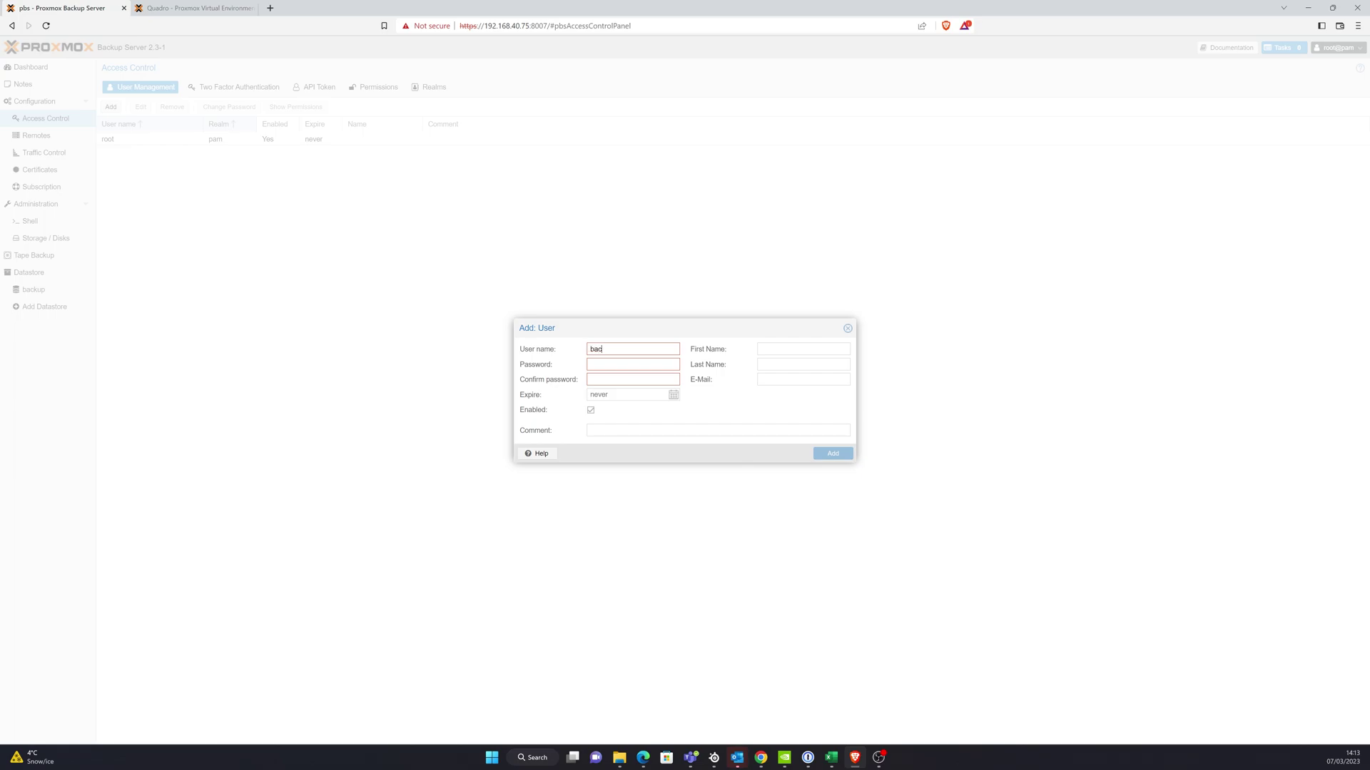
text(backup)
key(Tab)
text(************)
key(Tab)
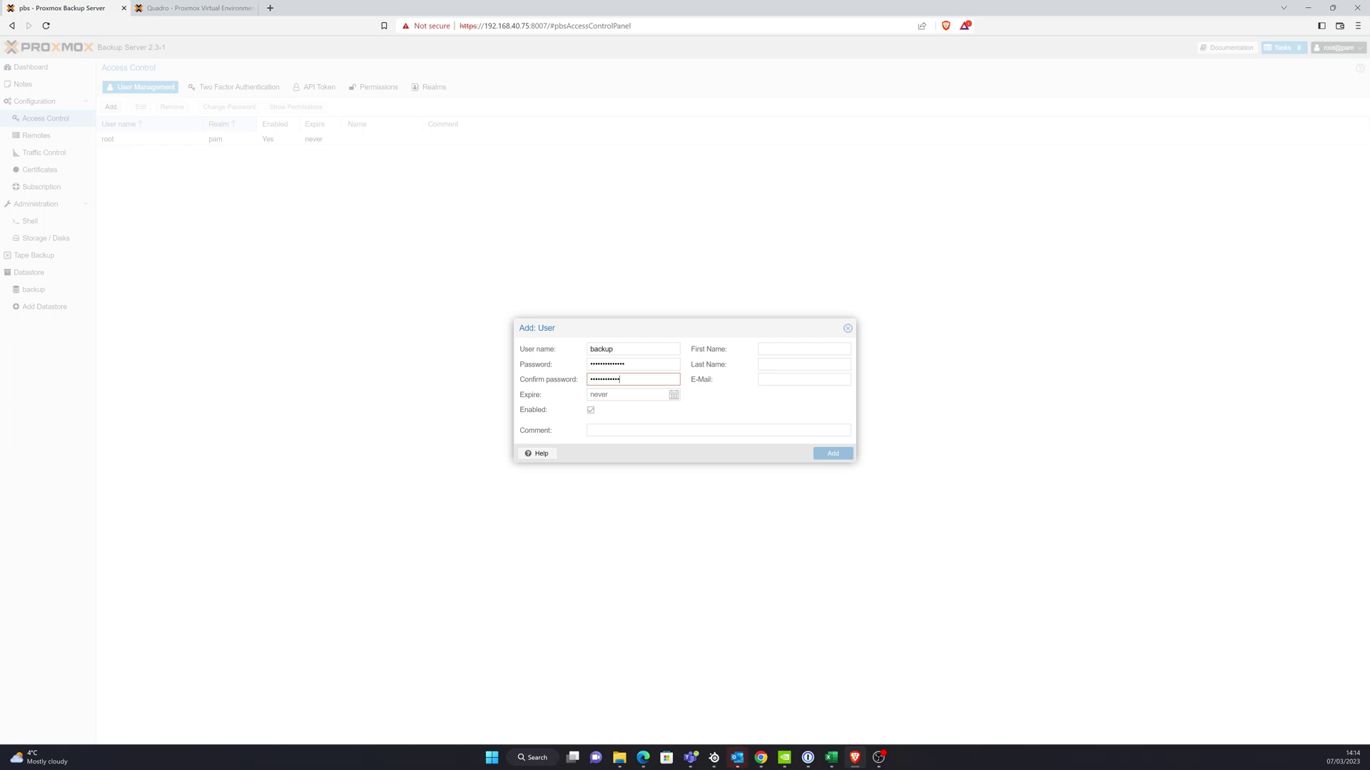
text(*************)
key(Return)
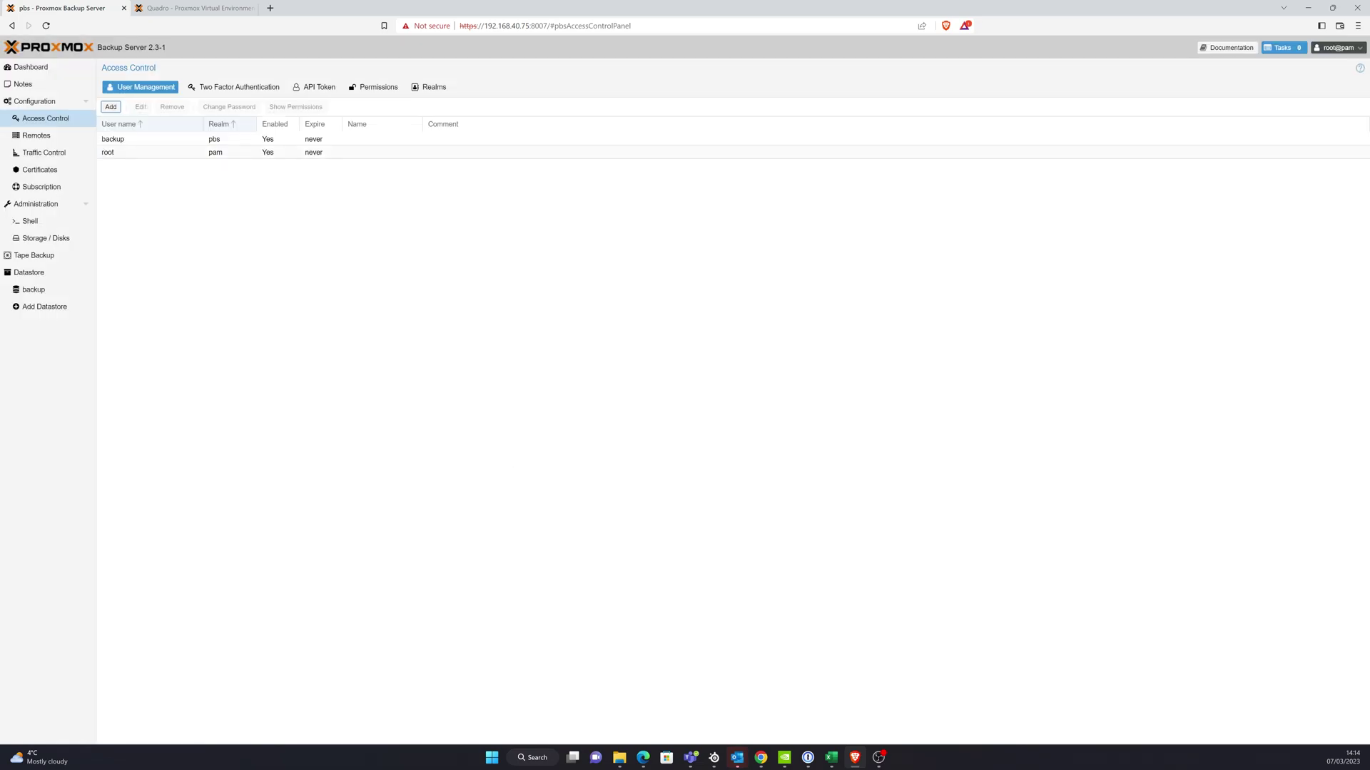
- Start adding Proxmox Backup Server storage in Proxmox VE with ID pbsbackup
key(ctrl+Tab)
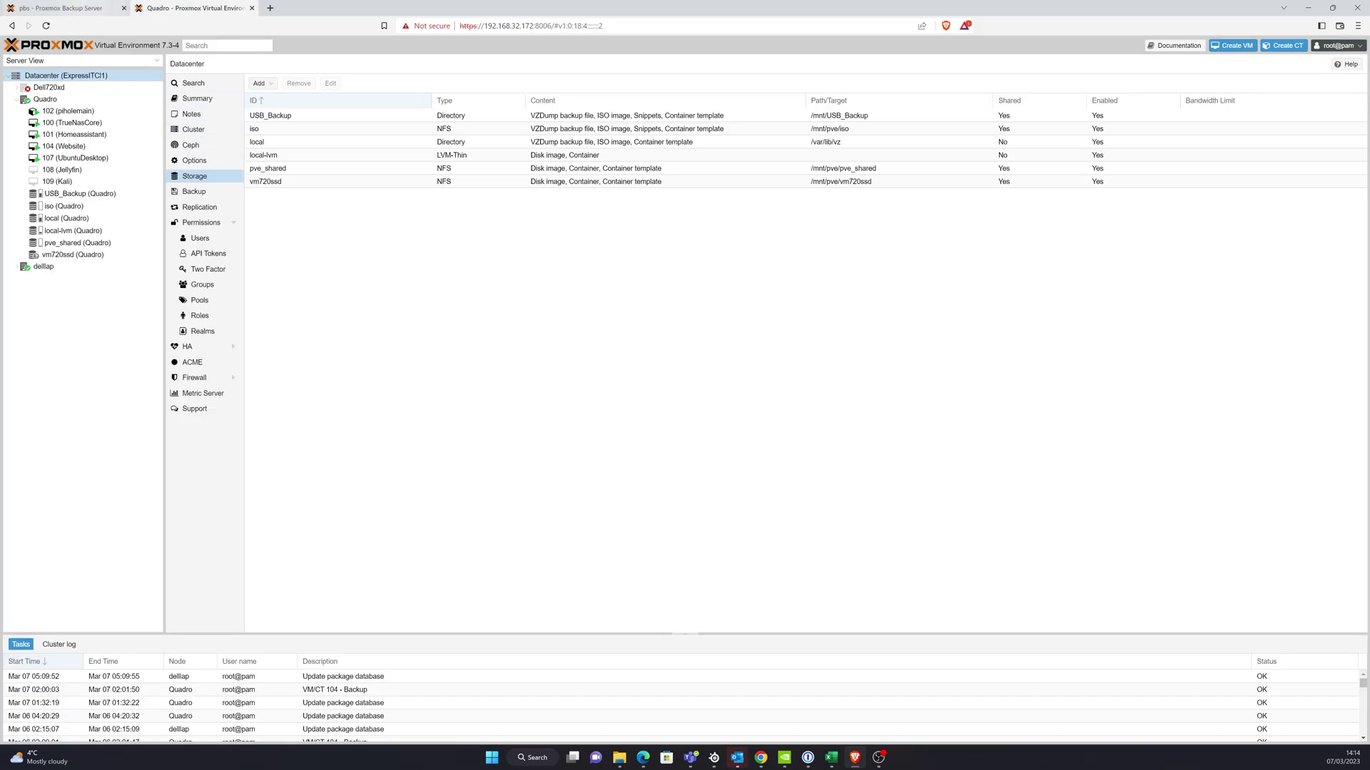
key(ctrl+Tab)
key(ctrl+Tab)
click(259, 83)
click(296, 248)
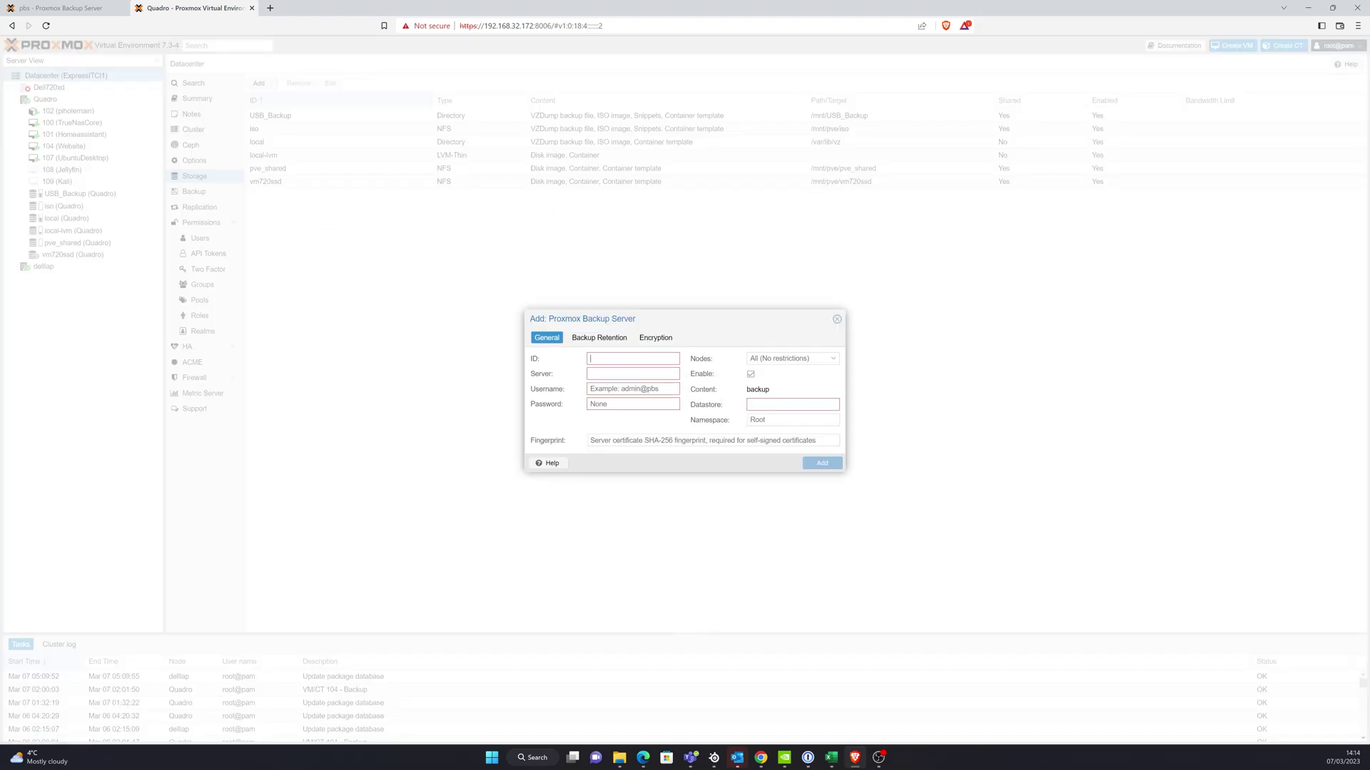
text(pbsbackup)
key(Tab)
- Copy the backup server's IP 192.168.40.75 from the PBS URL into the Server field
key(ctrl+shift+Tab)
drag(530, 26, 484, 26)
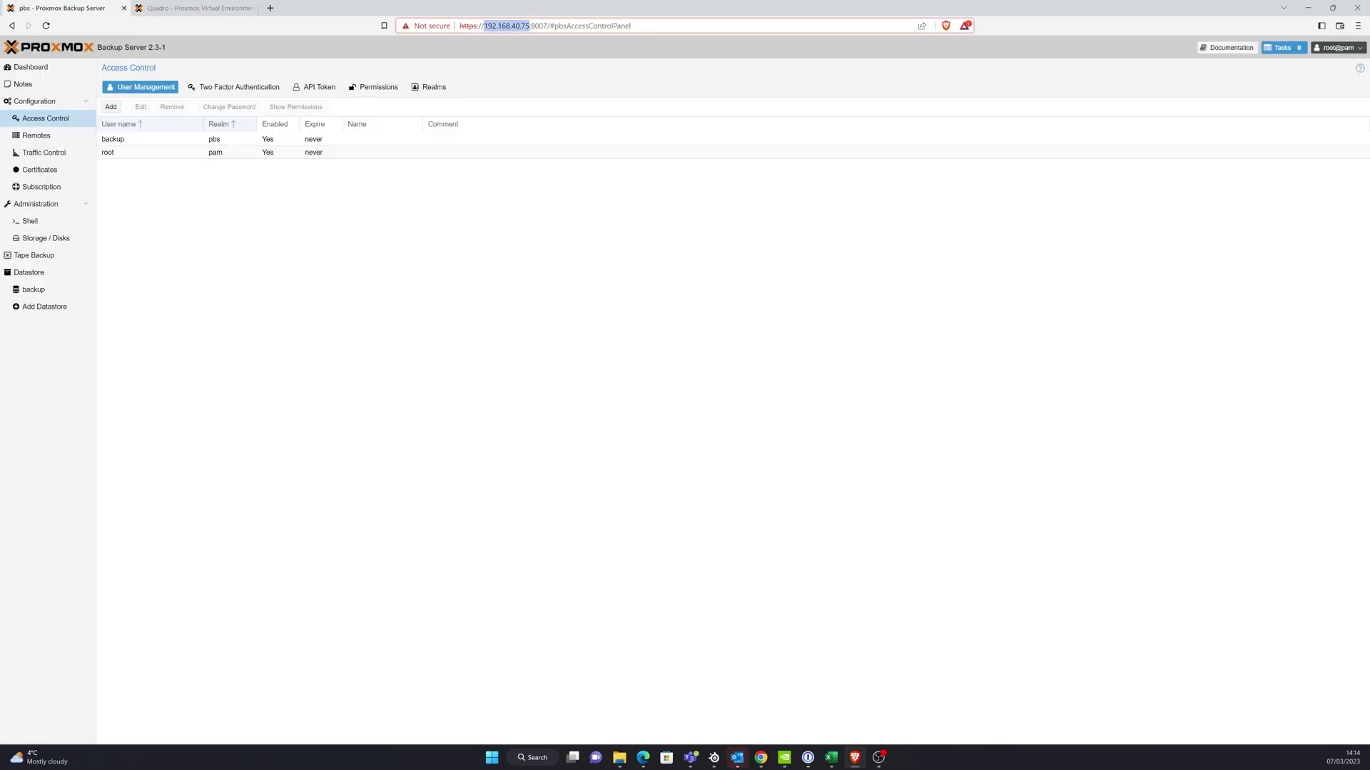
right_click(501, 27)
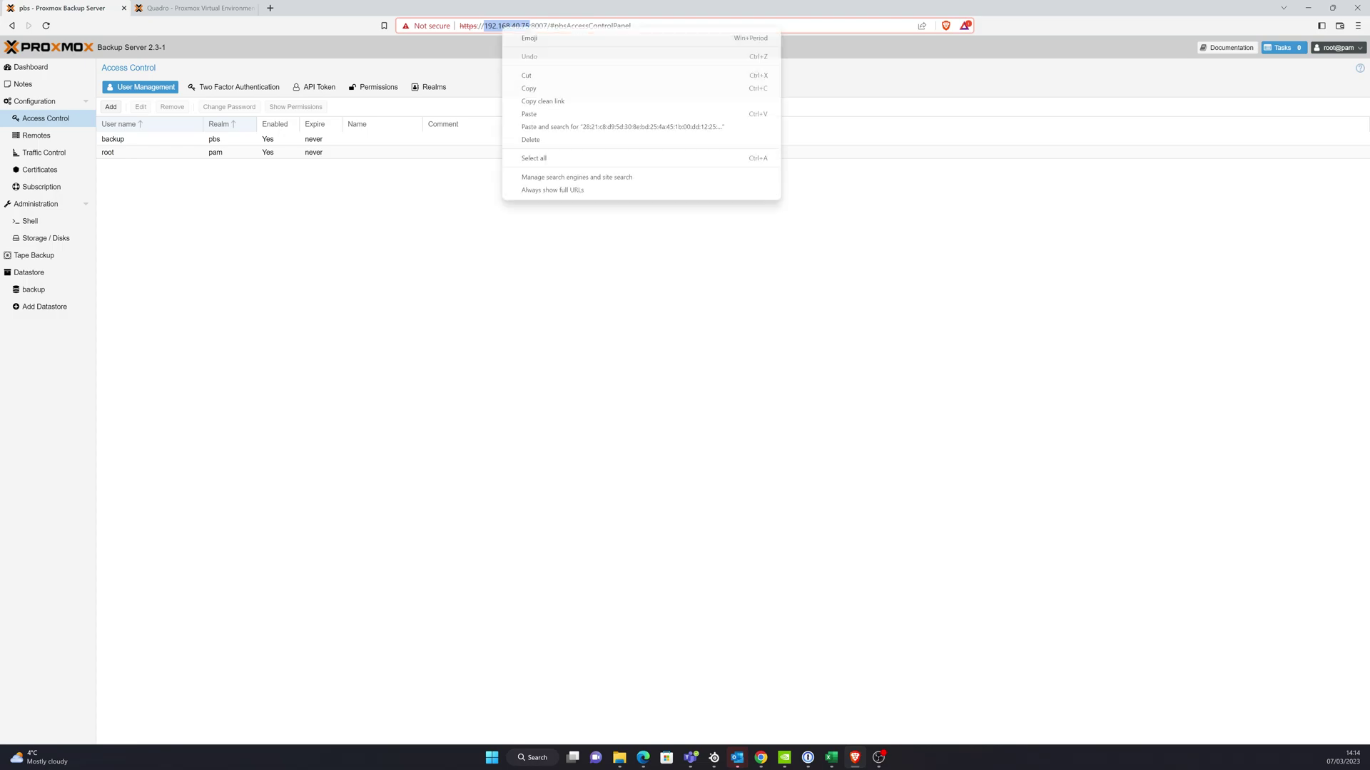
click(528, 87)
key(ctrl+Tab)
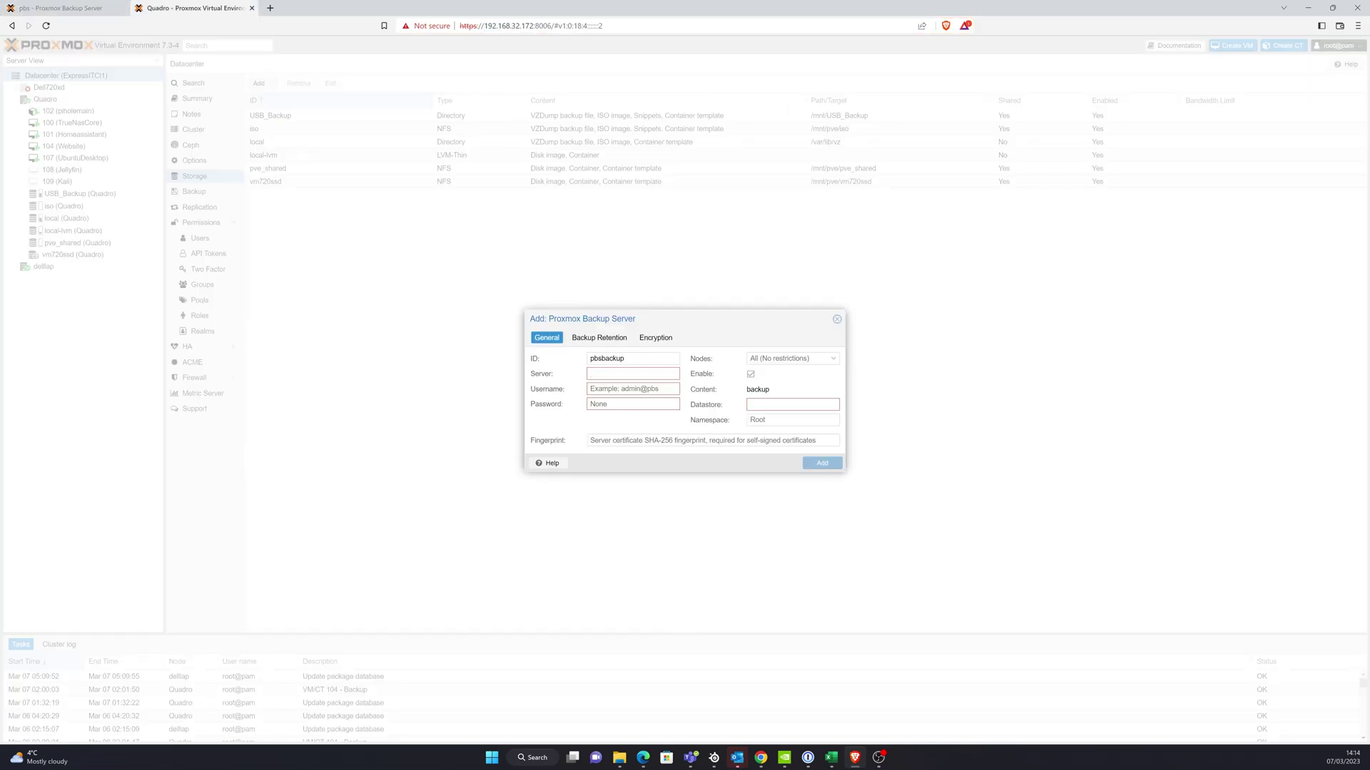
right_click(625, 373)
click(649, 458)
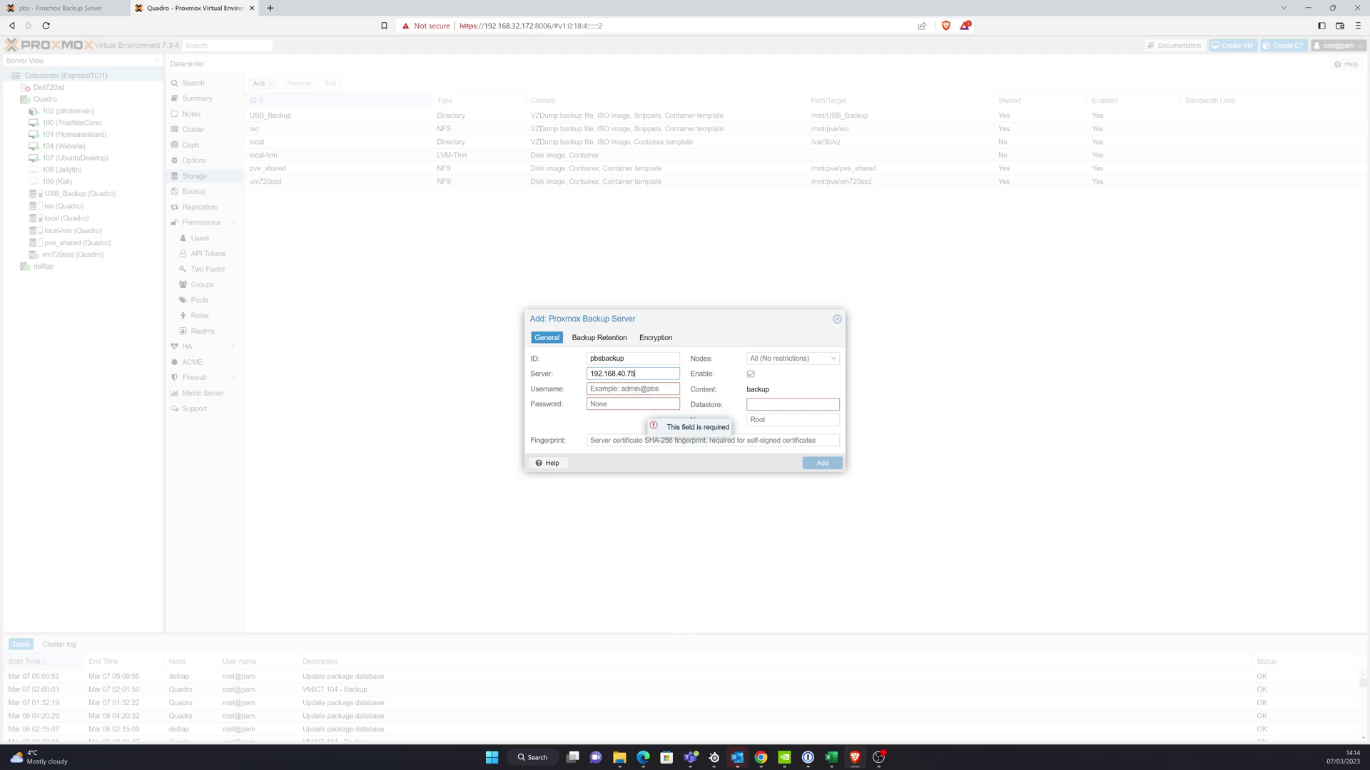
- Enter username backup@pbs, the backup user's password, and datastore backup
click(617, 391)
text(backup@pbs)
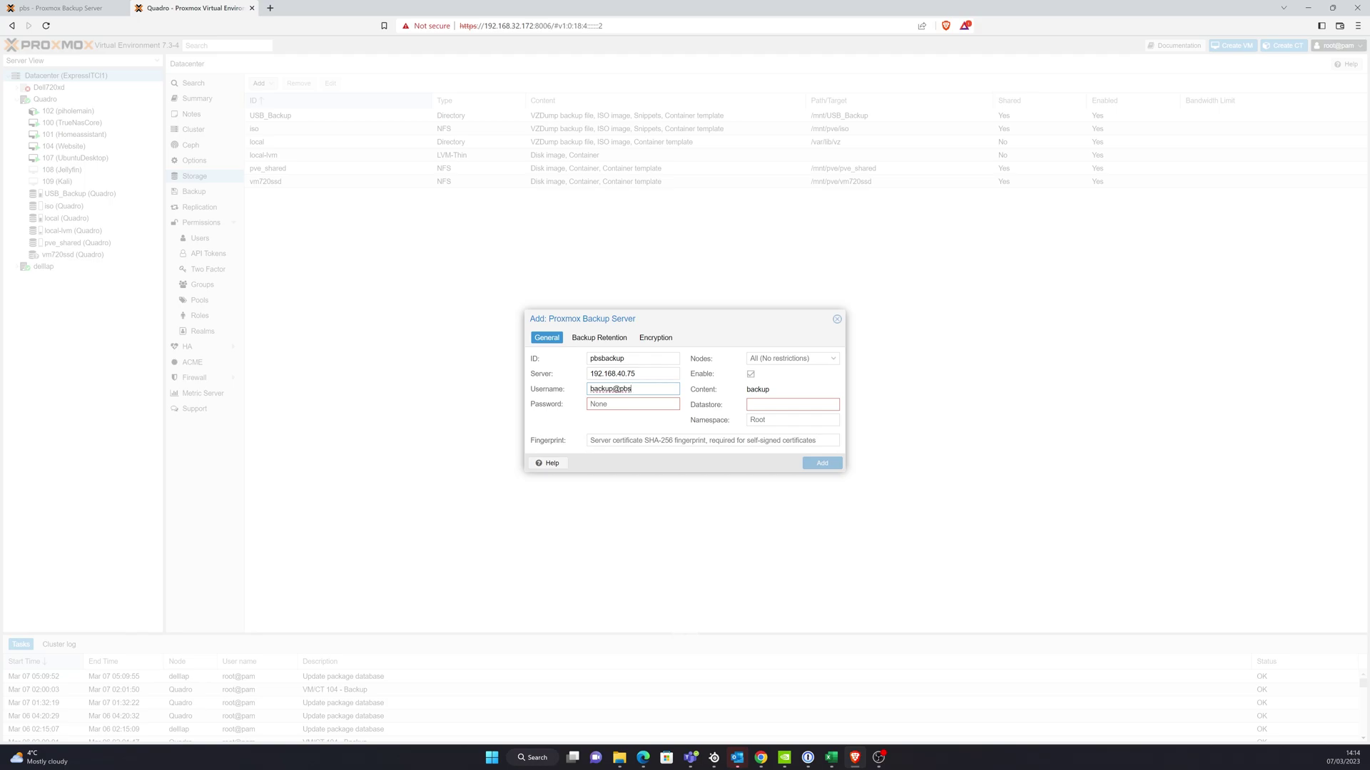
key(Tab)
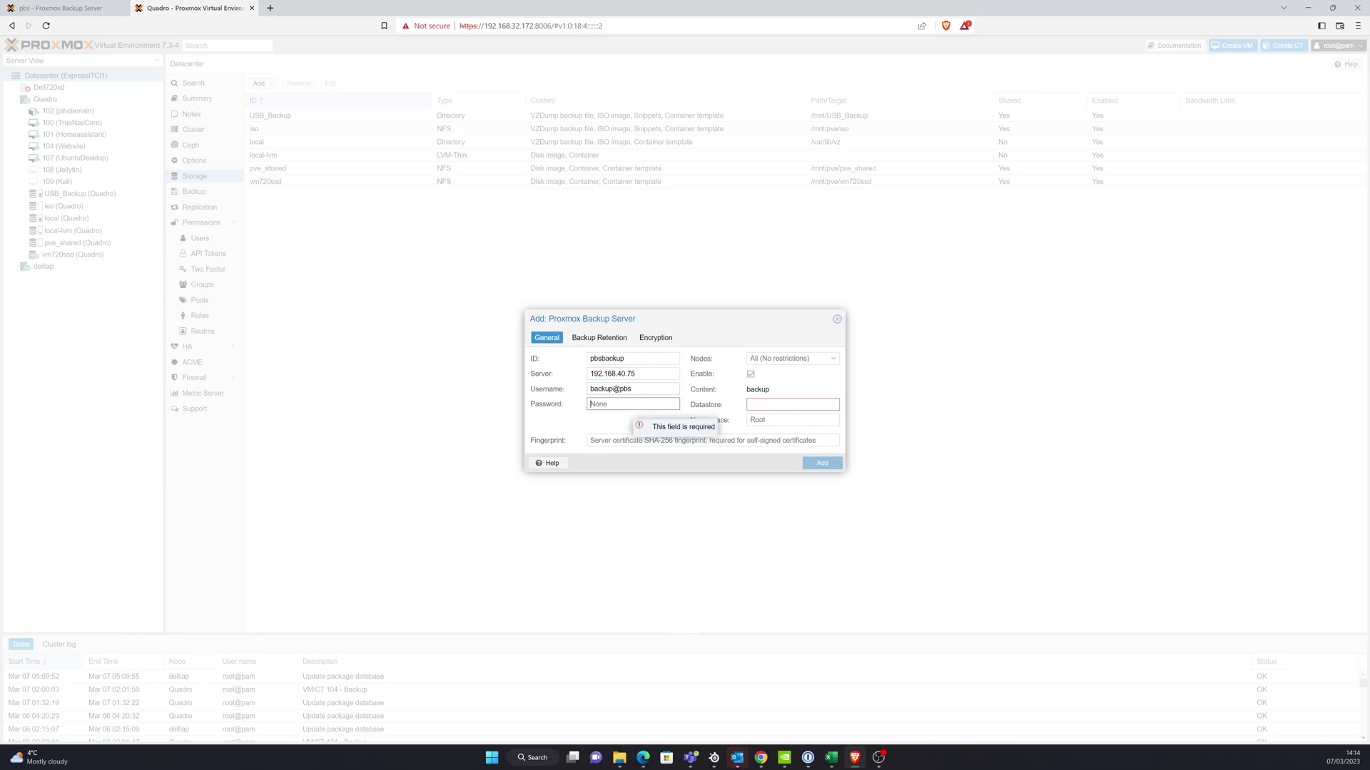
text(•••••••••)
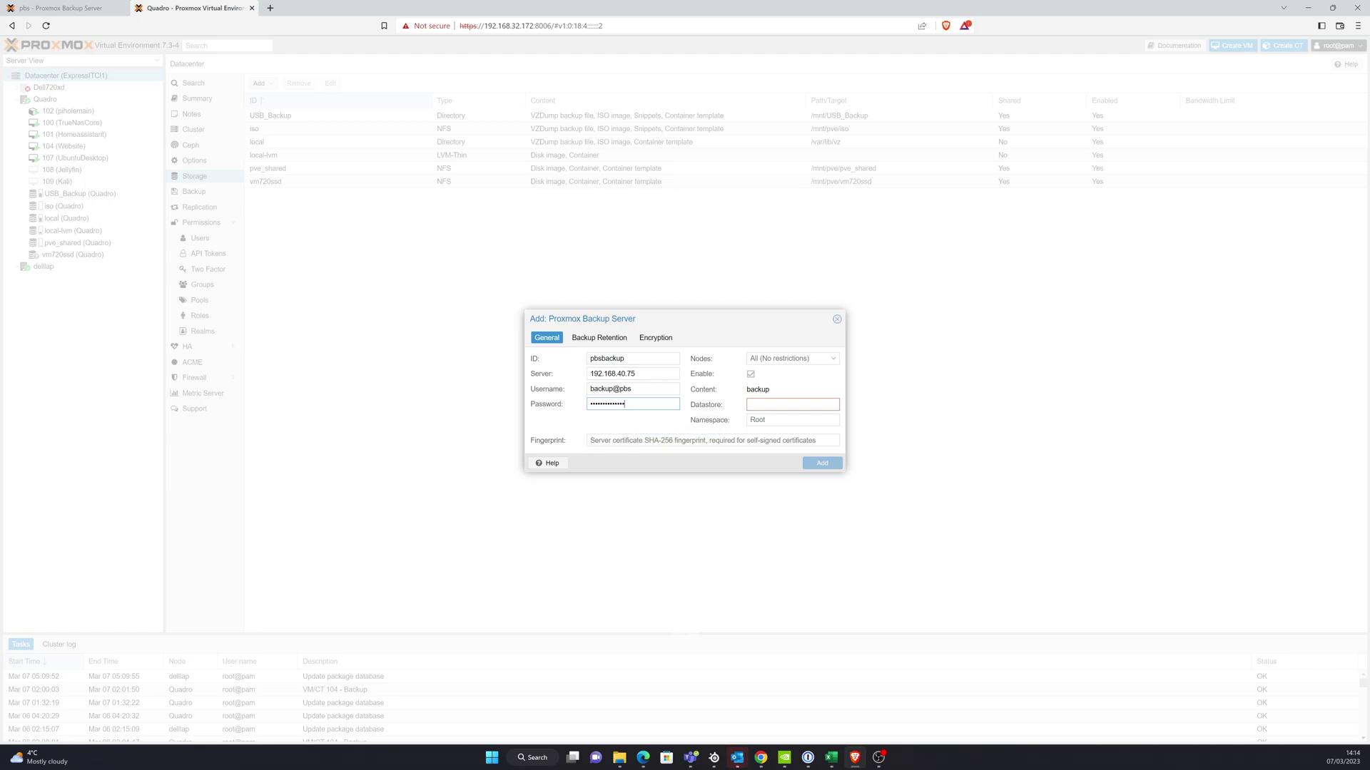
click(778, 404)
text(backup)
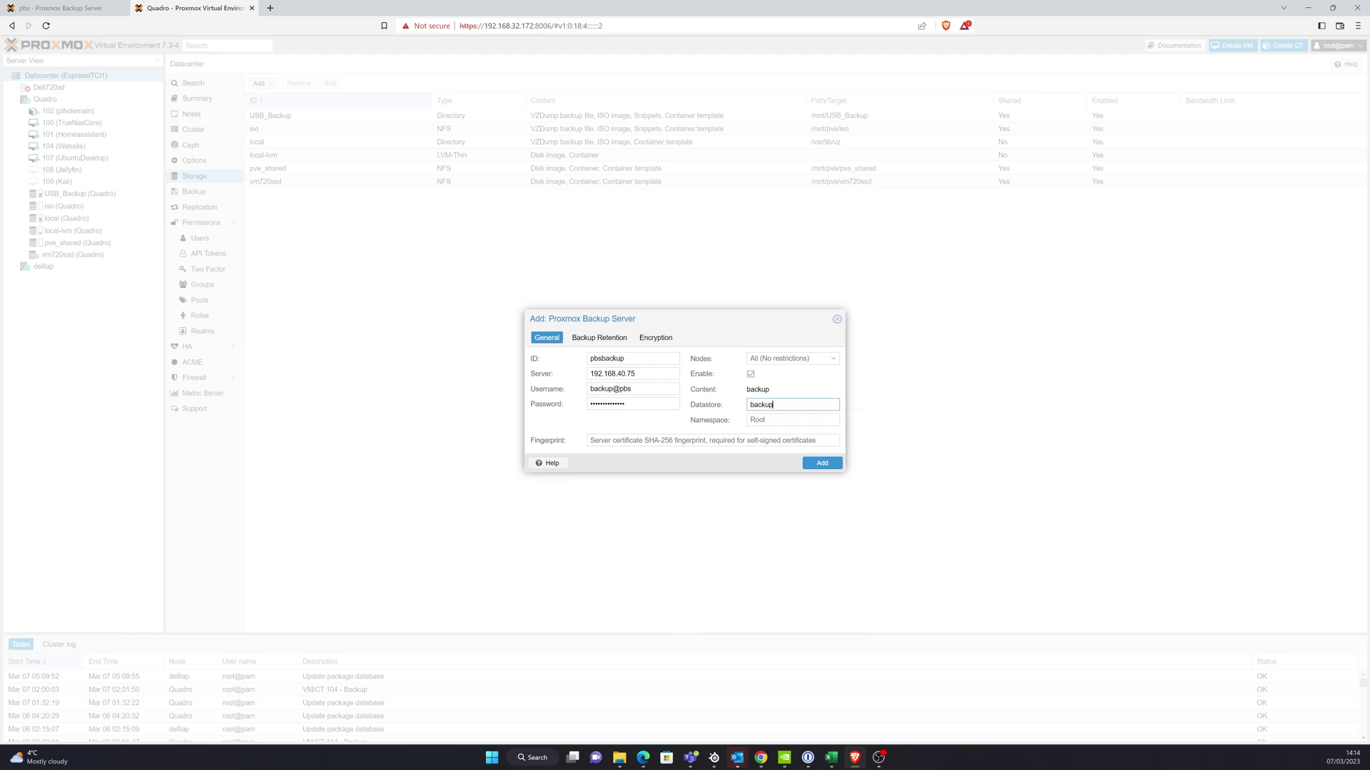
click(591, 440)
key(ctrl+shift+Tab)
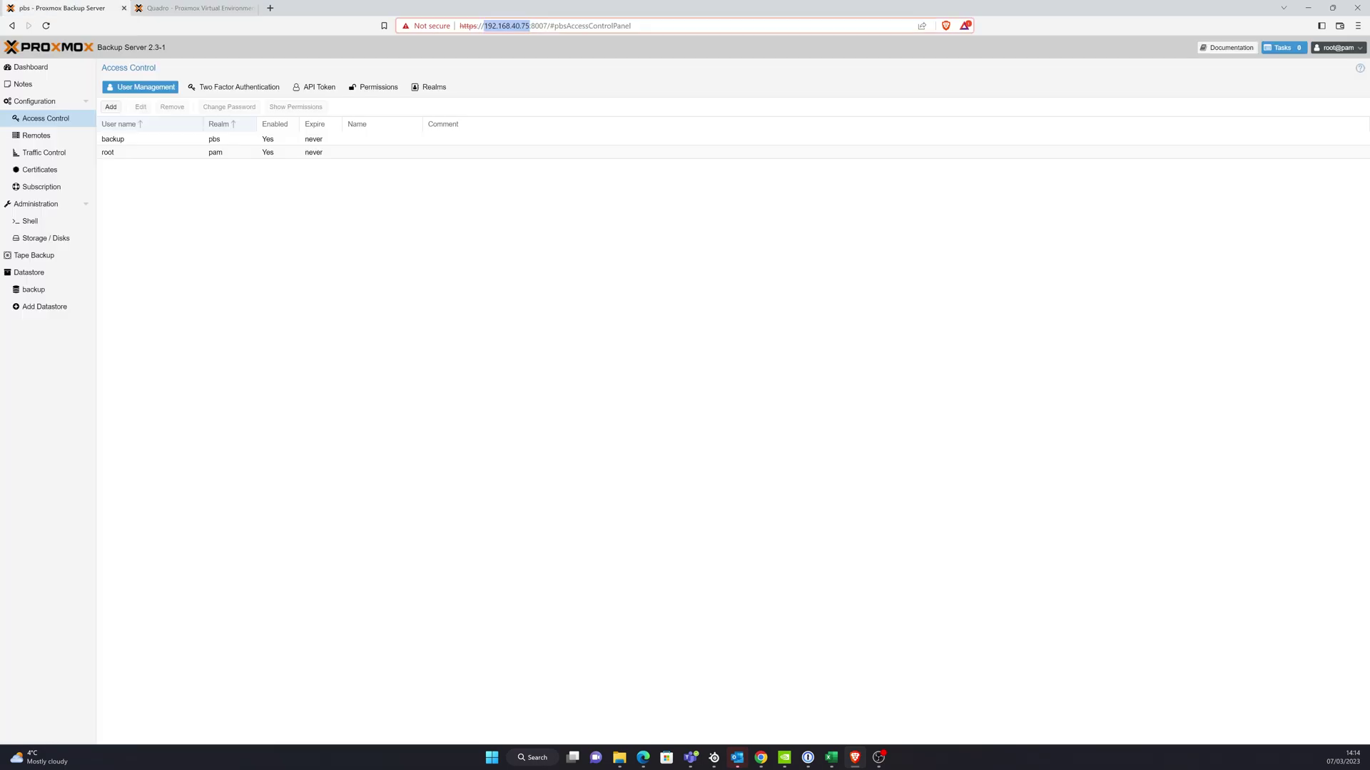
- Copy the PBS certificate fingerprint from its dashboard into the storage form's Fingerprint field
click(31, 68)
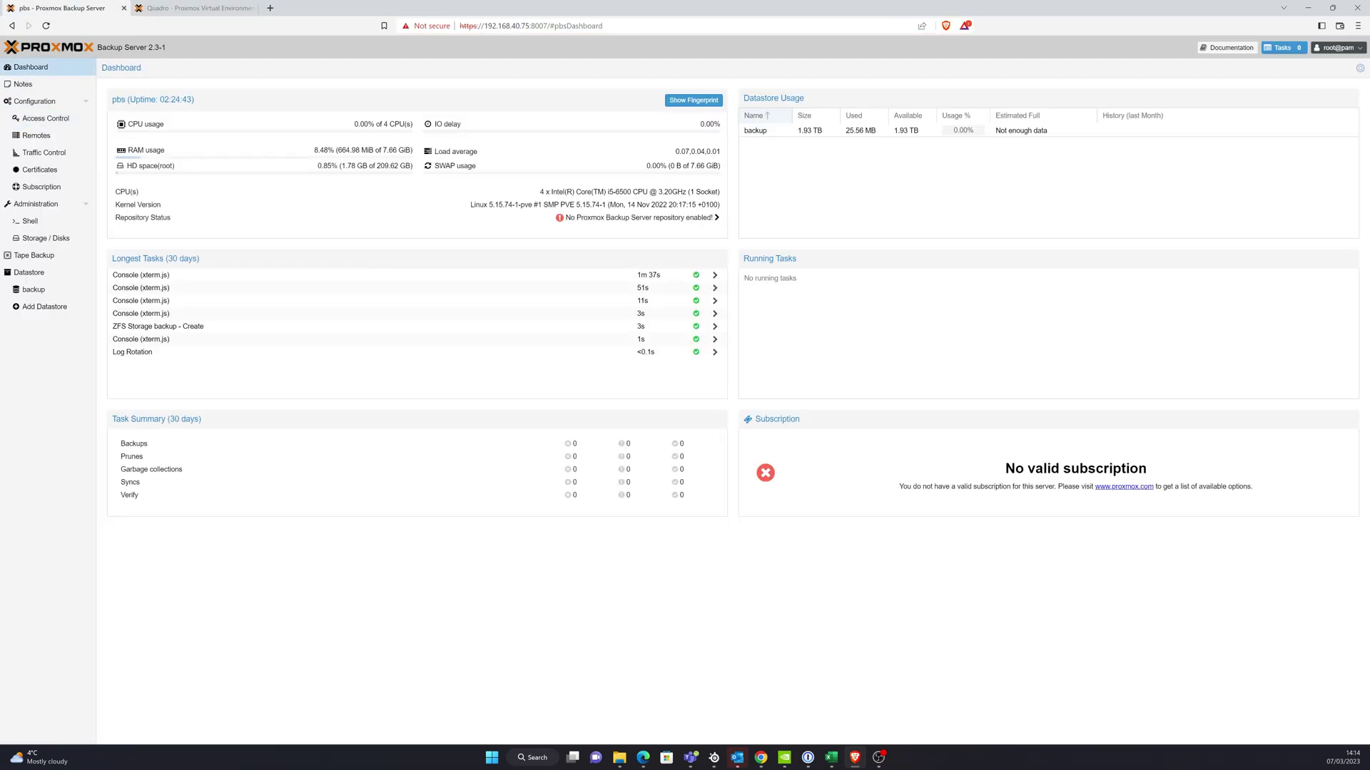
click(694, 100)
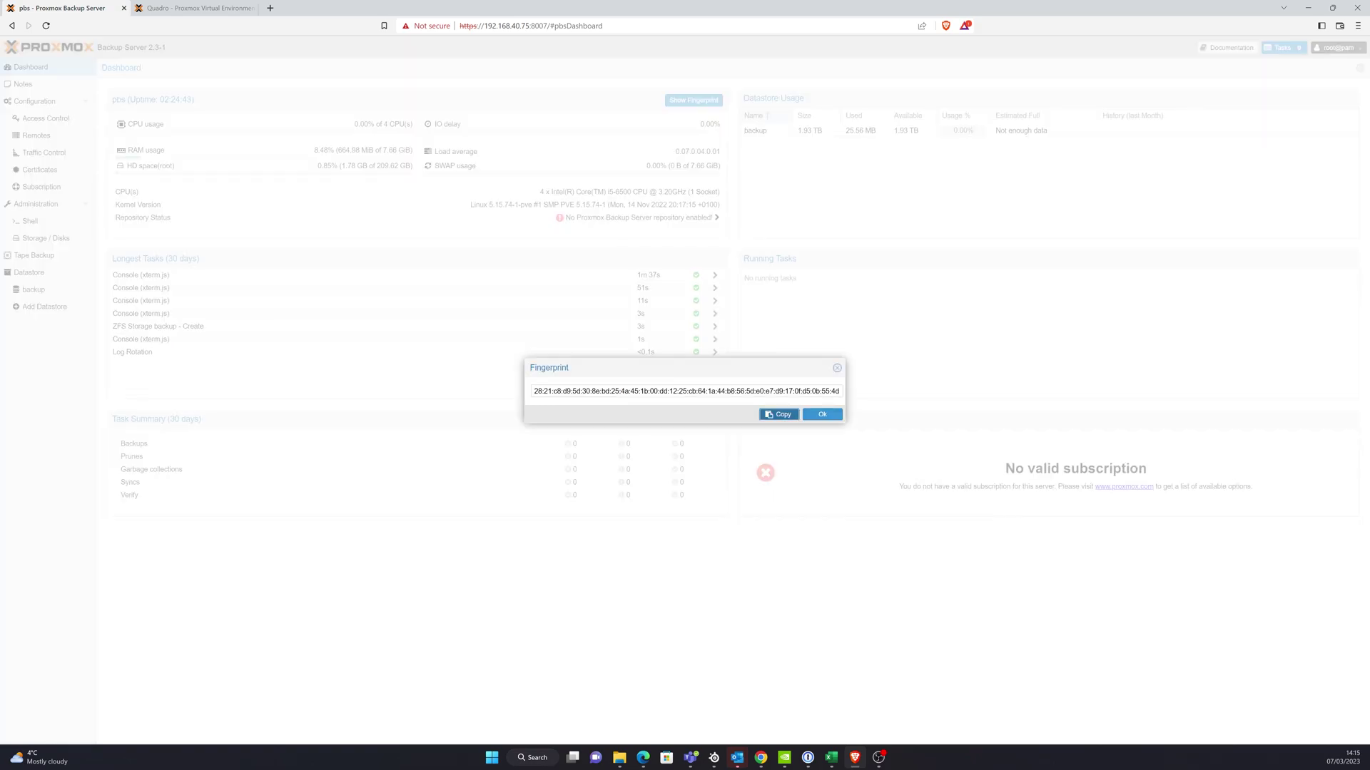
click(780, 414)
key(ctrl+Tab)
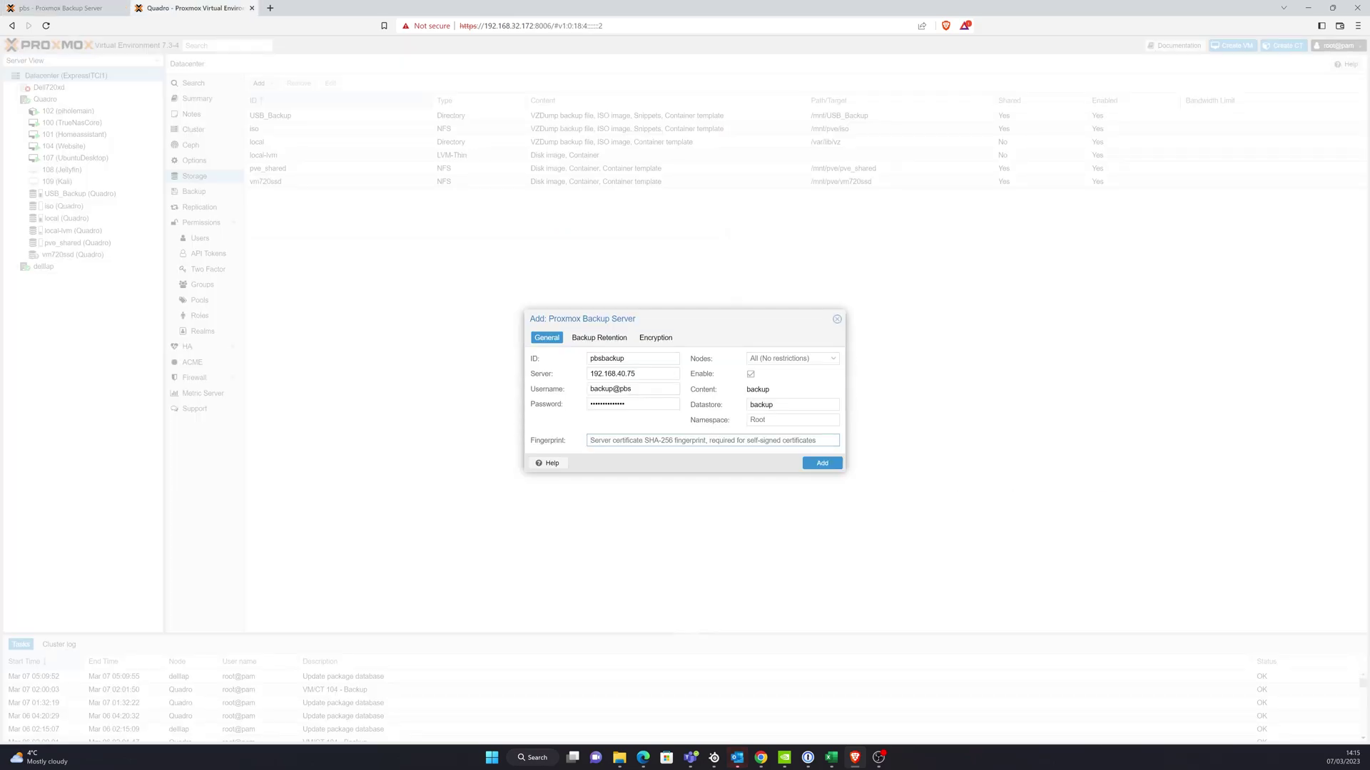
right_click(684, 442)
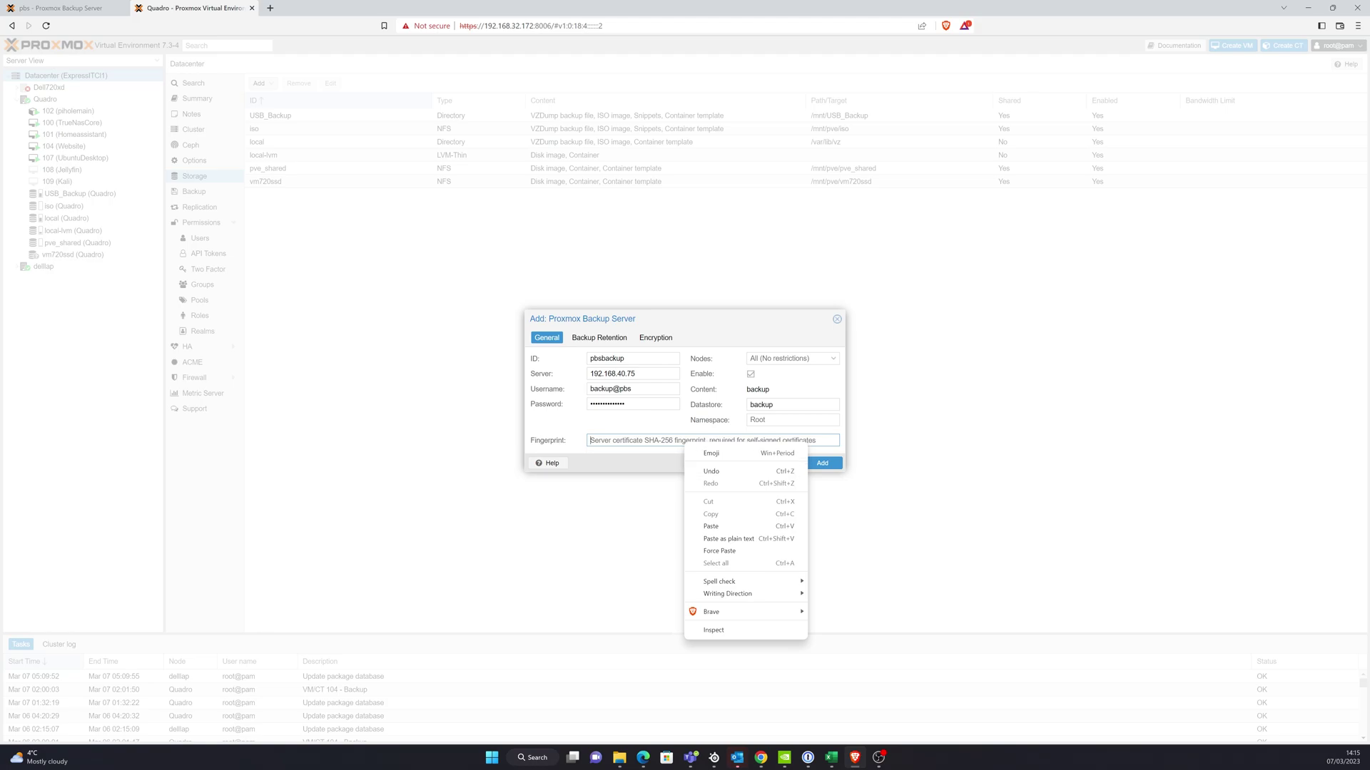
click(710, 527)
- Submit the pbsbackup storage, dismiss the 'Cannot find datastore' error, and close PBS's fingerprint window
click(822, 463)
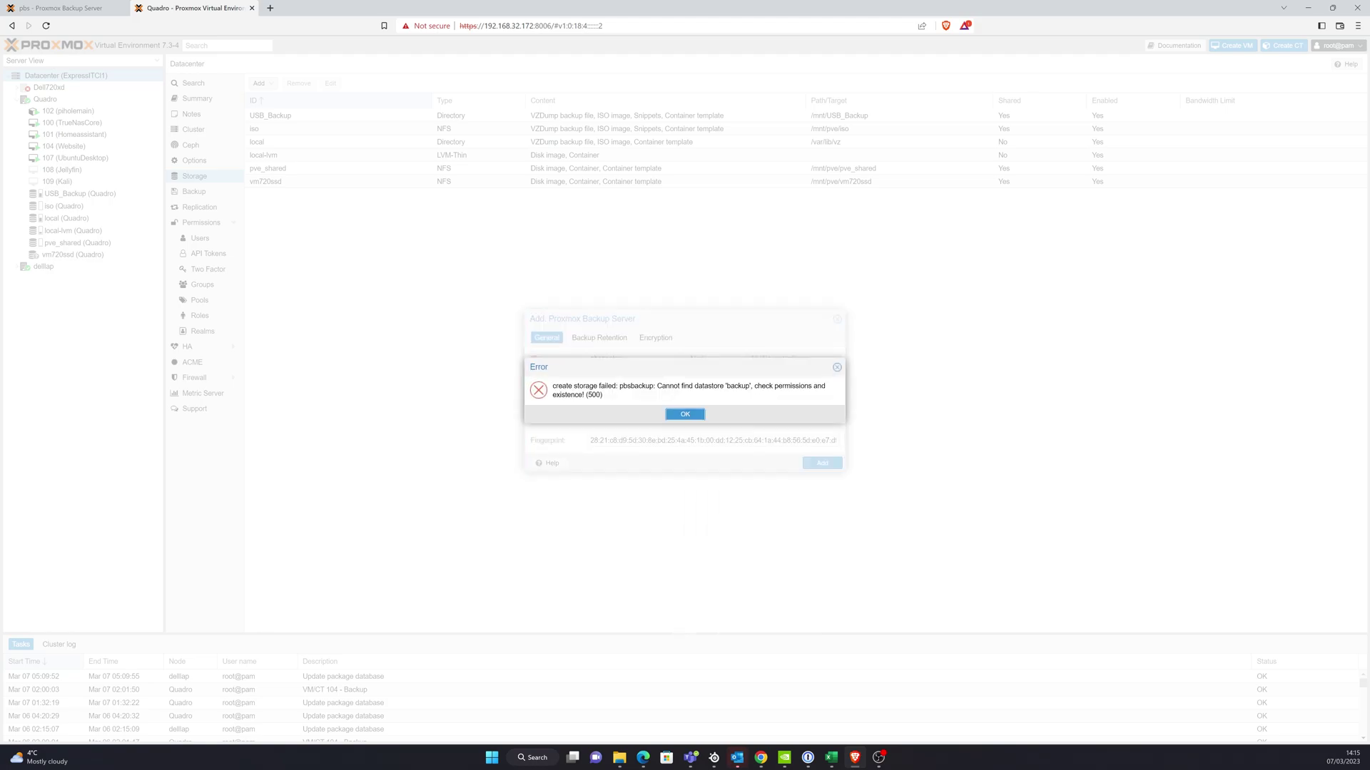
key(Return)
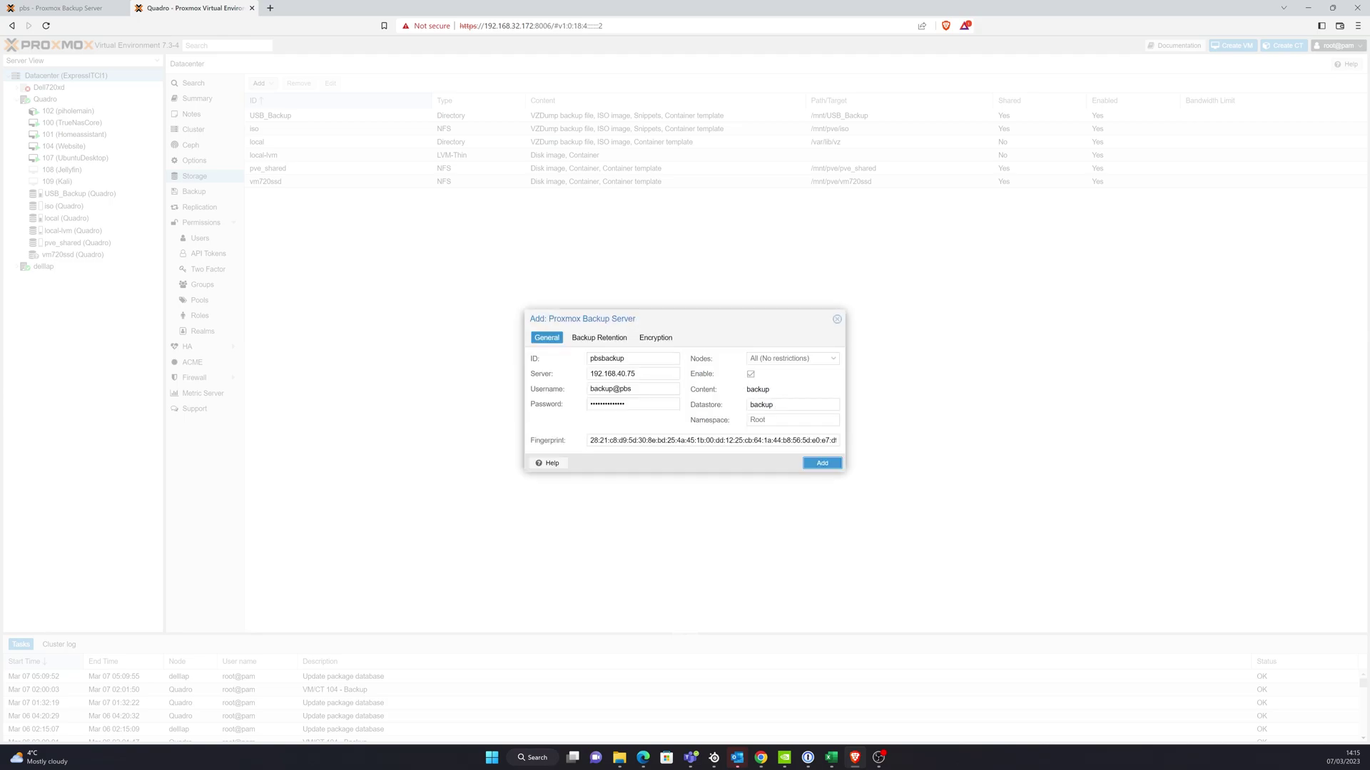
key(ctrl+shift+Tab)
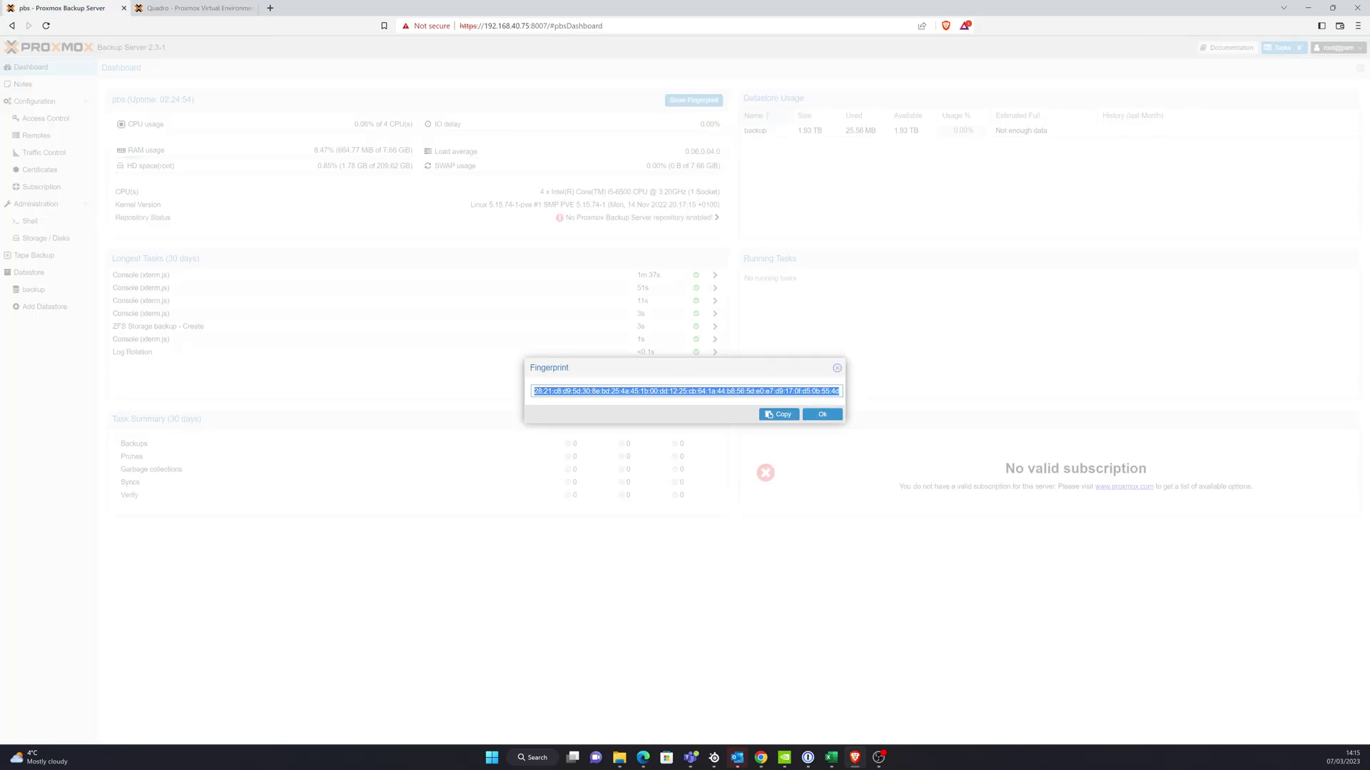
key(Escape)
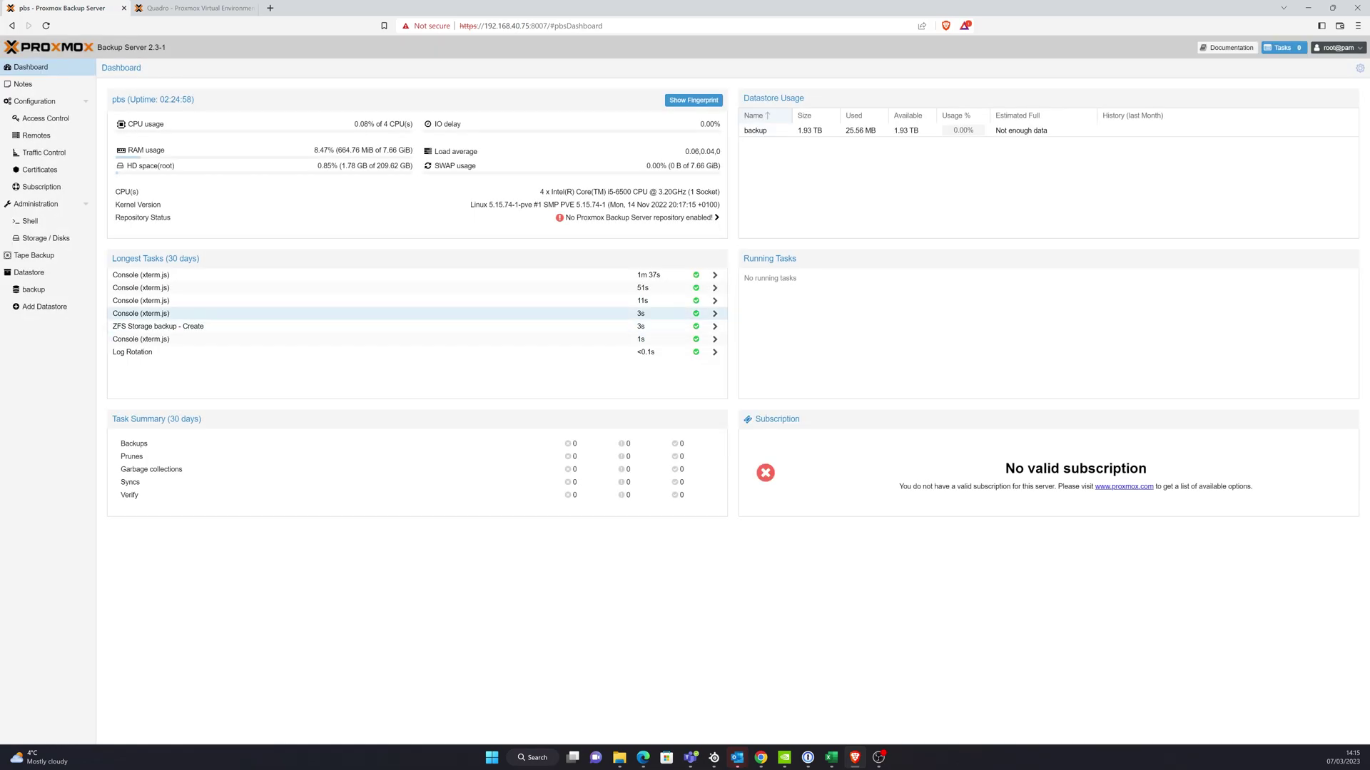
- On the backup datastore's Permissions, add a user permission for backup@pbs
click(29, 272)
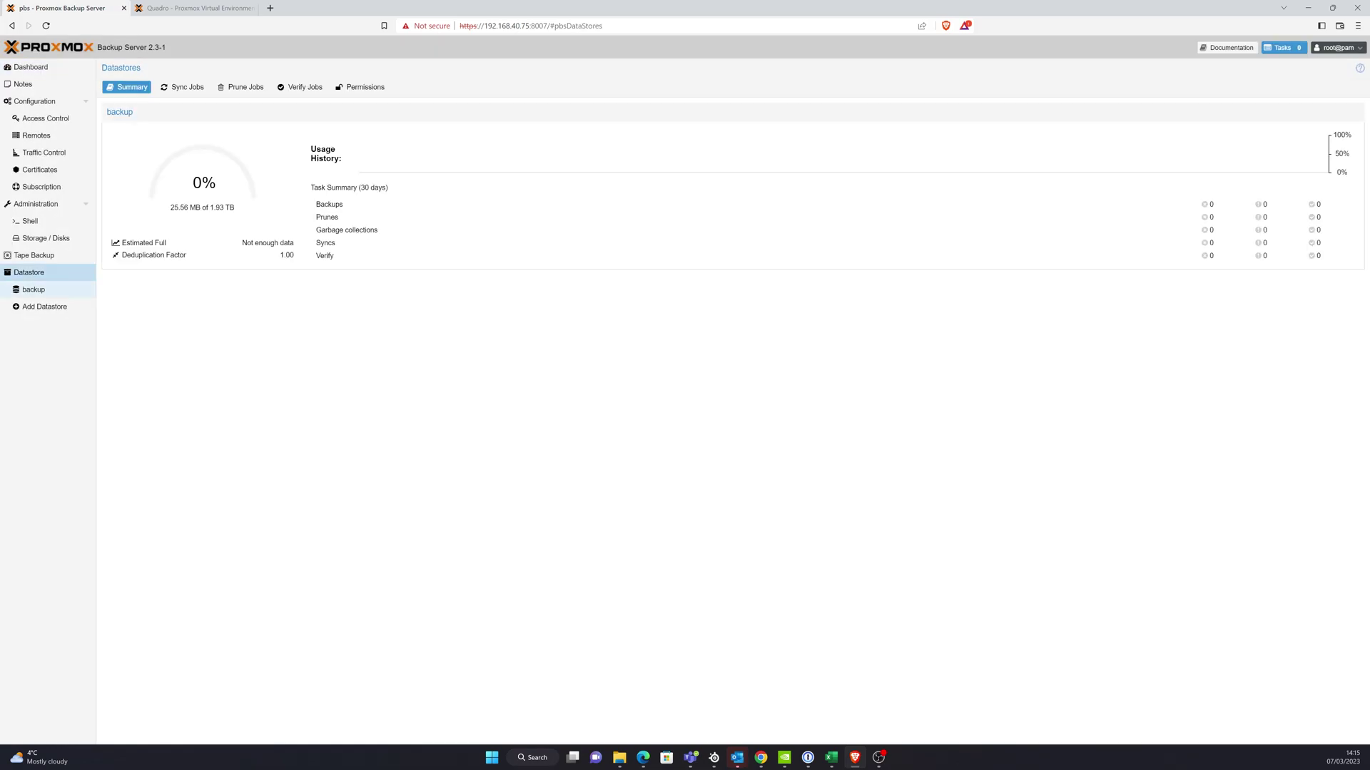
click(34, 289)
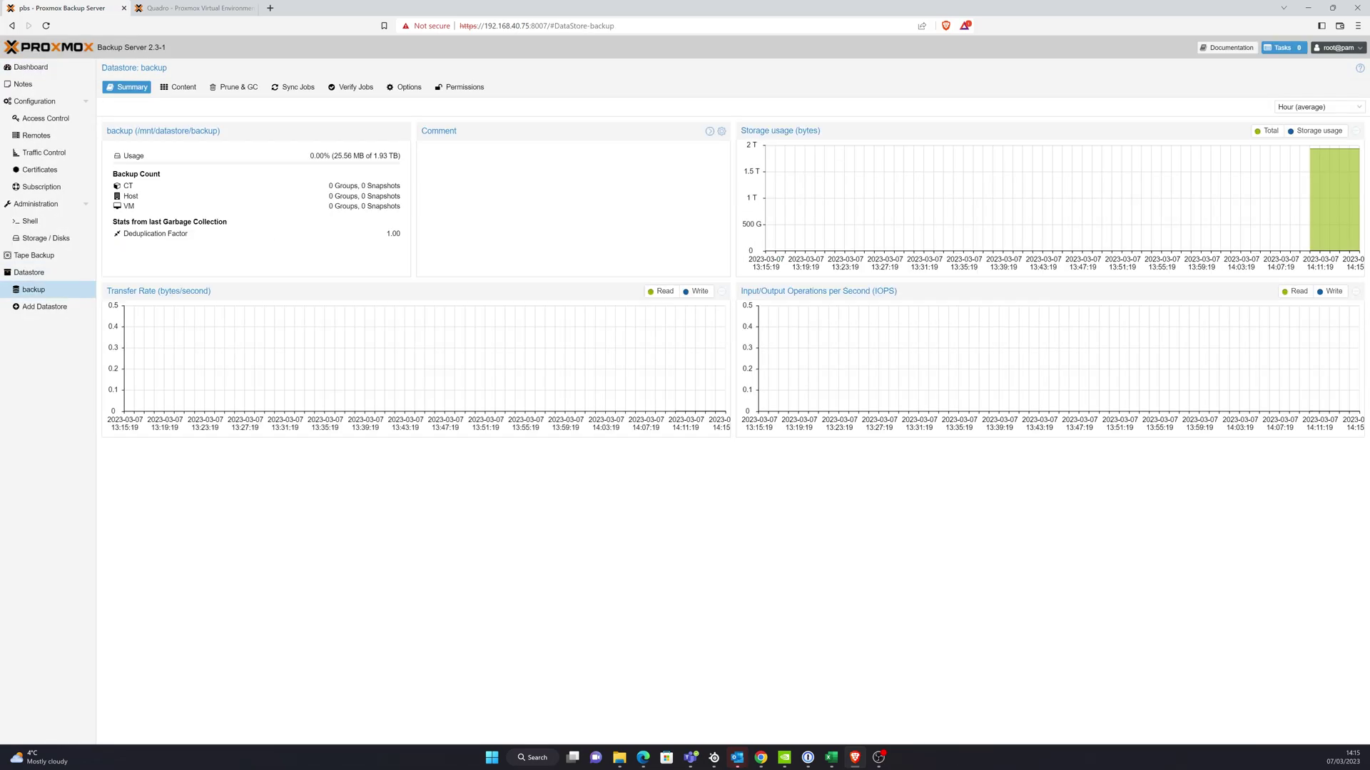
click(460, 86)
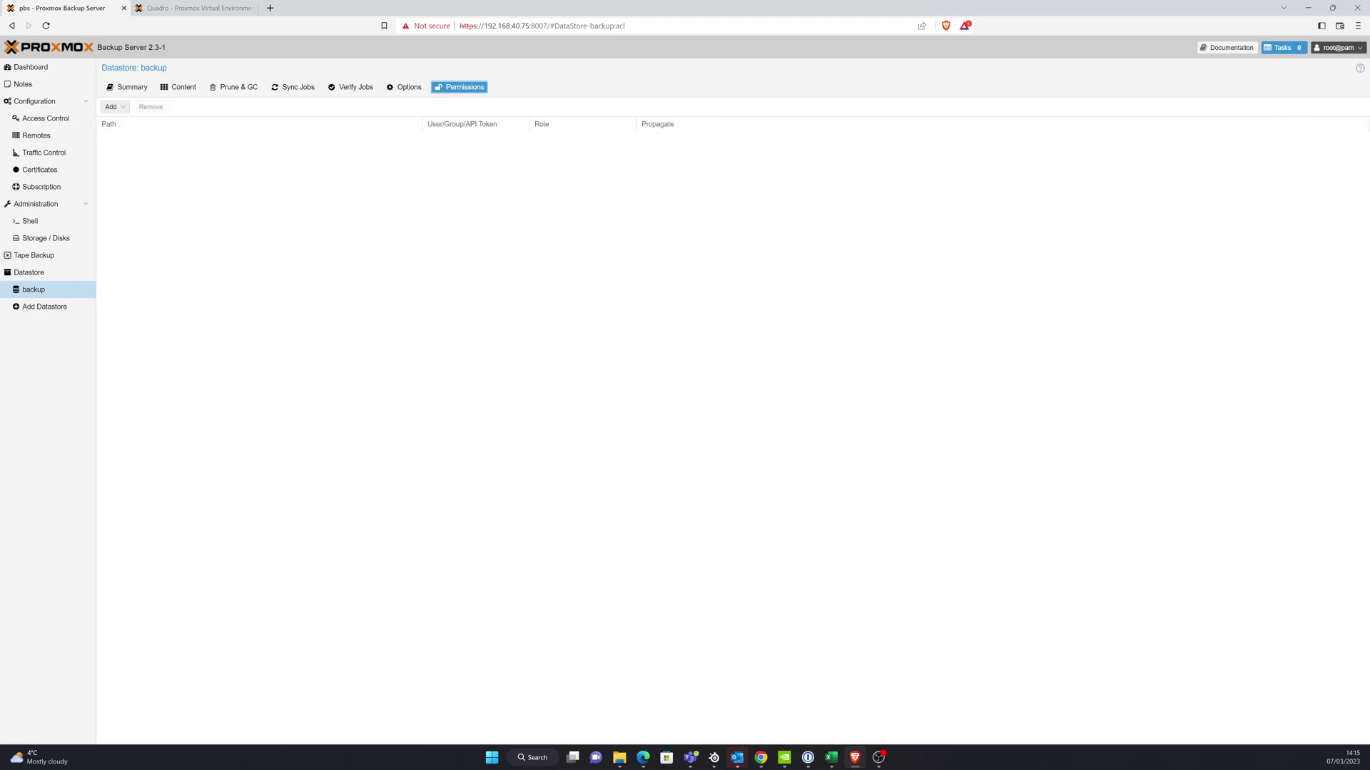
click(113, 106)
click(142, 119)
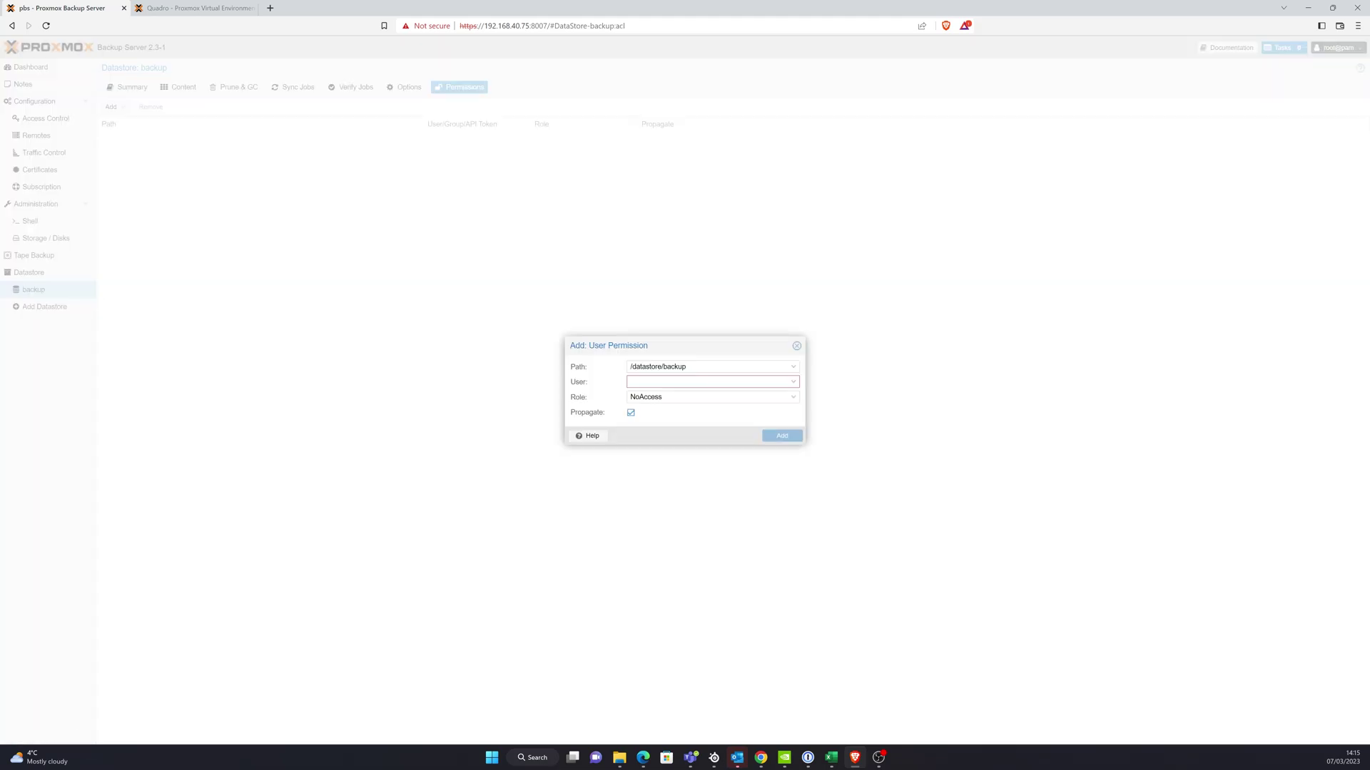
click(713, 381)
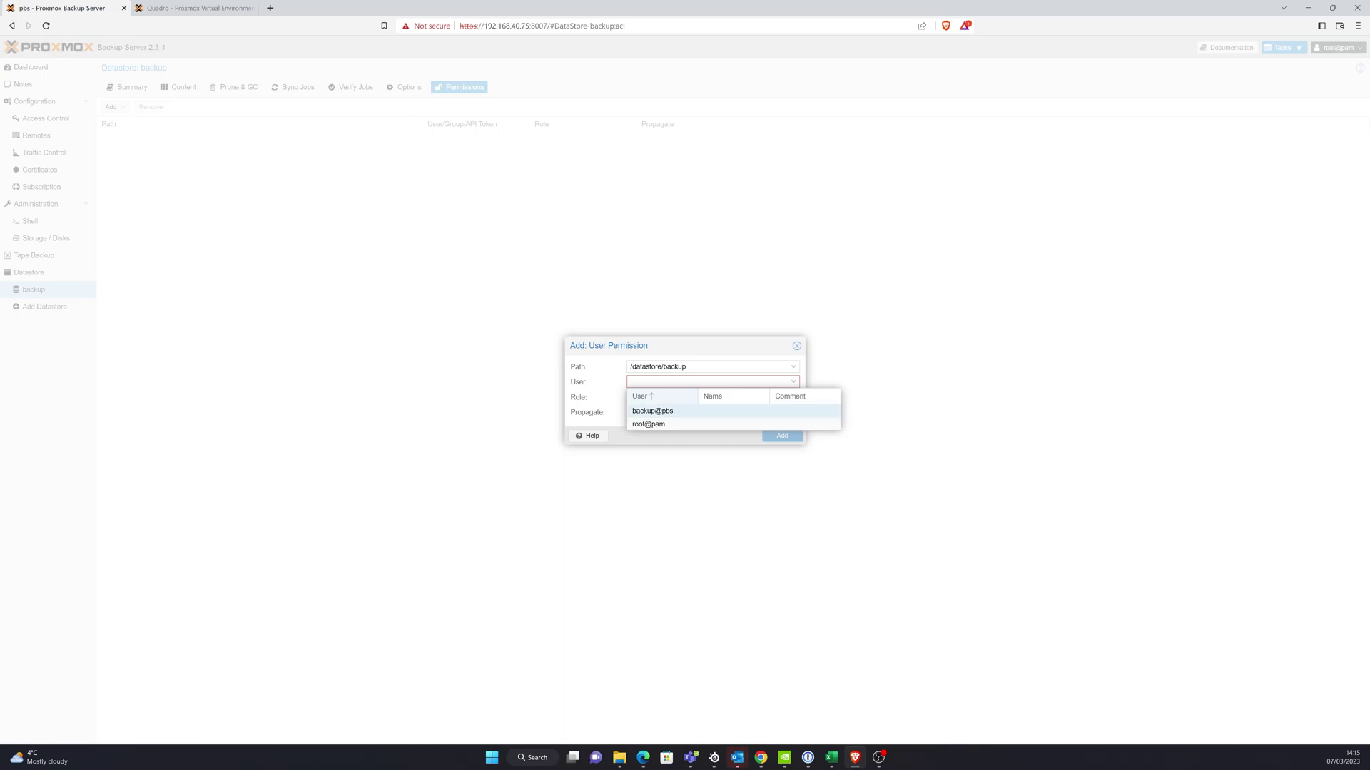
click(714, 411)
- Give backup@pbs the DatastoreBackup role, save, then finish adding pbsbackup storage in Proxmox VE
click(714, 397)
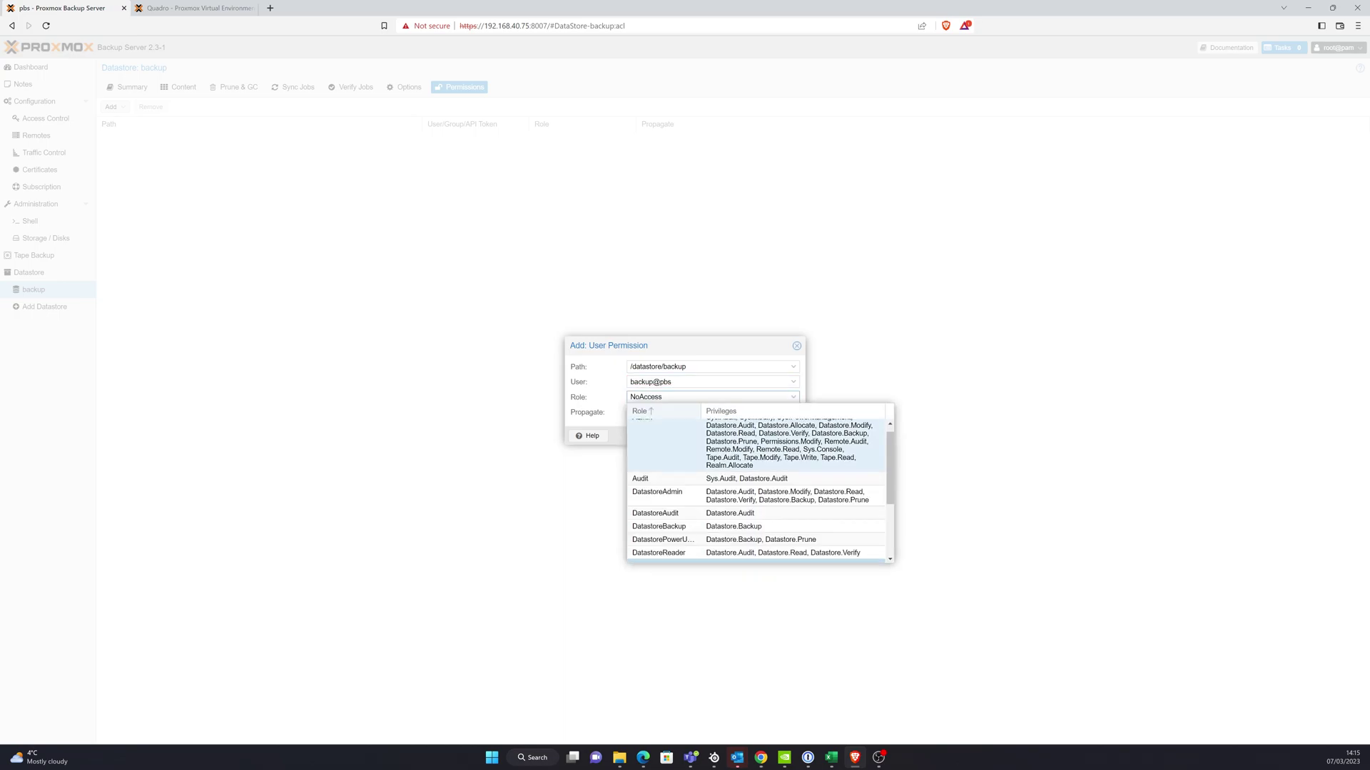
scroll(713, 442, down, 2)
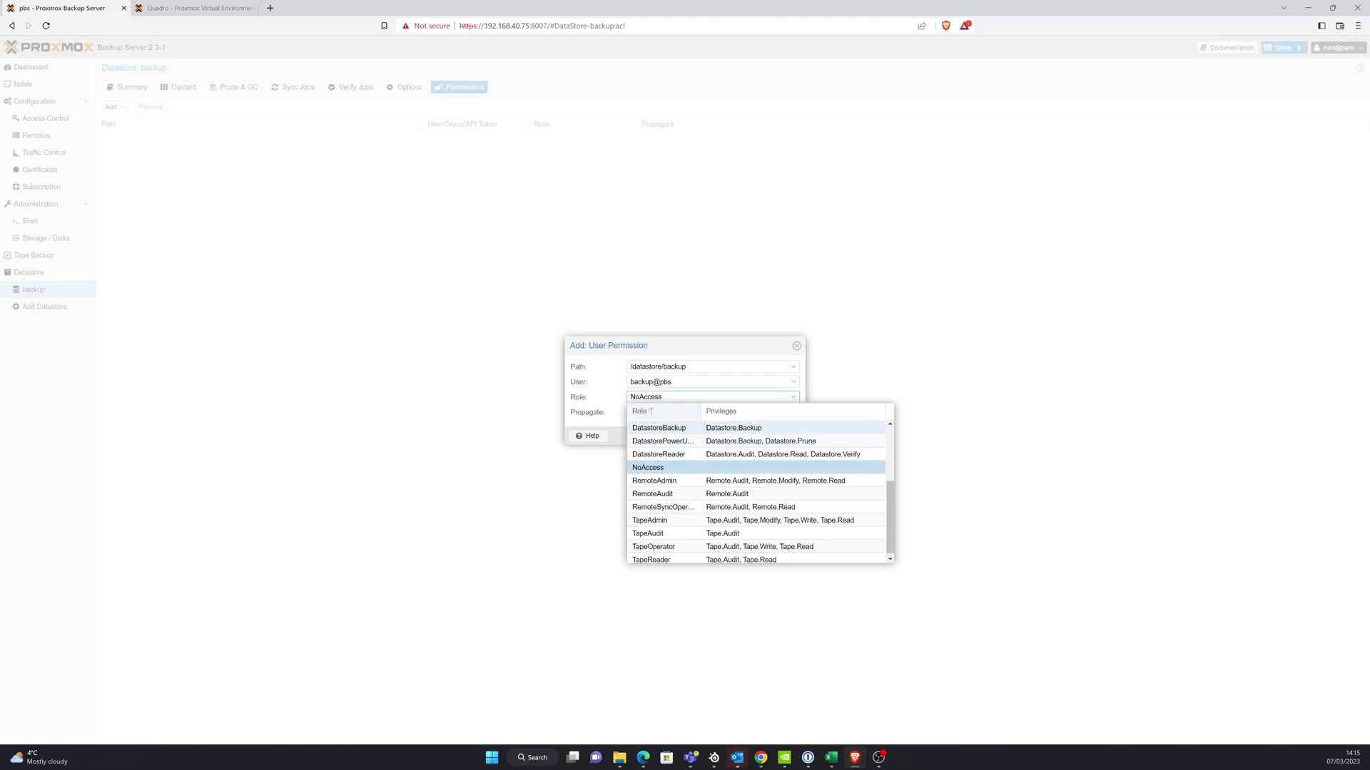
scroll(714, 442, up, 2)
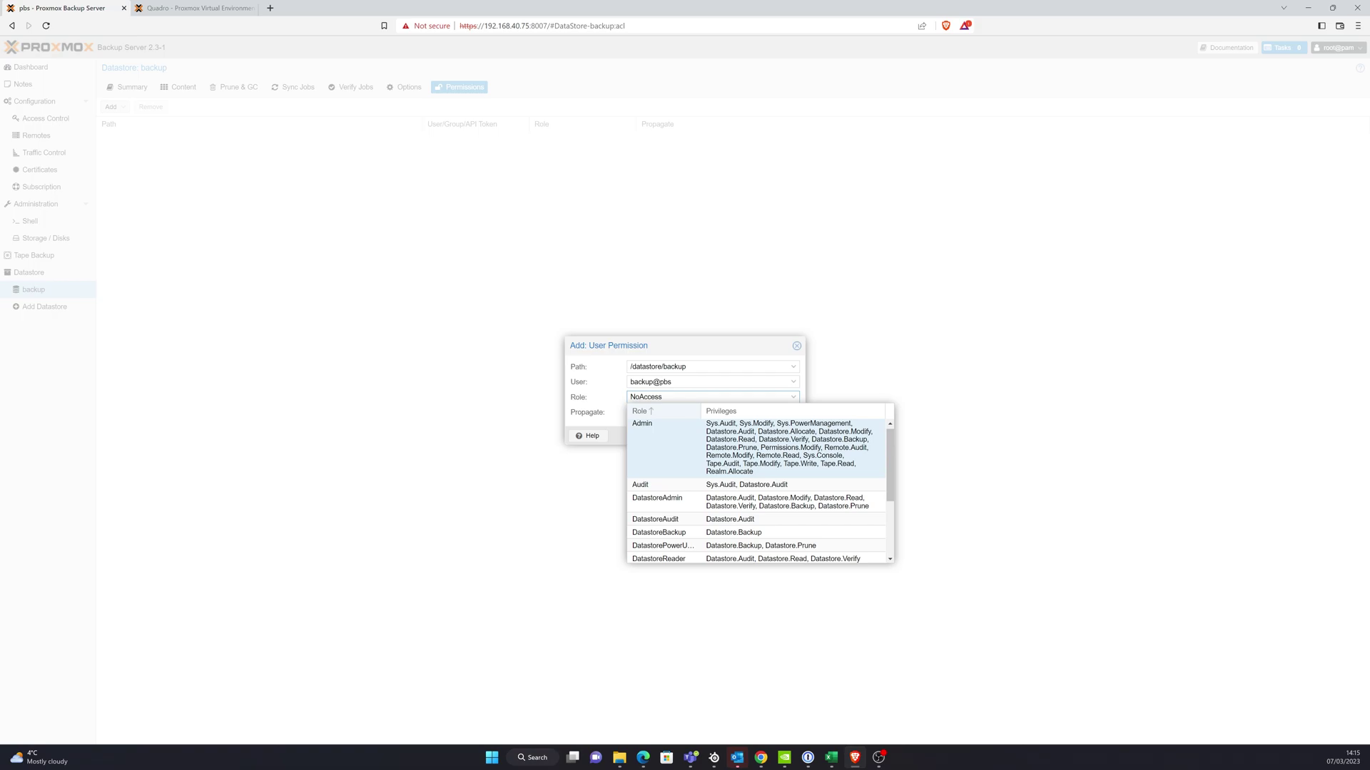
click(657, 500)
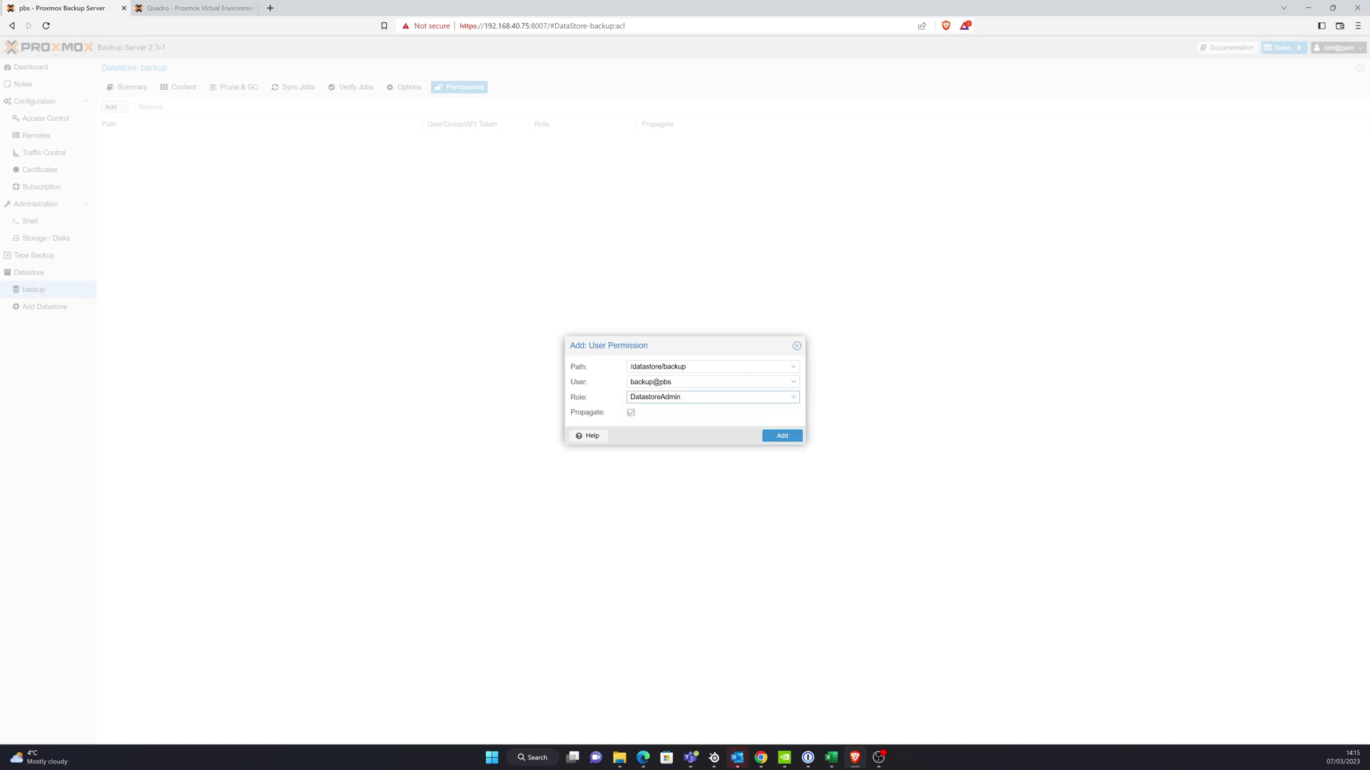
click(685, 397)
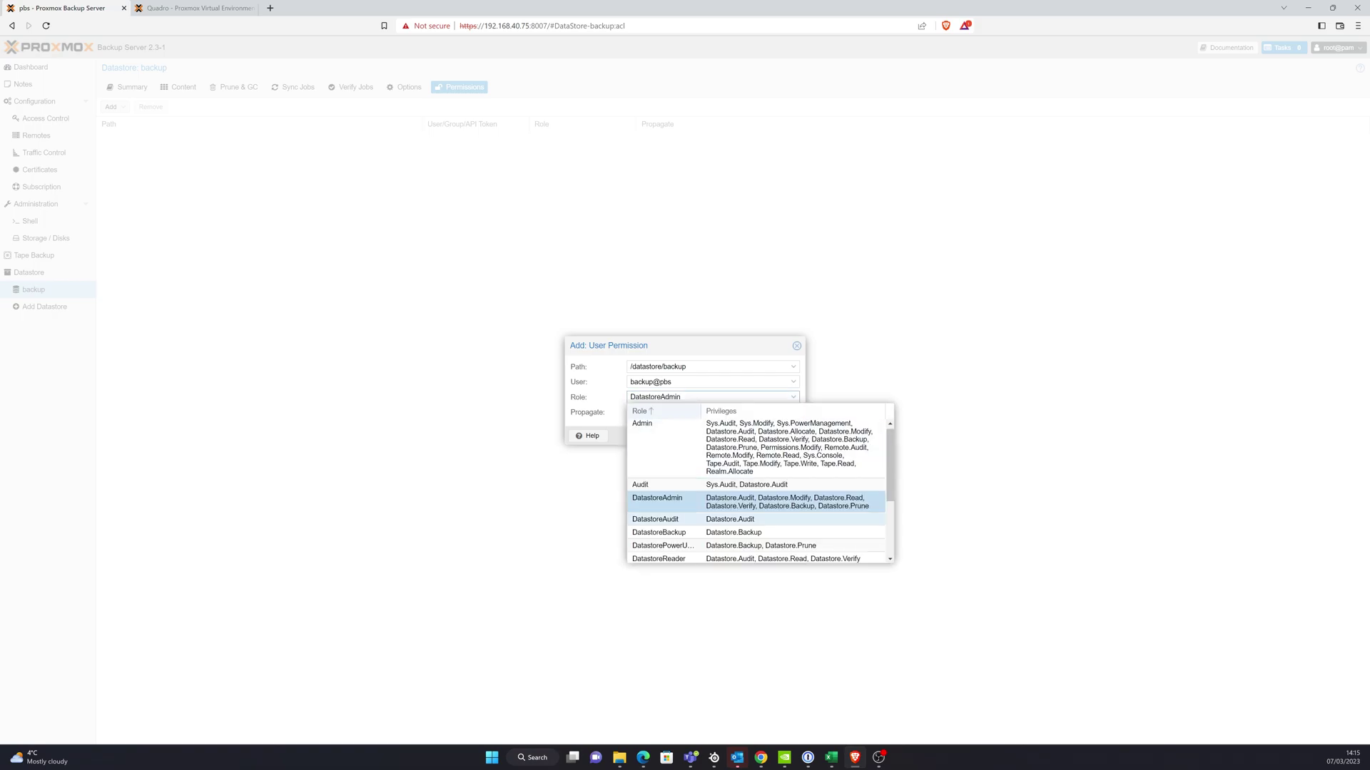
click(657, 533)
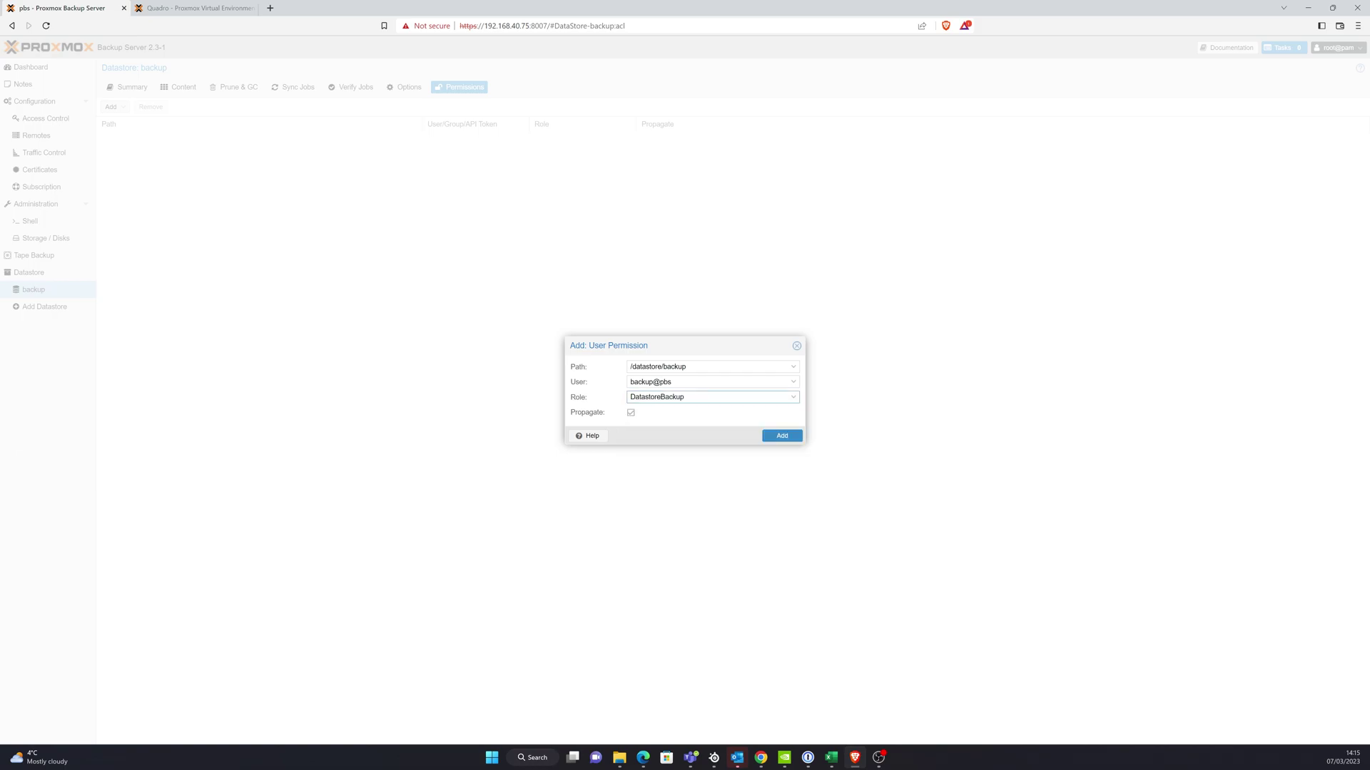
click(781, 435)
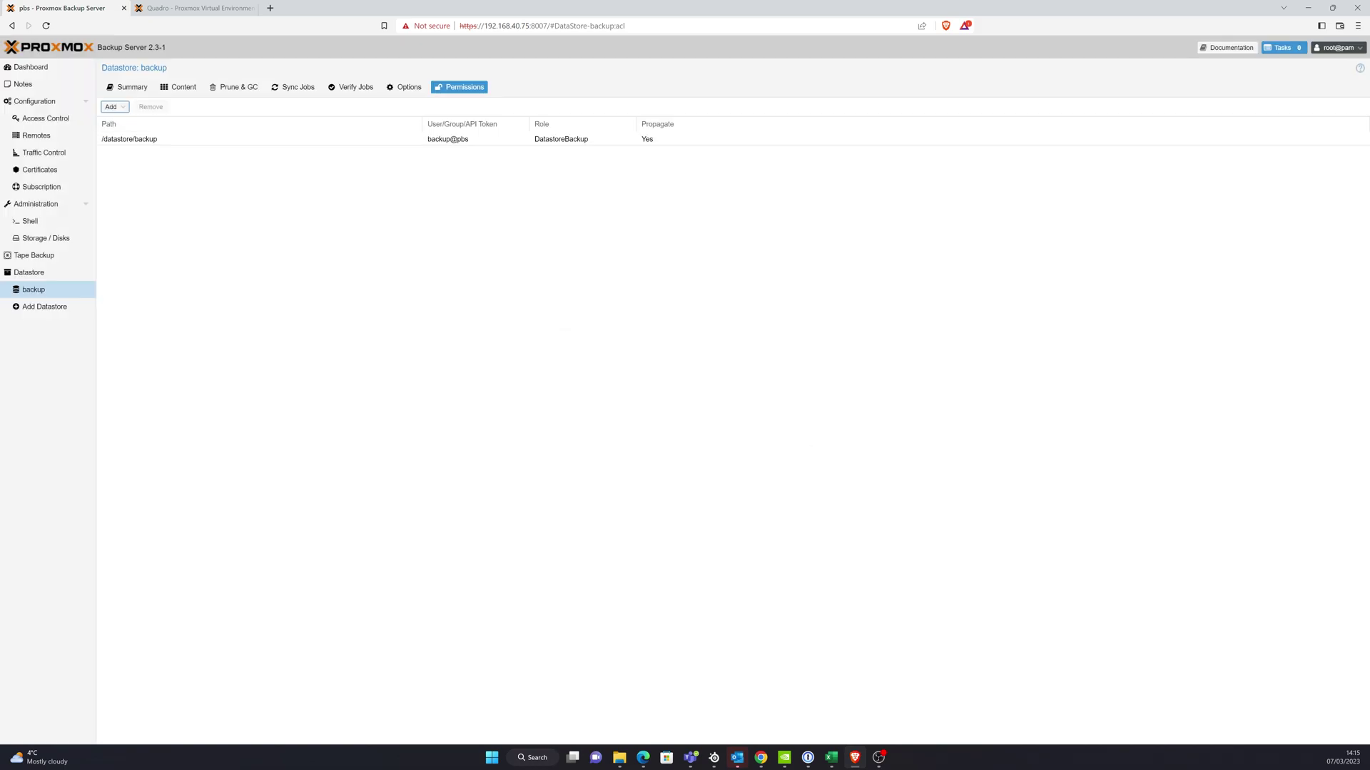
click(194, 8)
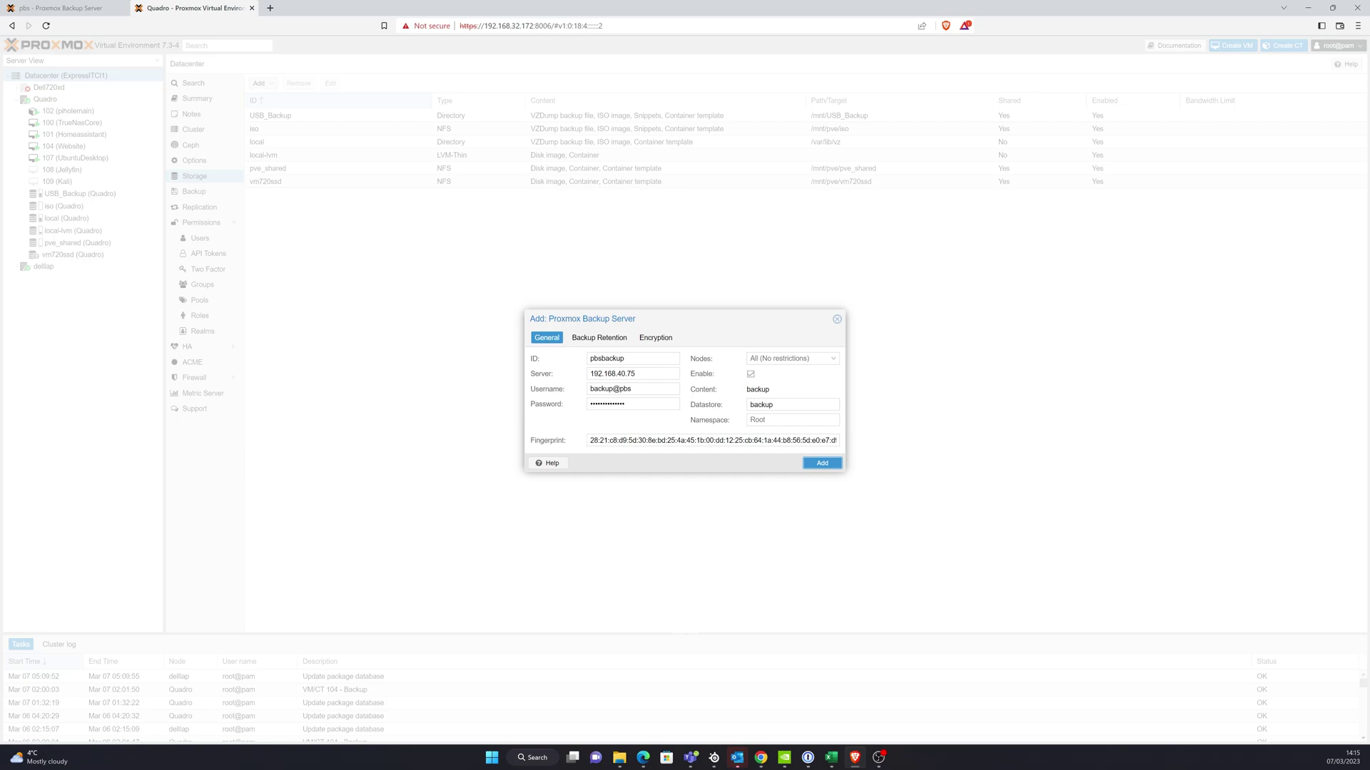
click(822, 463)
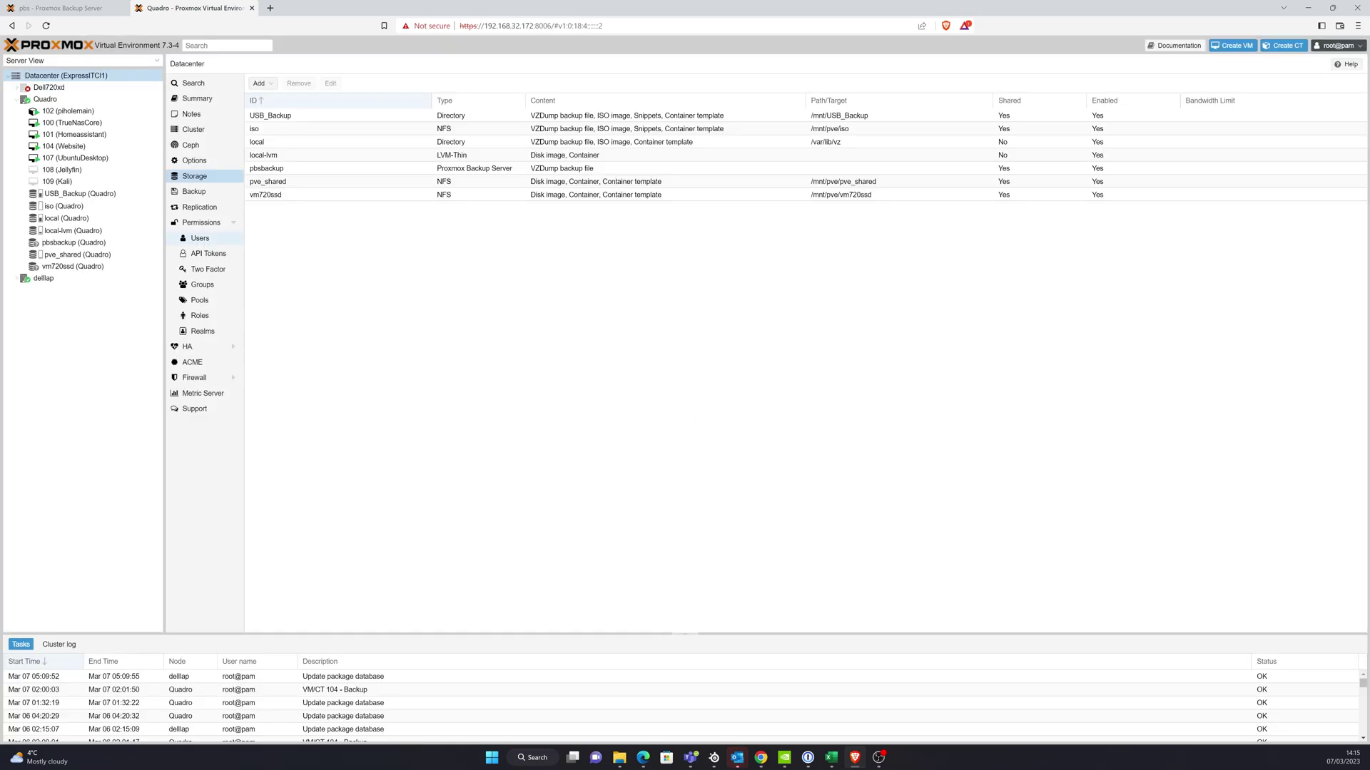
- Show VM 101 Homeassistant's backups on pbsbackup and start a new backup of it
click(78, 134)
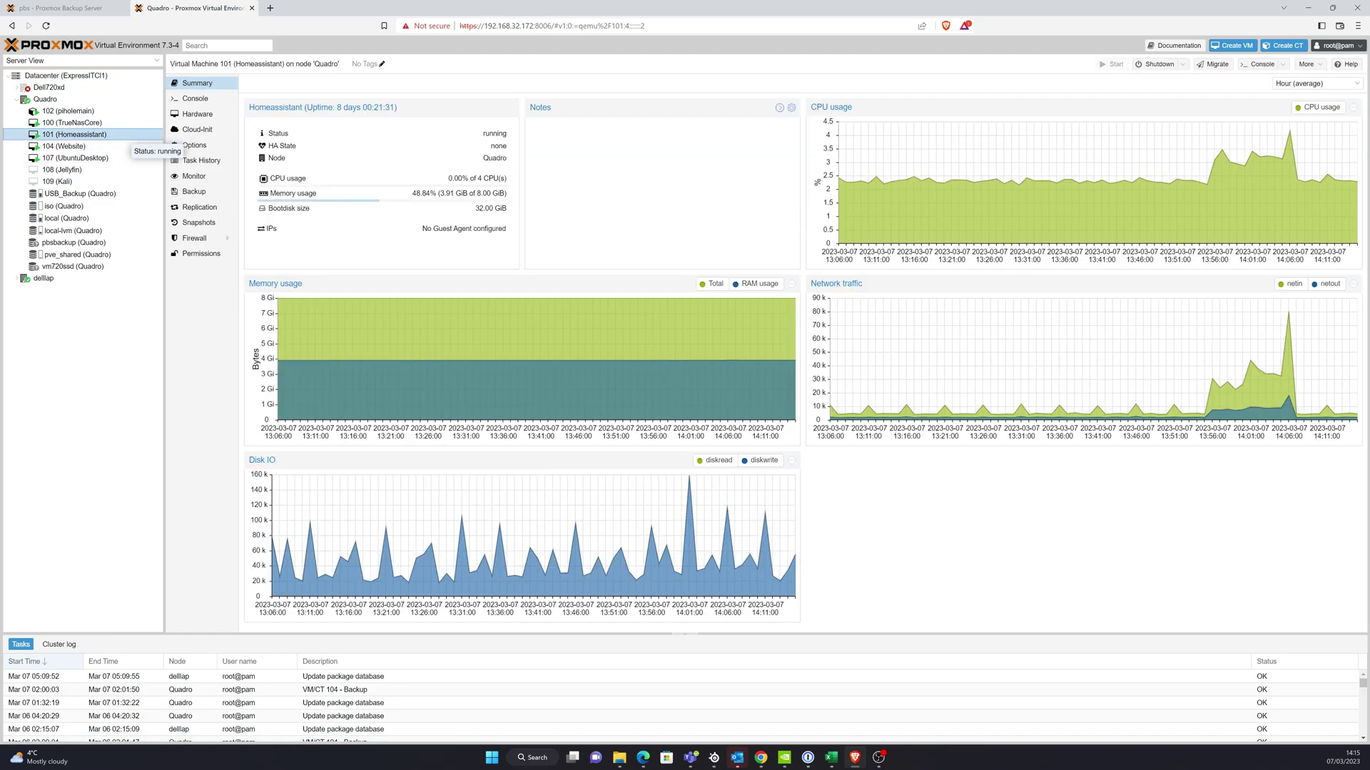
click(193, 191)
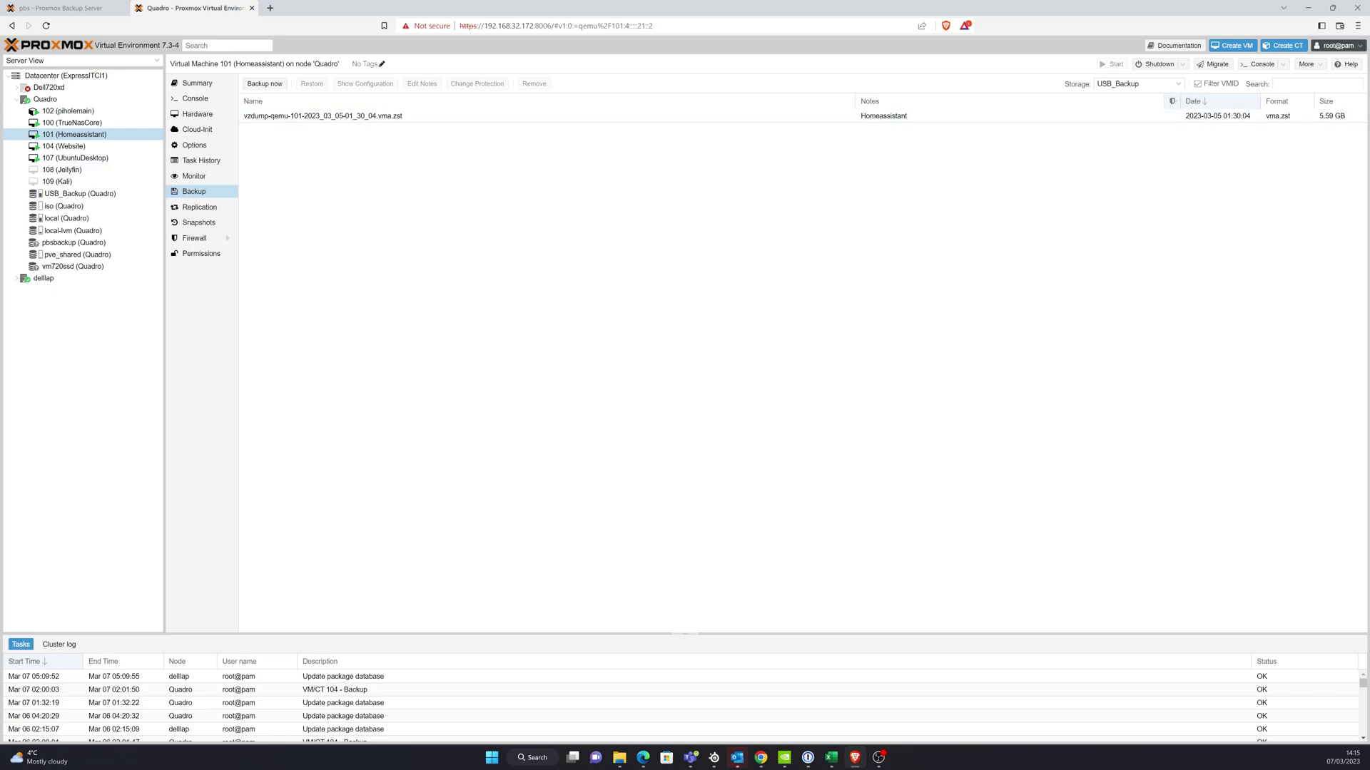
click(1178, 84)
click(1117, 152)
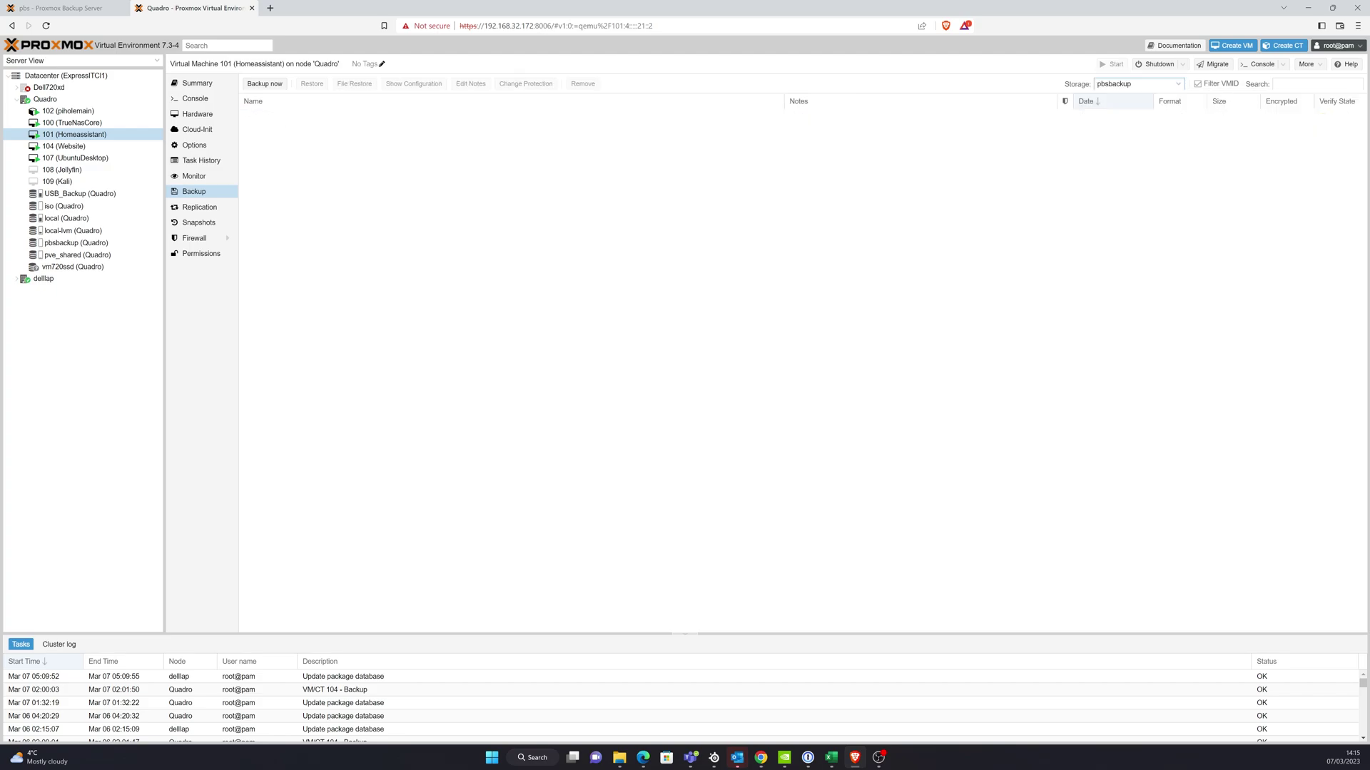
click(264, 84)
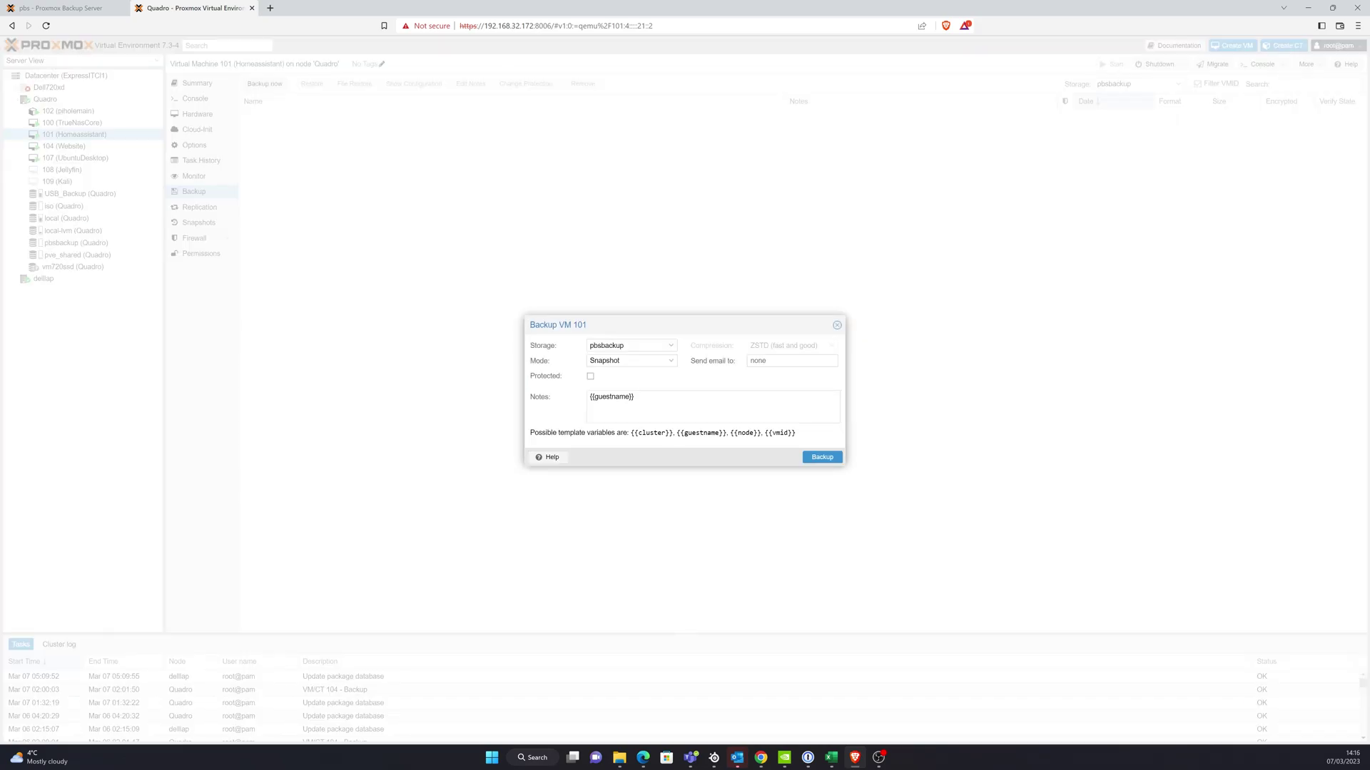
- Run the VM 101 backup to pbsbackup, checking the PBS datastore overview while it runs
click(821, 457)
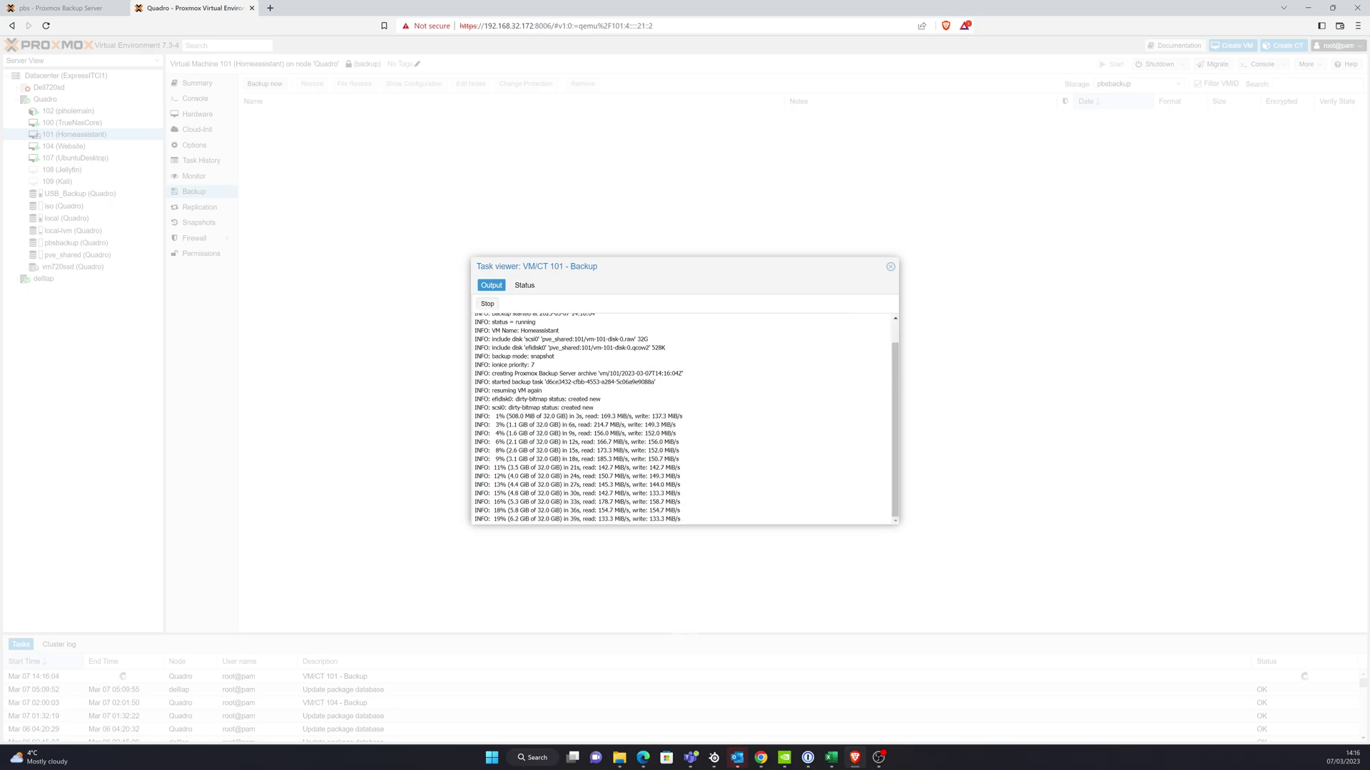
click(63, 8)
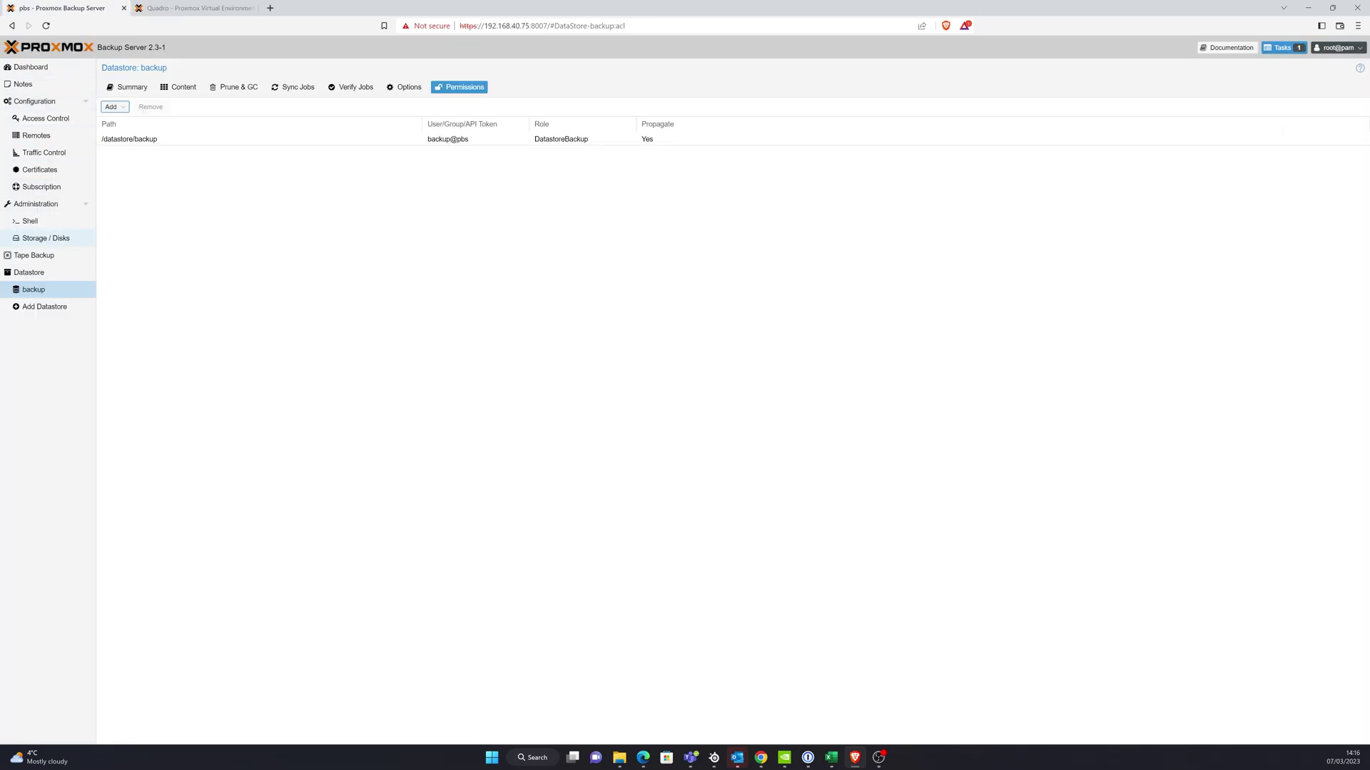
click(28, 271)
key(ctrl+Tab)
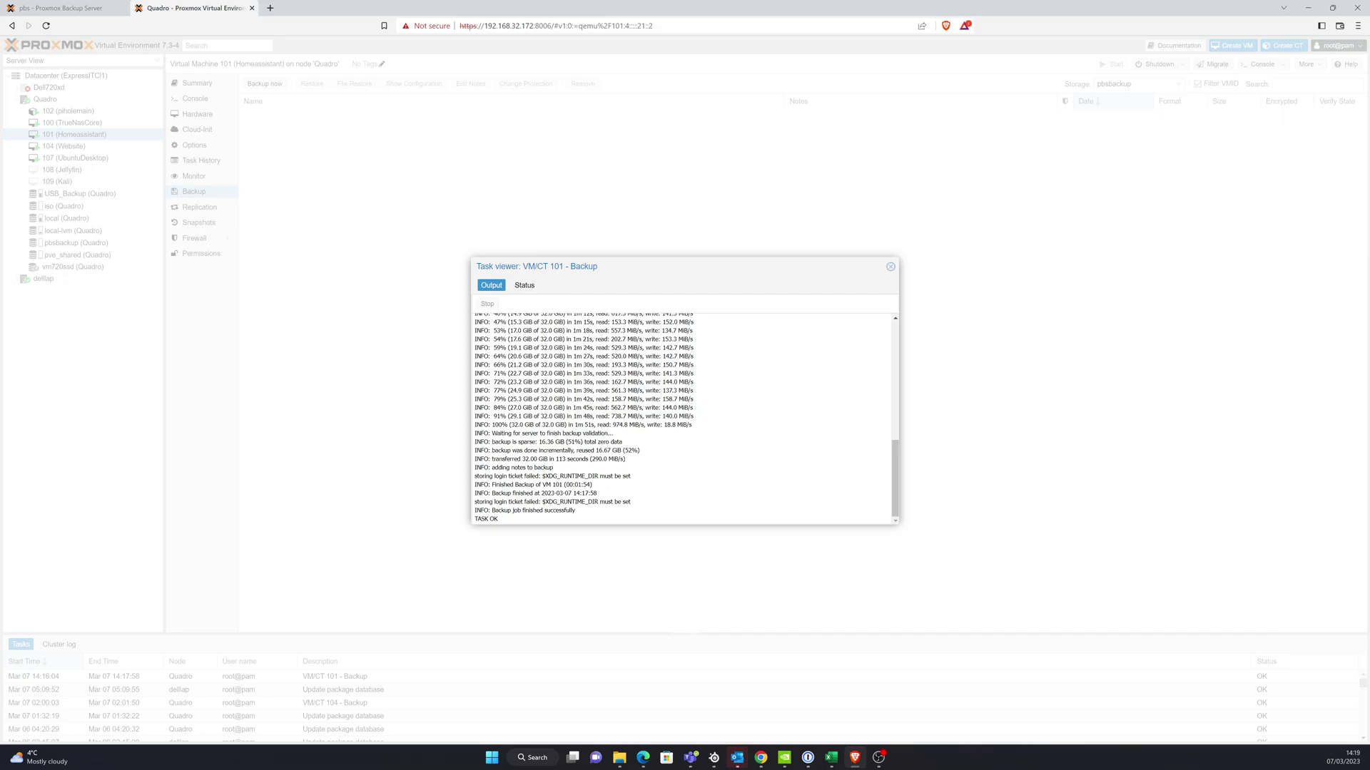
- Review PBS's completed backup tasks, then list the backup datastore's contents
key(ctrl+shift+Tab)
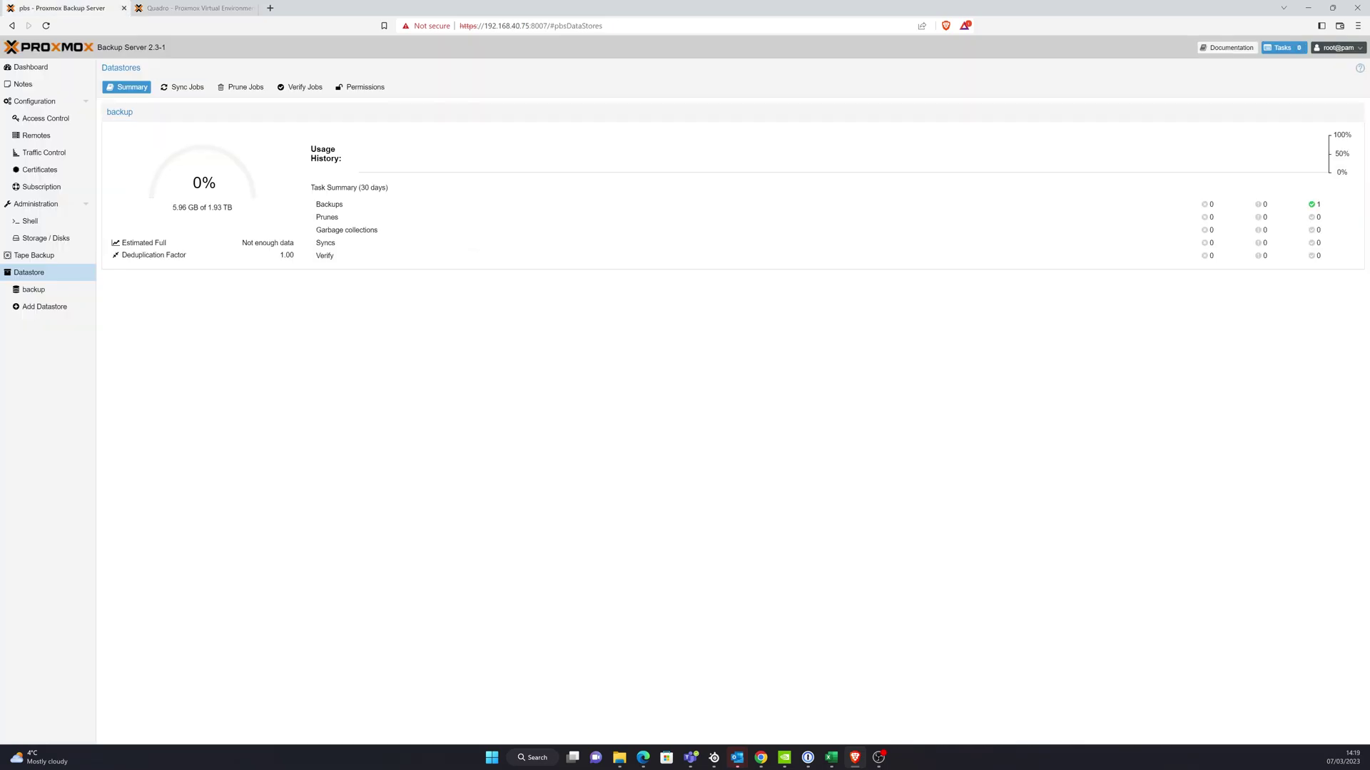
click(34, 289)
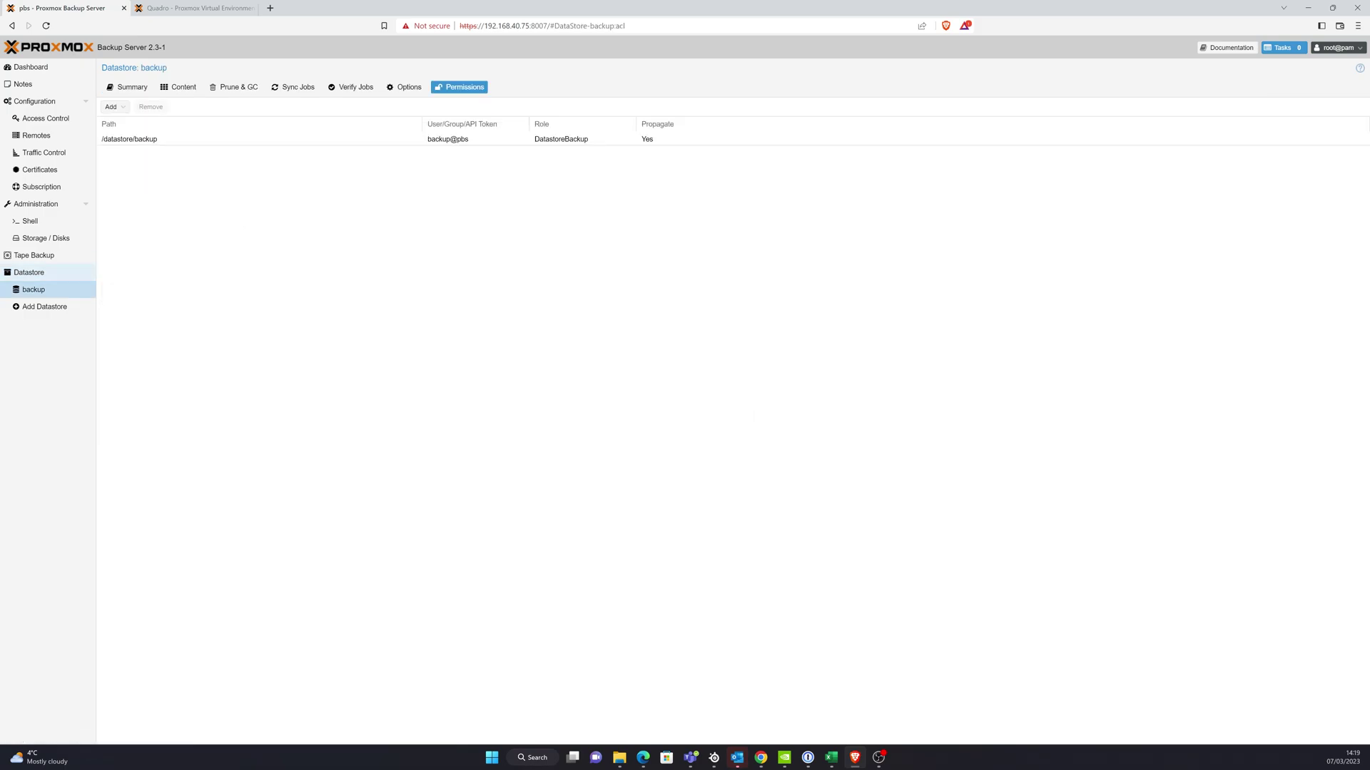
click(29, 272)
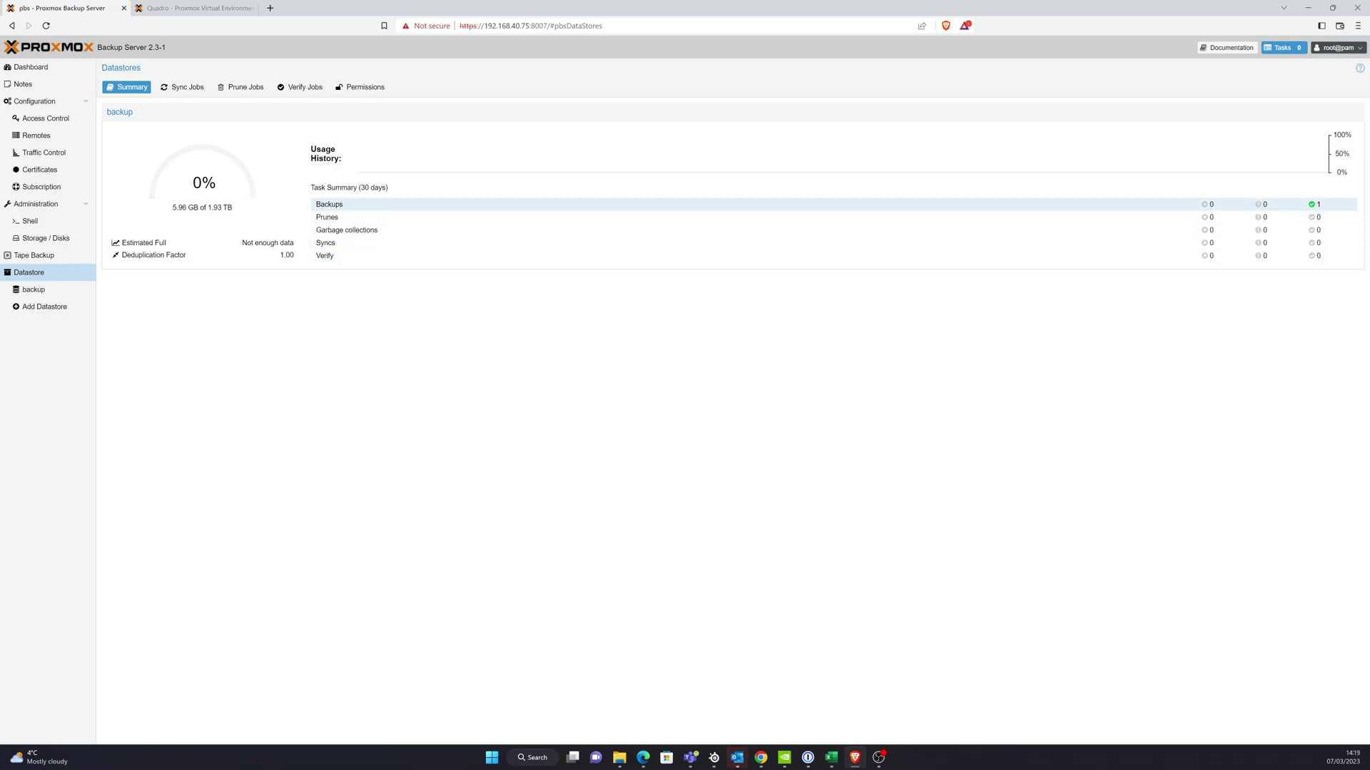
click(1315, 204)
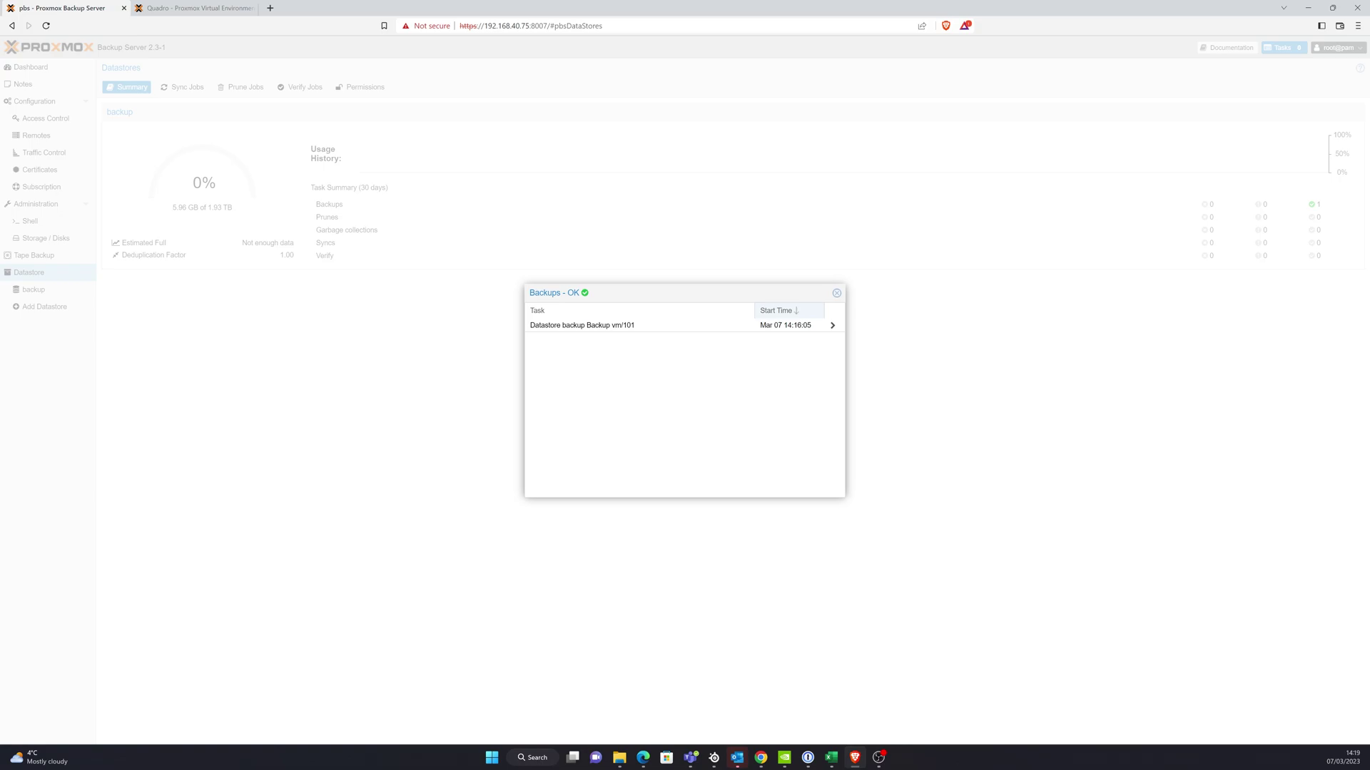
click(836, 292)
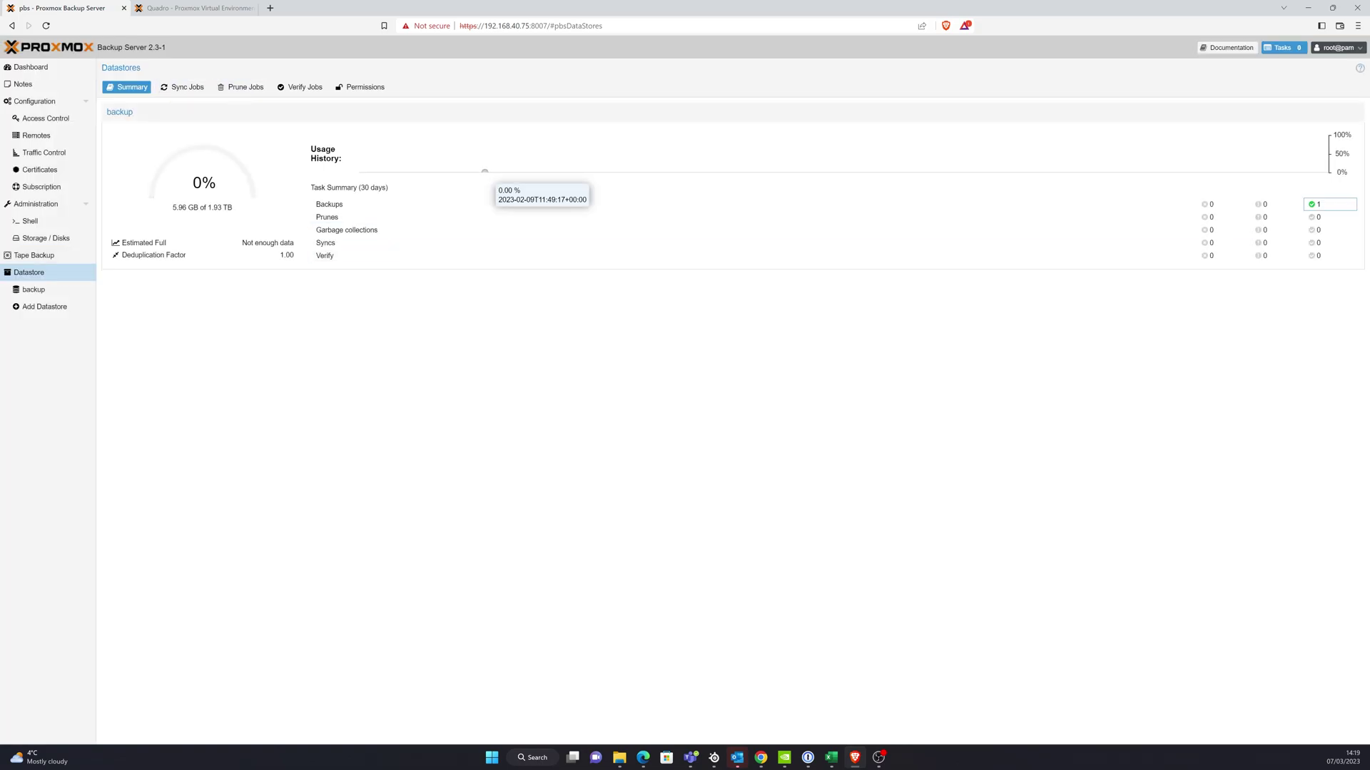
click(33, 289)
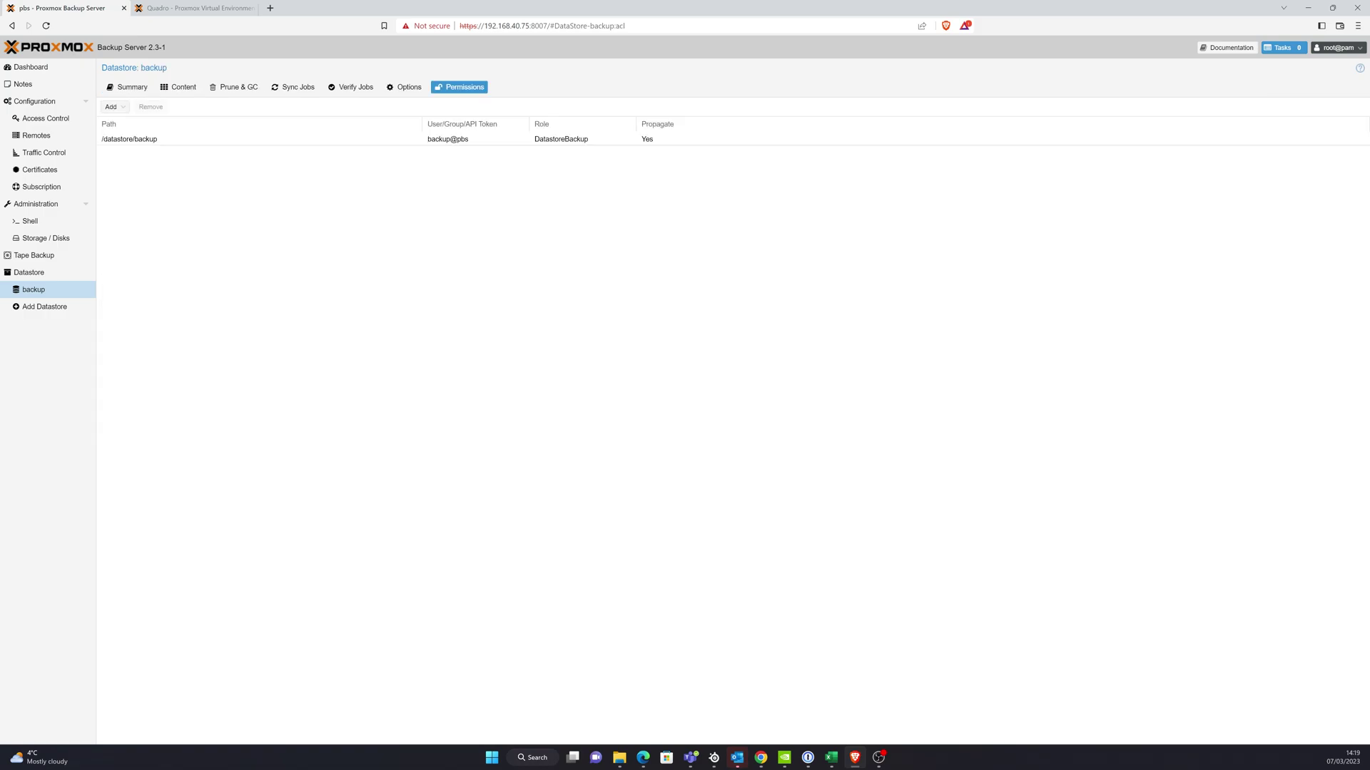
click(214, 139)
click(178, 87)
- Expand the vm/101 backup and mark its snapshot as protected
click(138, 151)
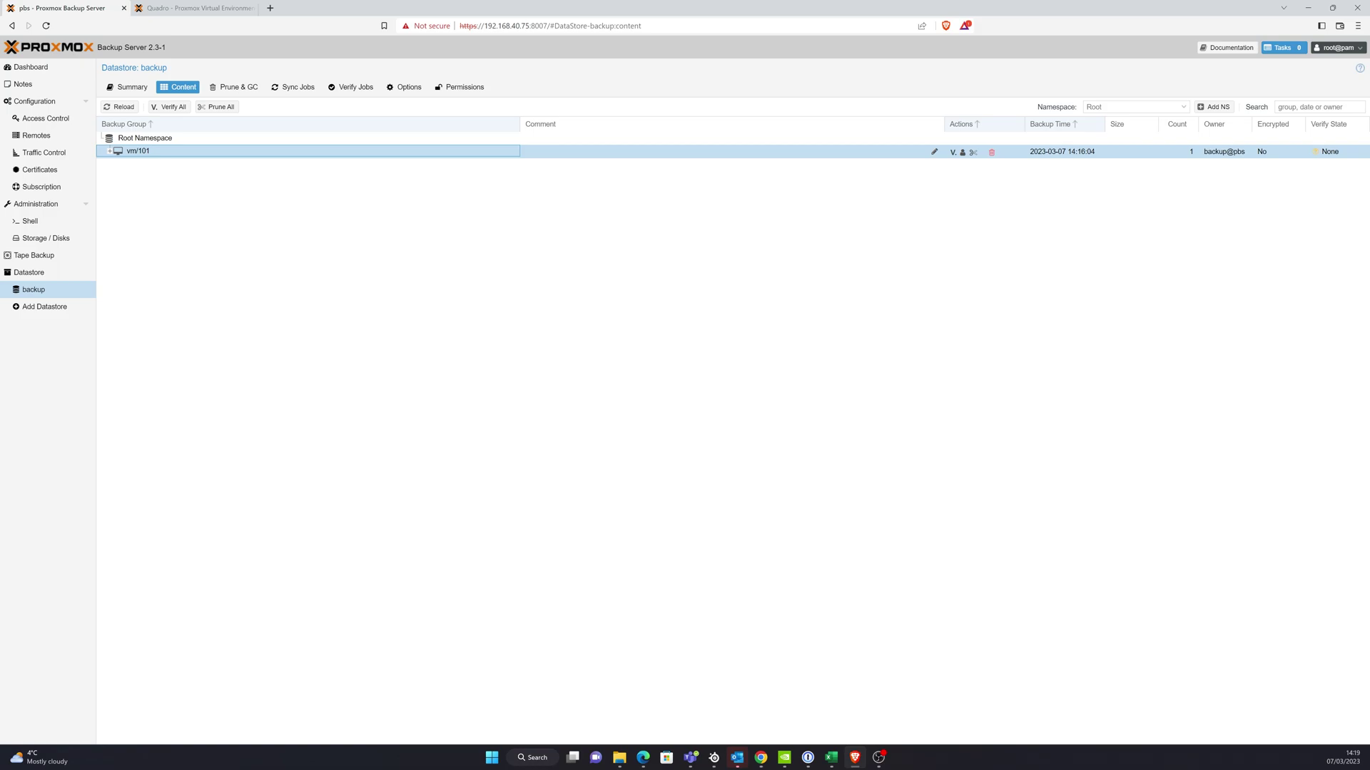
key(Right)
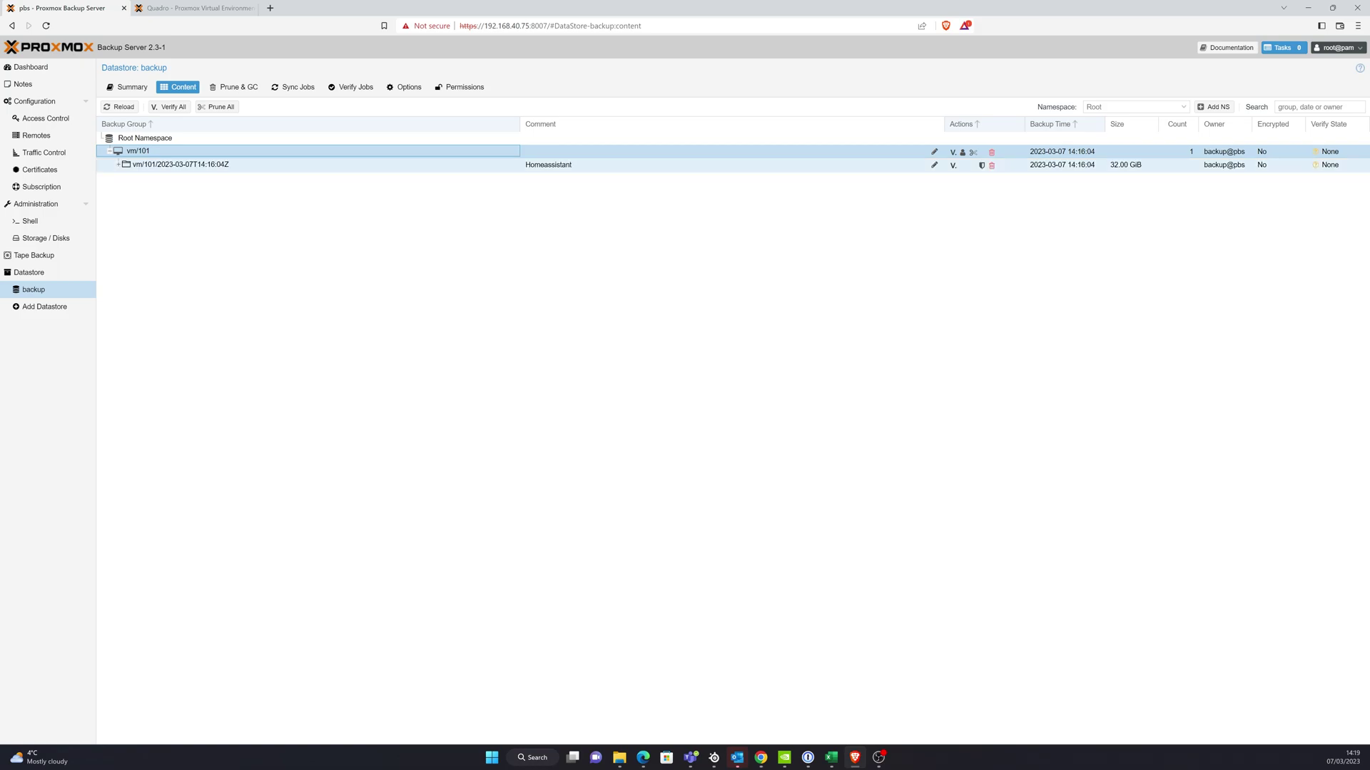
key(Down)
key(Right)
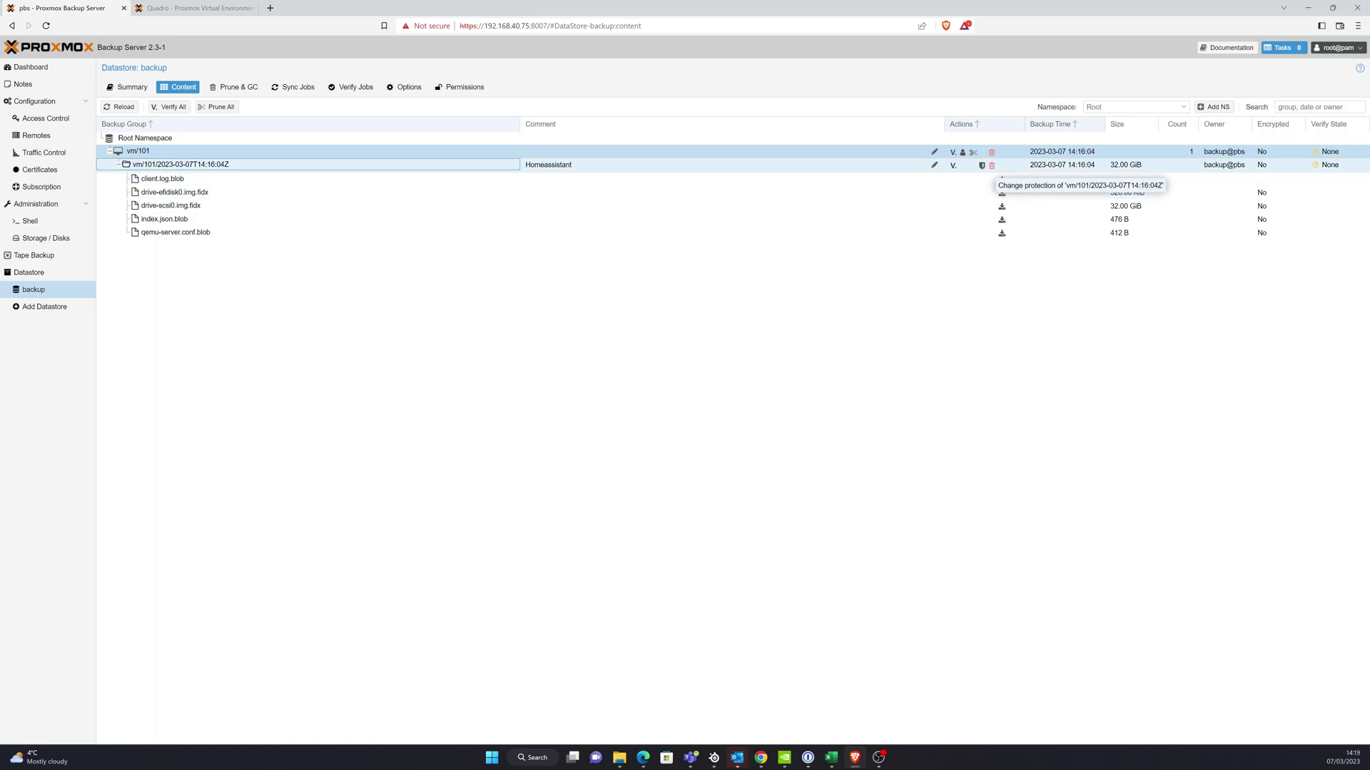
click(981, 166)
key(space)
key(Return)
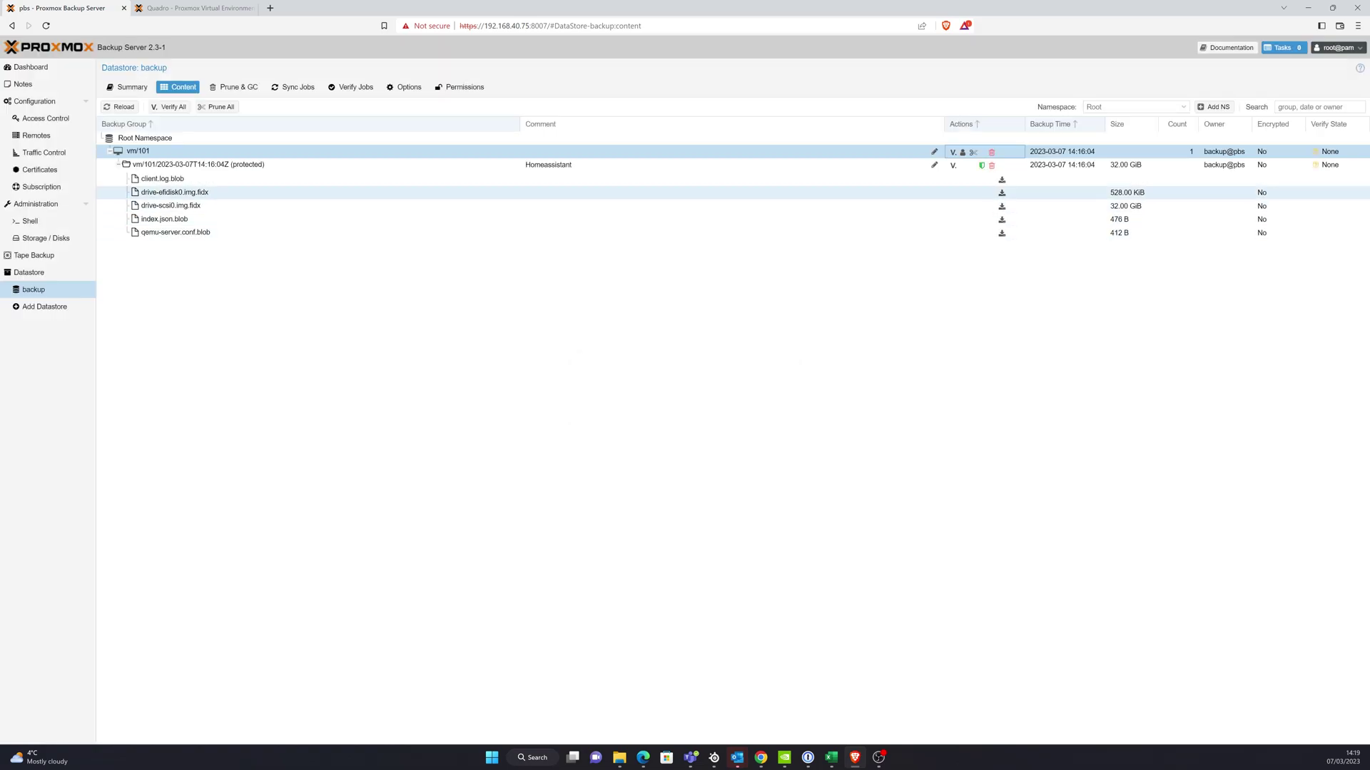
- Change the snapshot comment to 'Homeassistant First Backup'
click(934, 165)
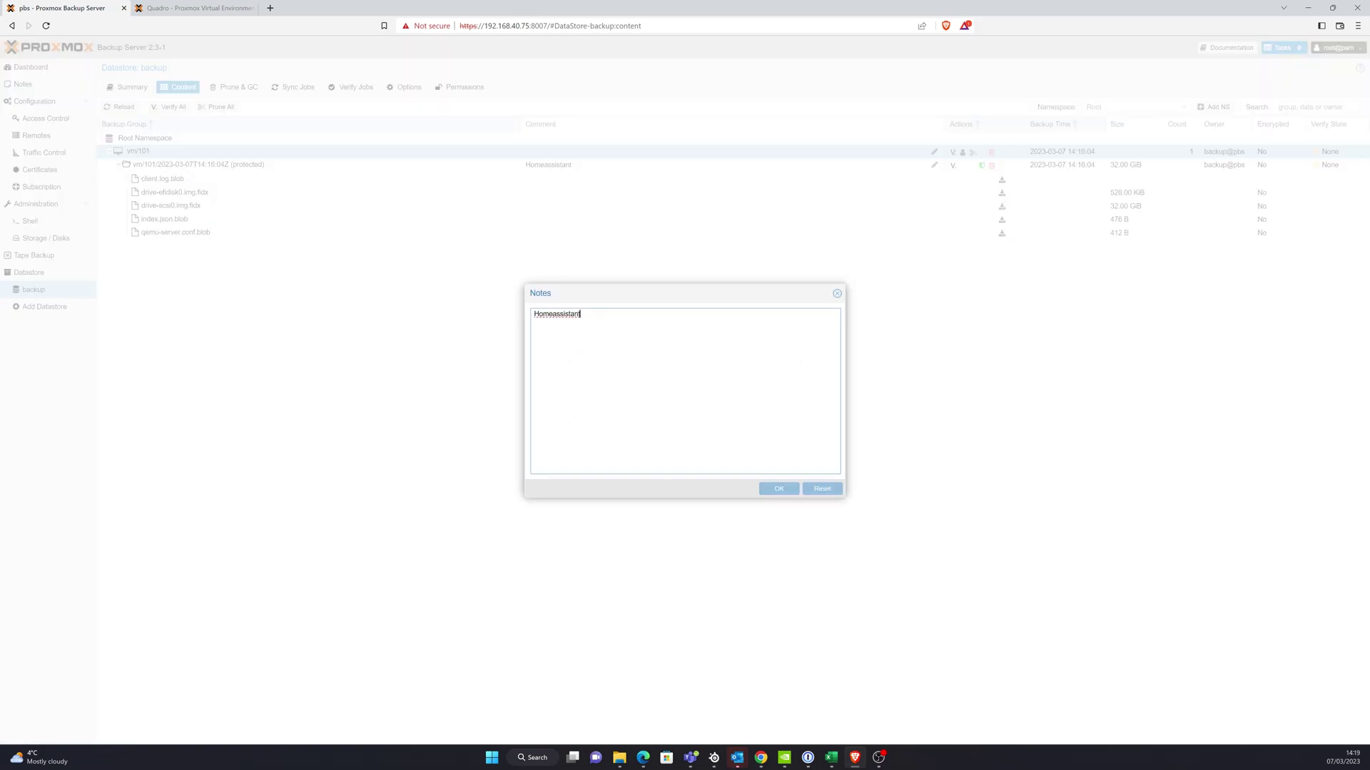
text(First Backup)
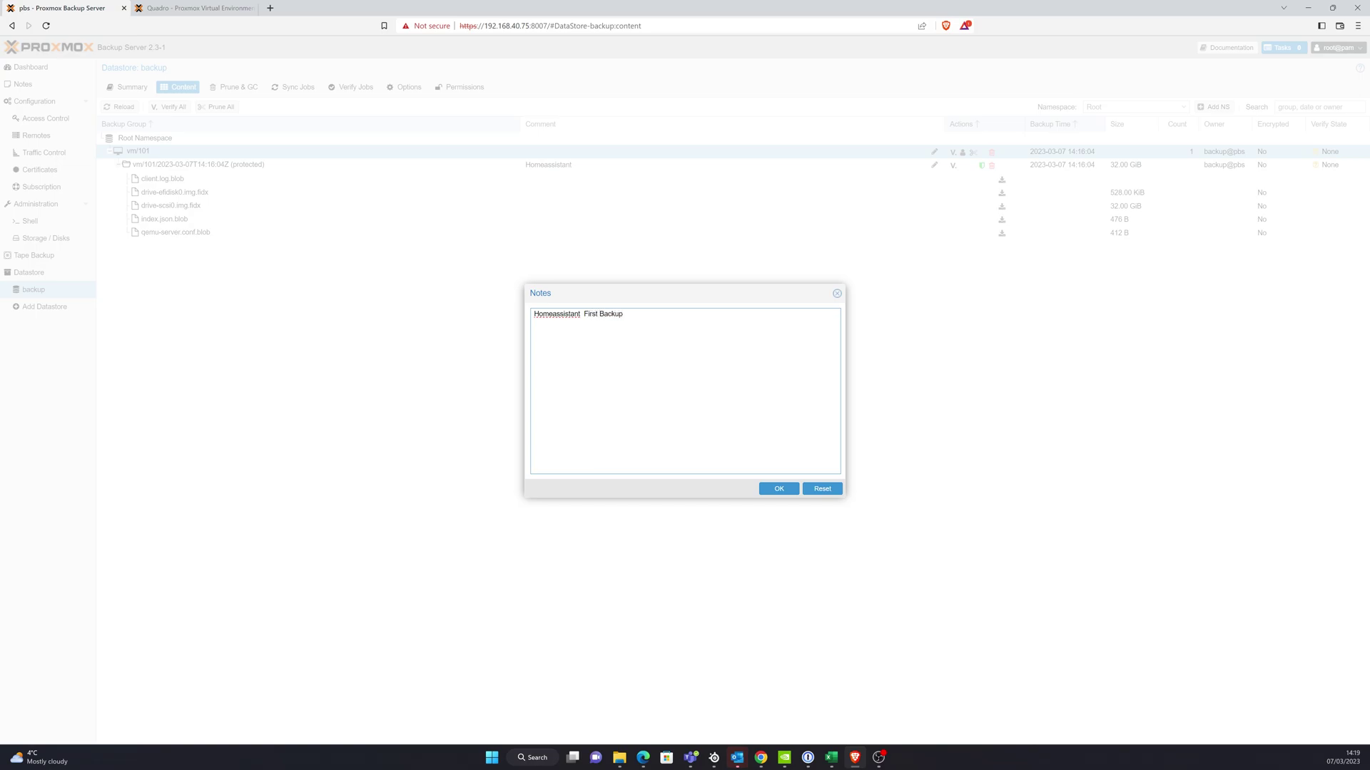
click(779, 489)
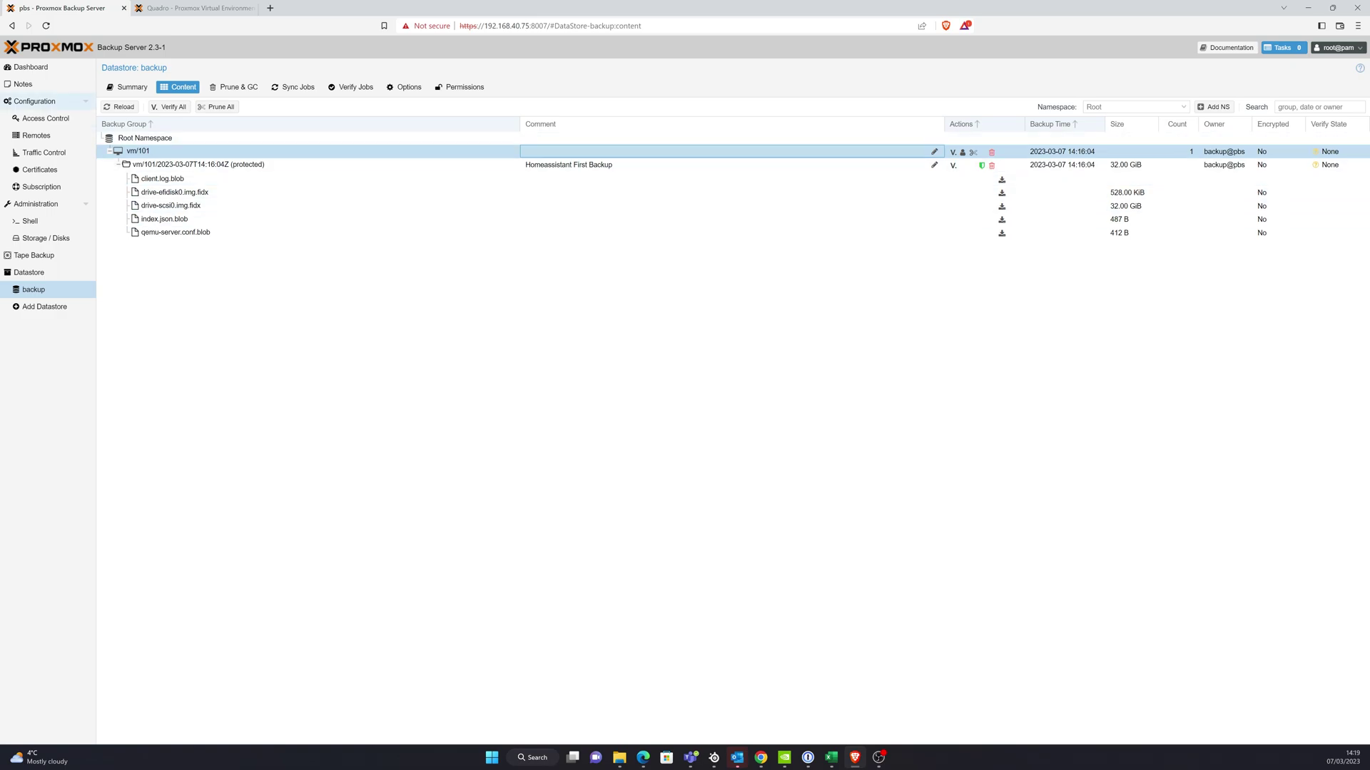
- Close the finished backup log and go to the Datacenter's scheduled backup jobs
click(196, 8)
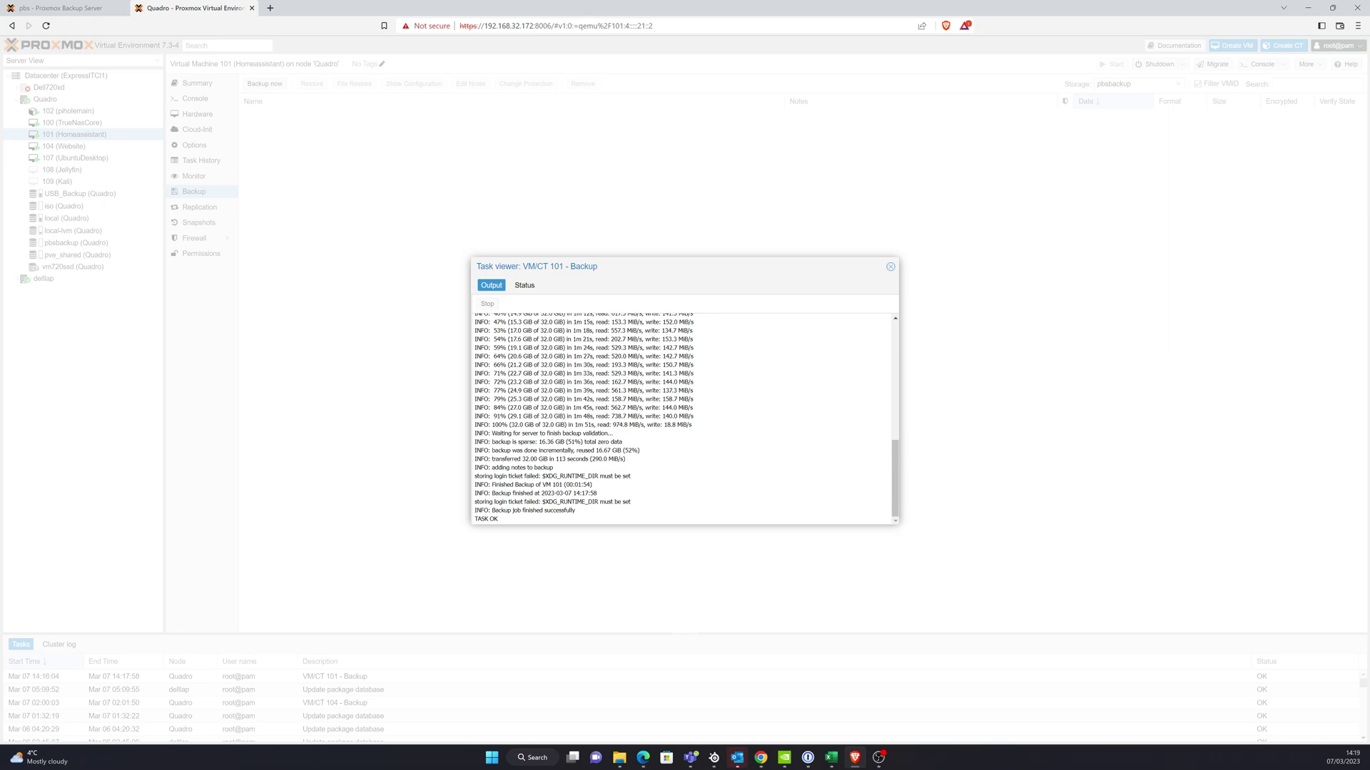
click(891, 267)
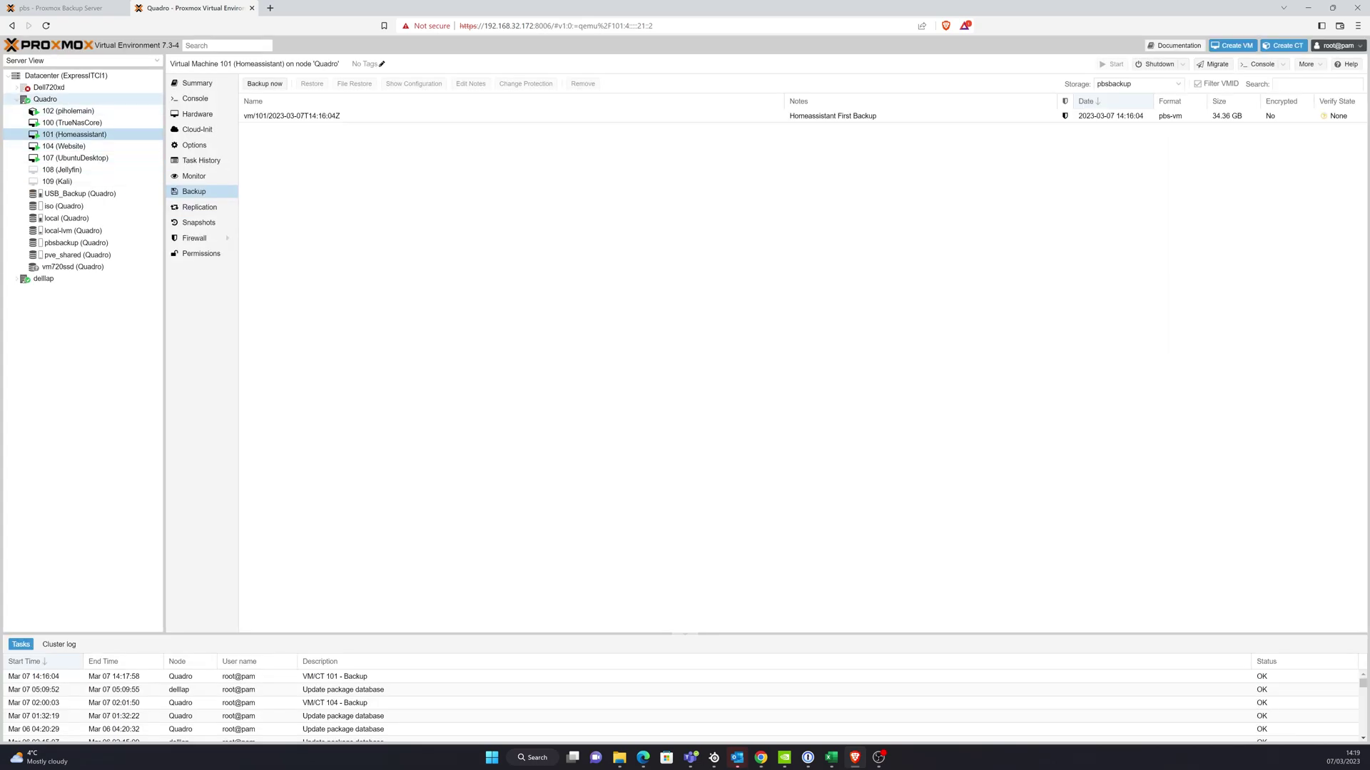
click(45, 99)
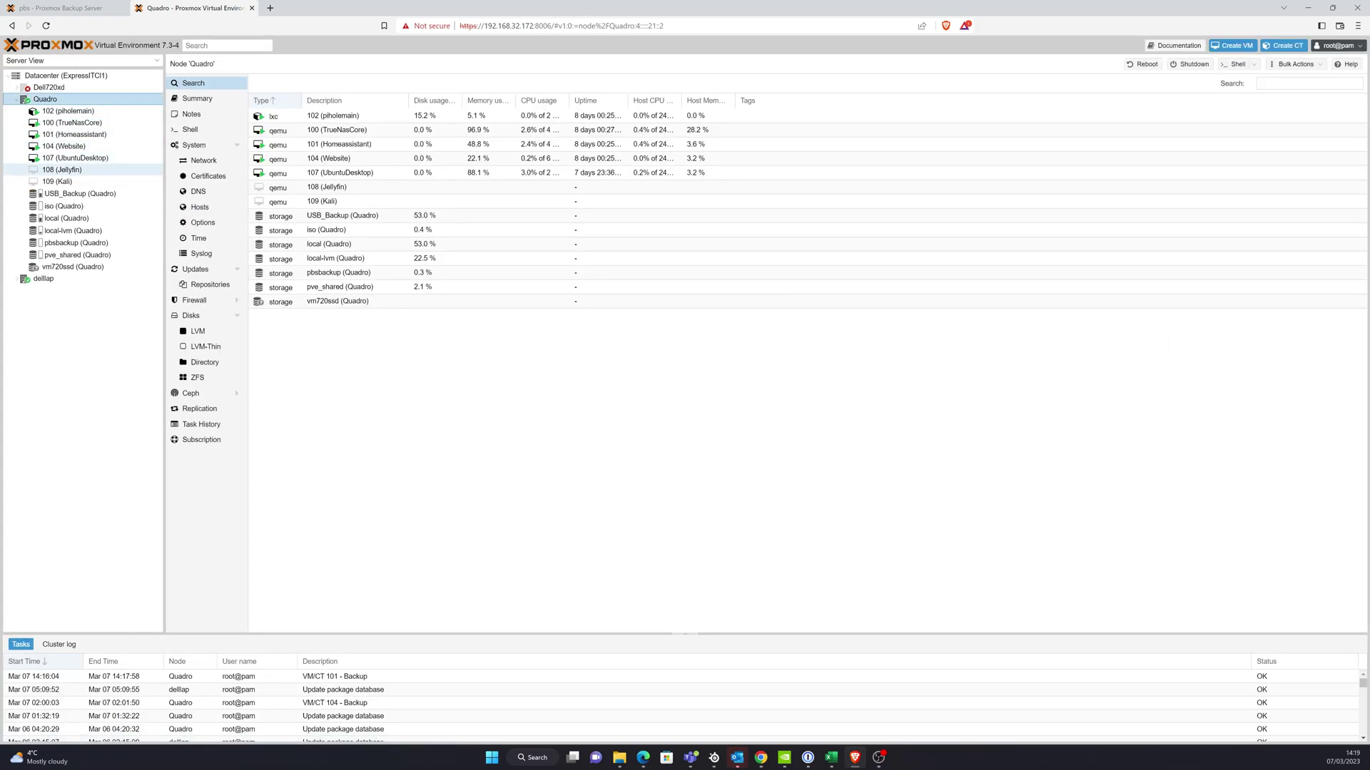
click(66, 75)
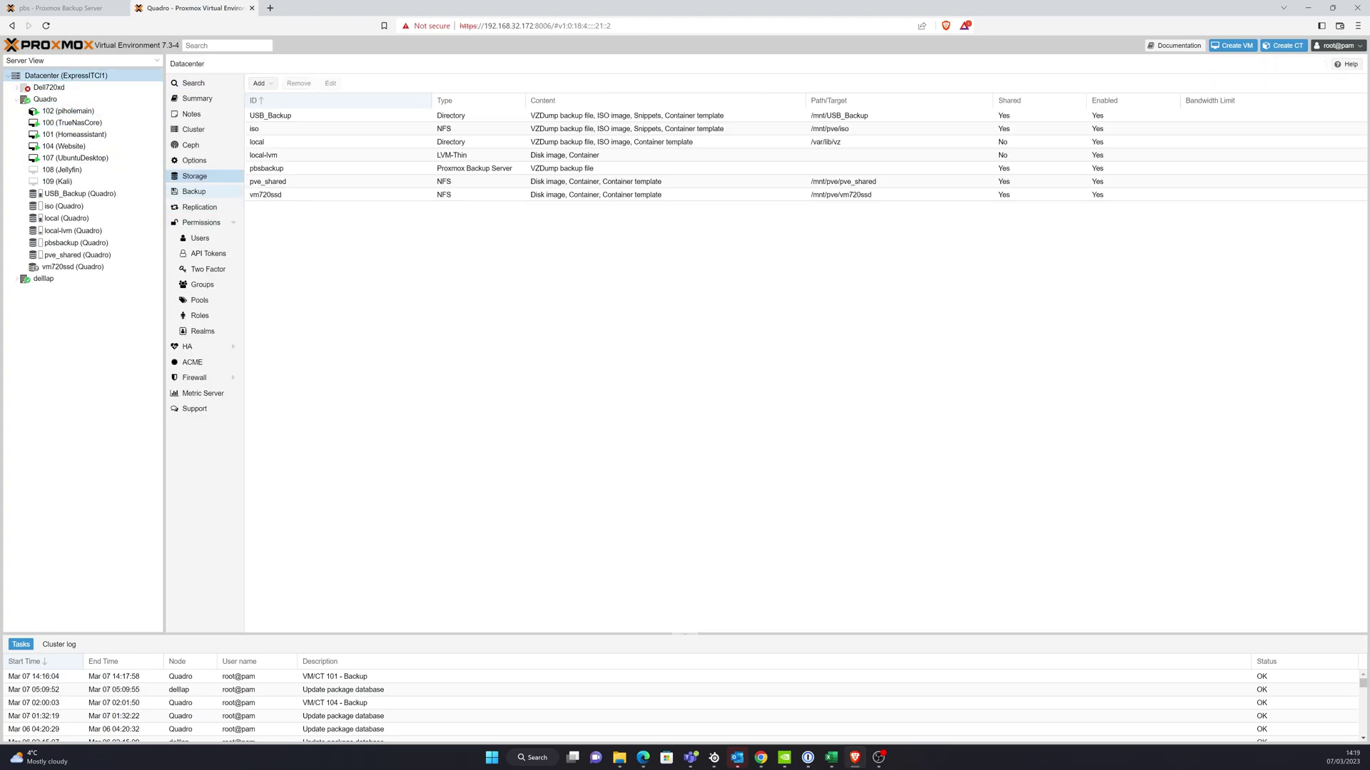
click(194, 191)
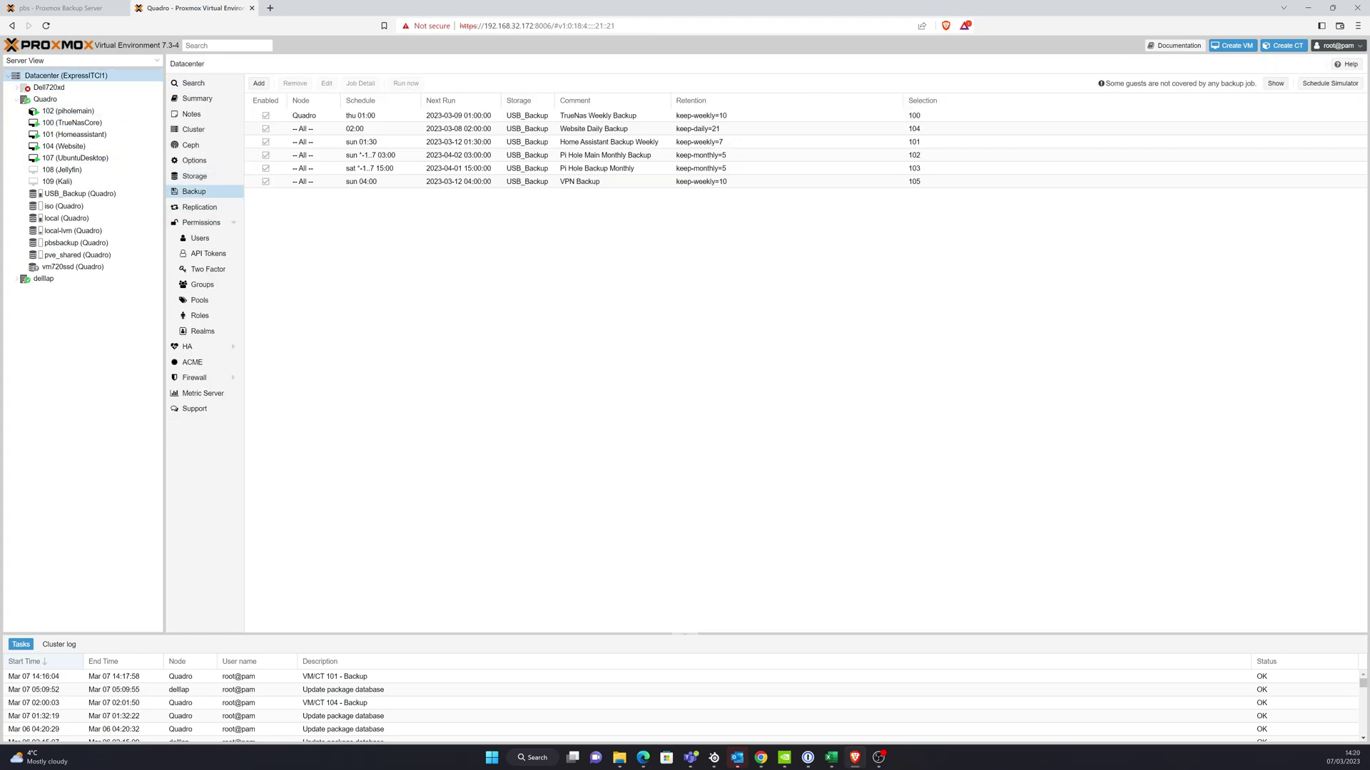
- Set the TrueNas Weekly Backup job's storage to pbsbackup
click(528, 114)
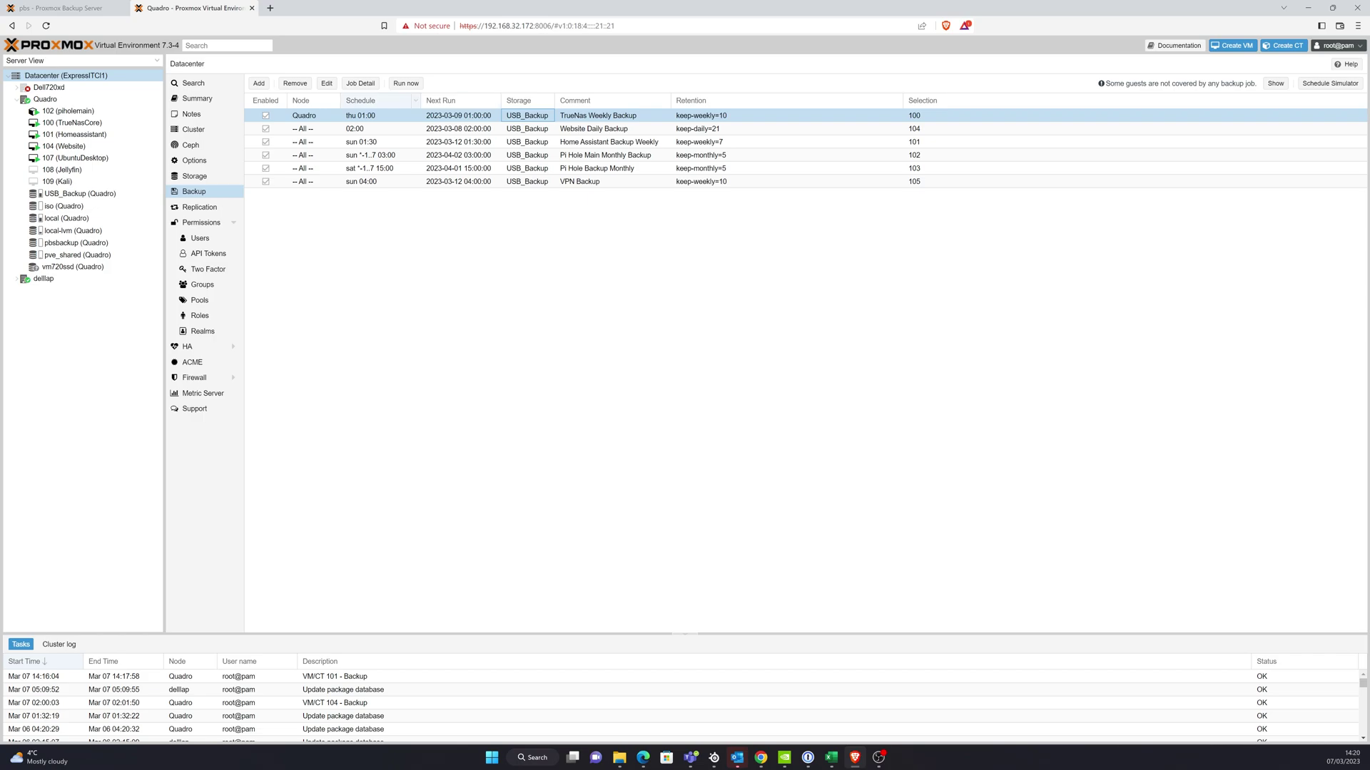
click(327, 83)
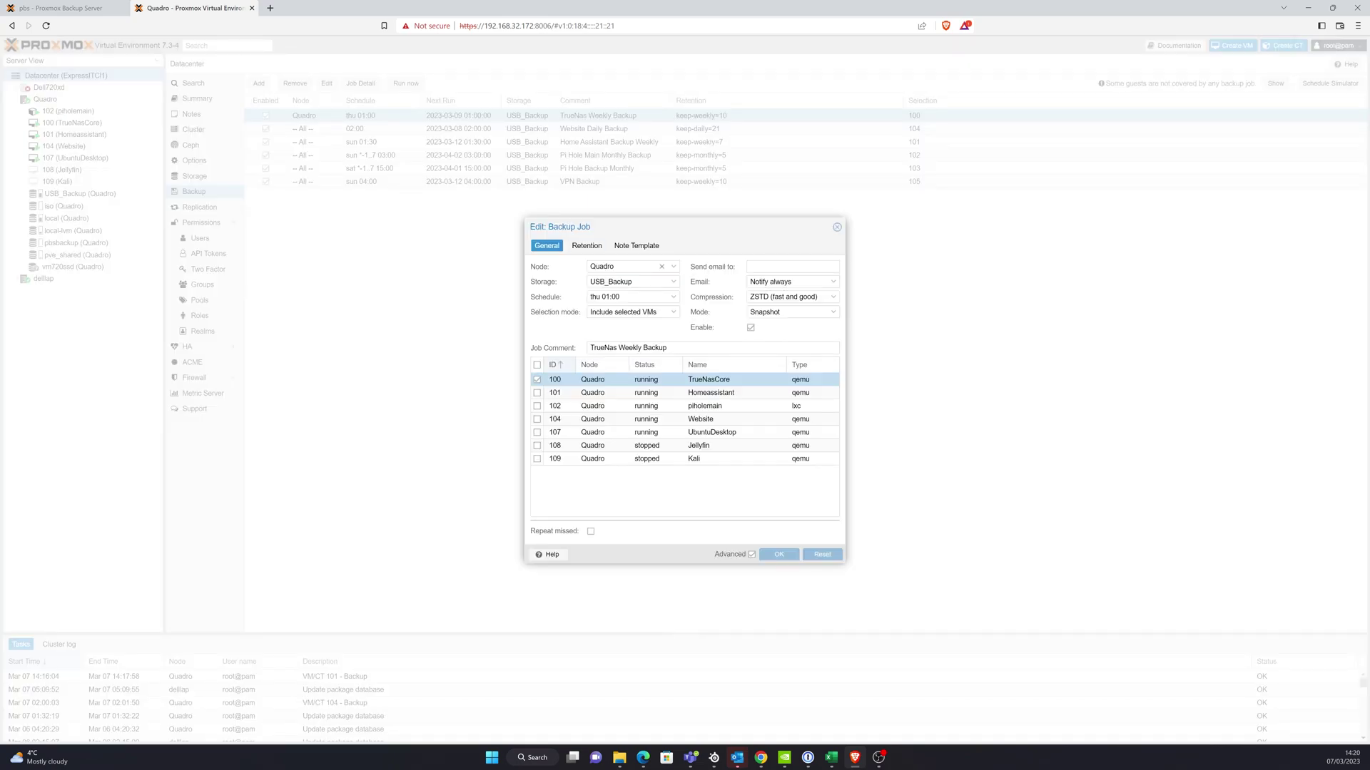
click(632, 282)
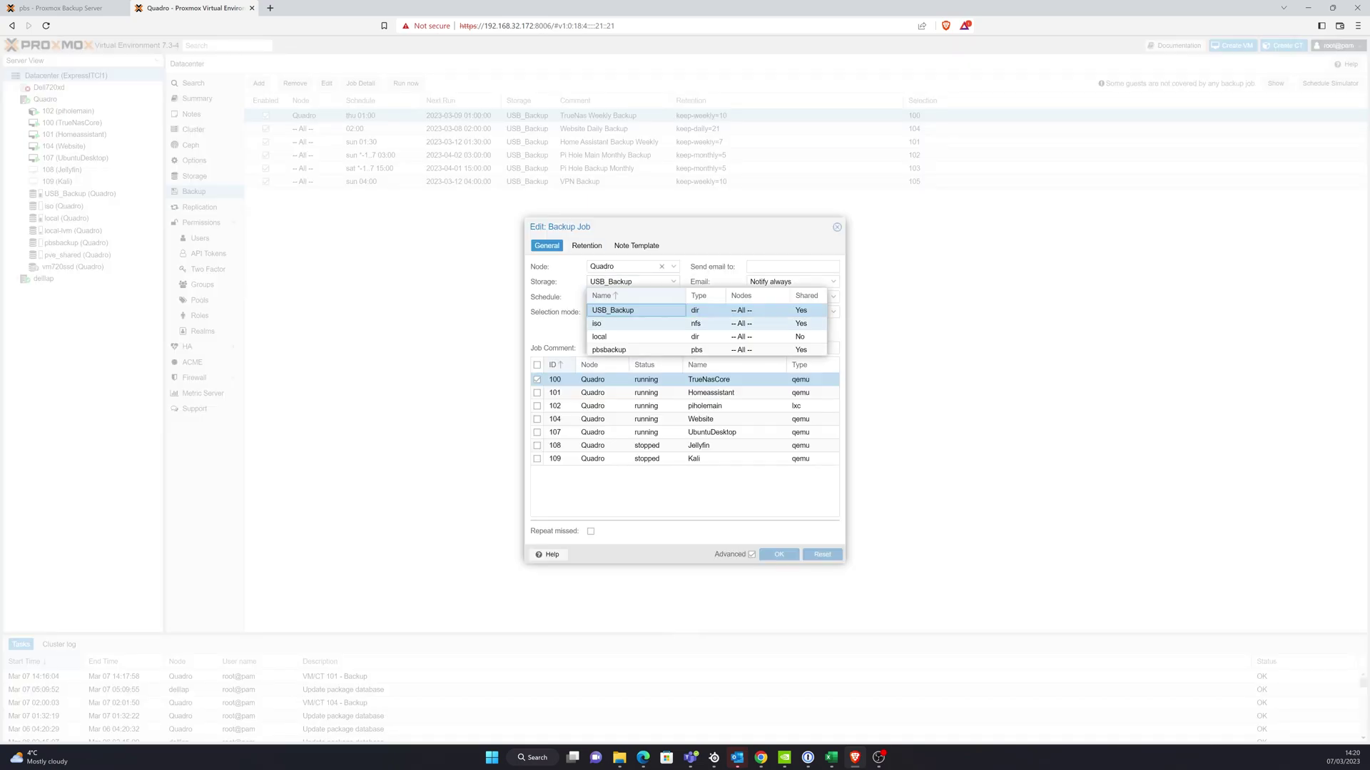
click(629, 350)
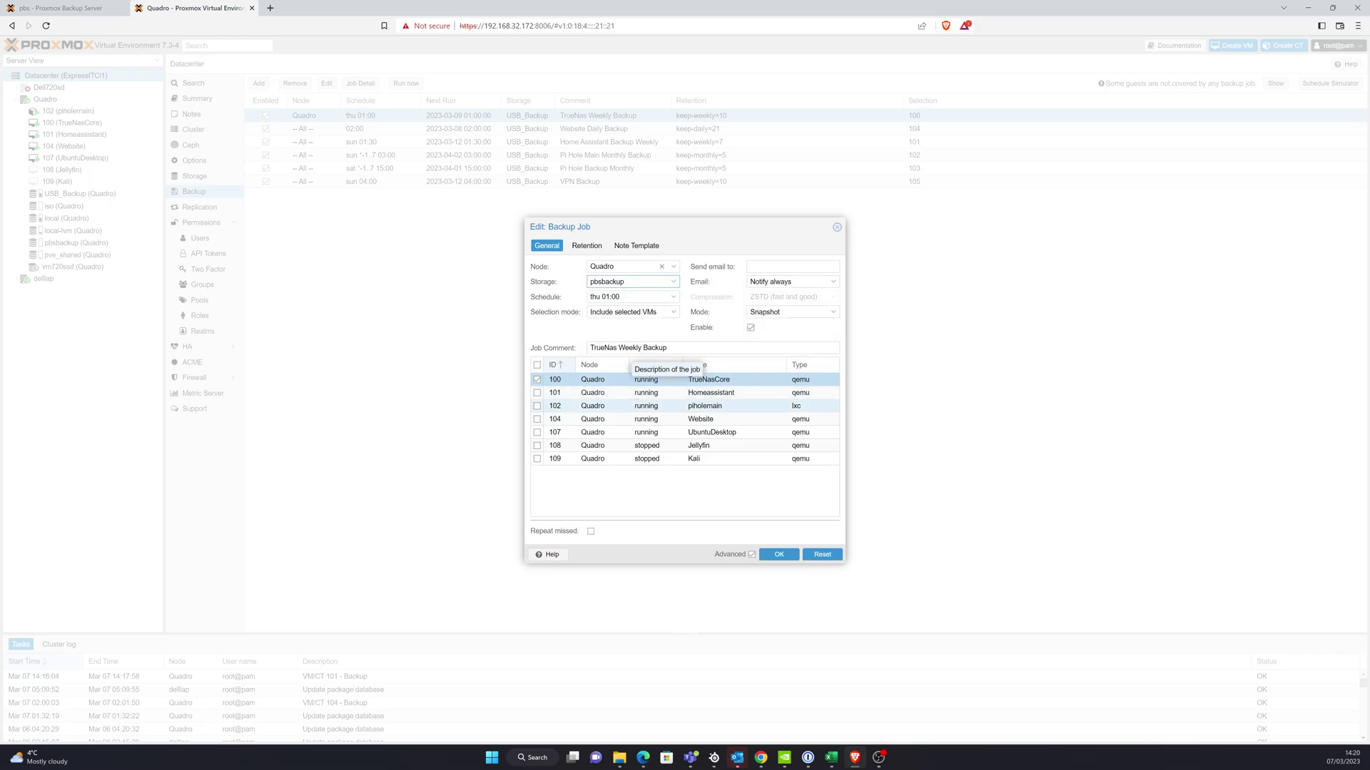
click(779, 554)
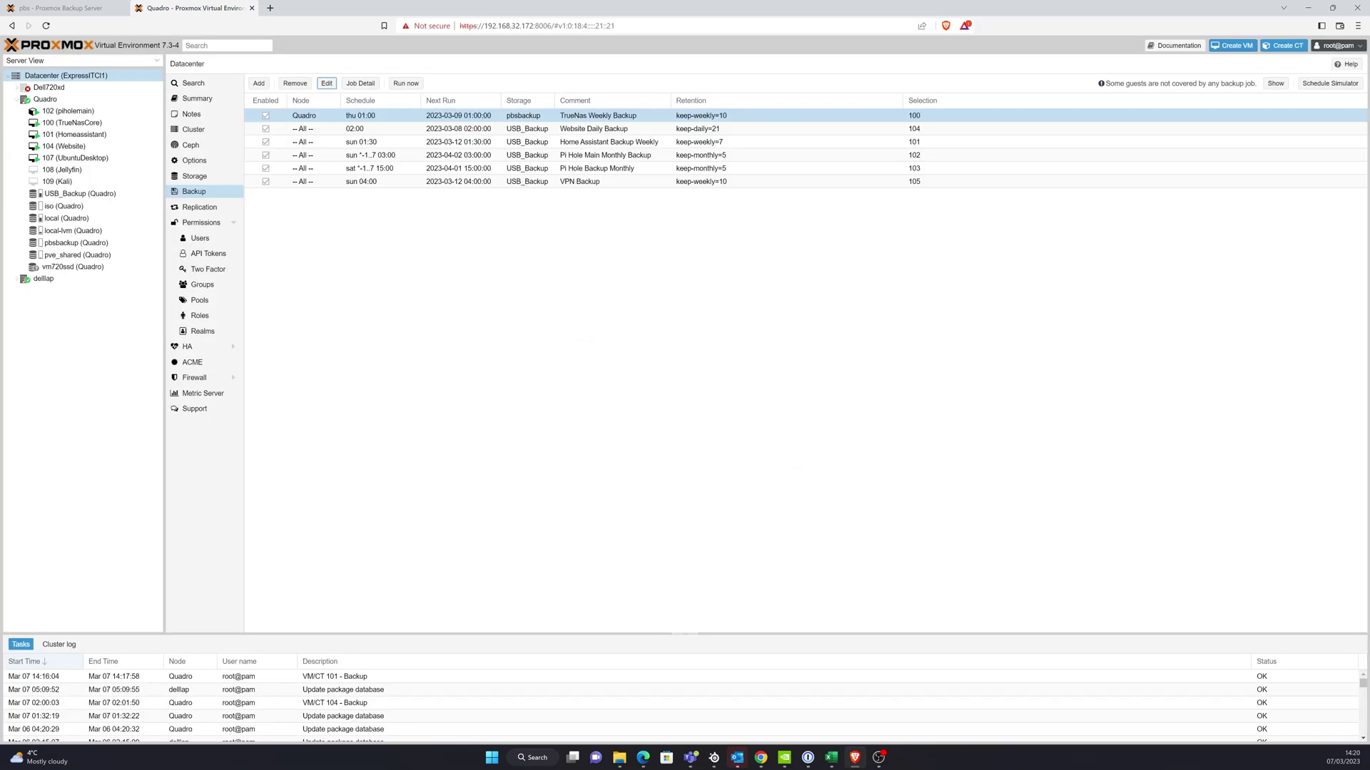
- Set the Website Daily Backup job's storage to pbsbackup
click(528, 128)
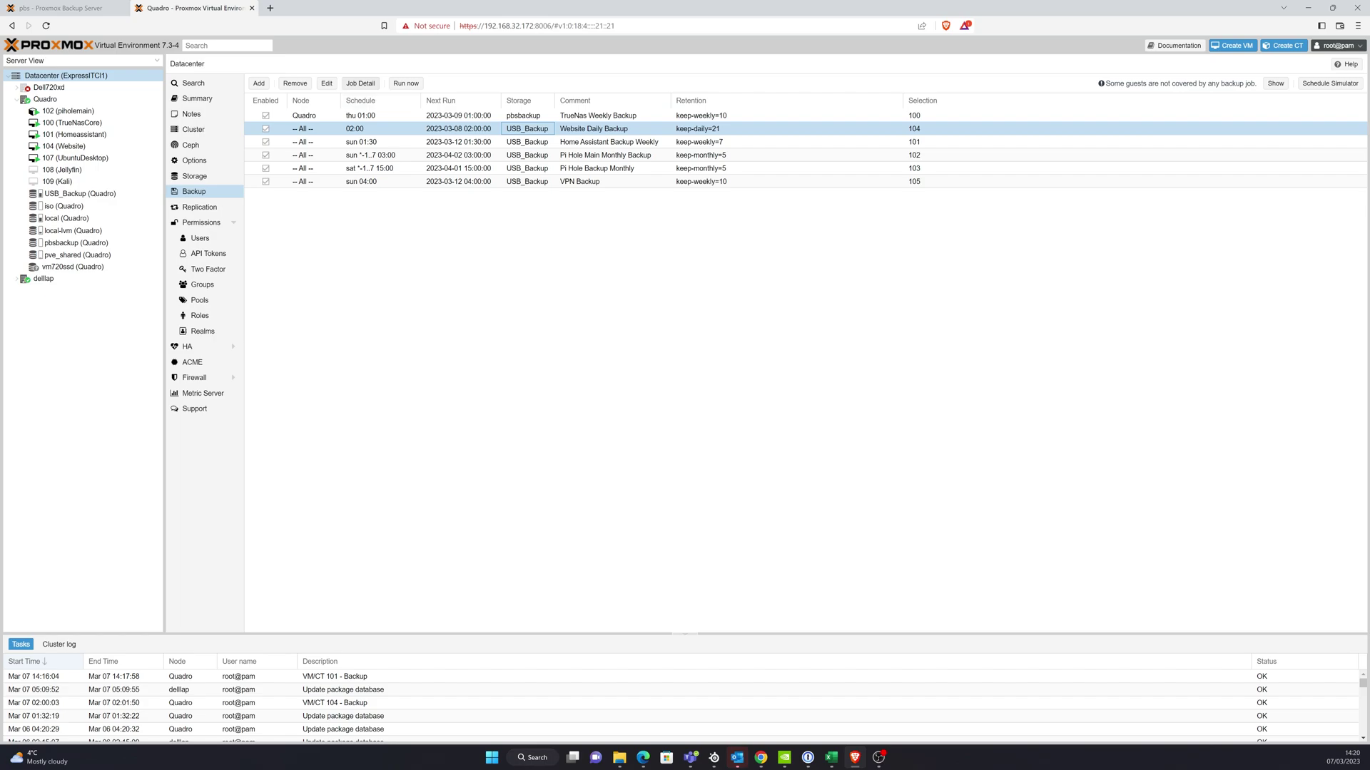
click(327, 83)
click(632, 282)
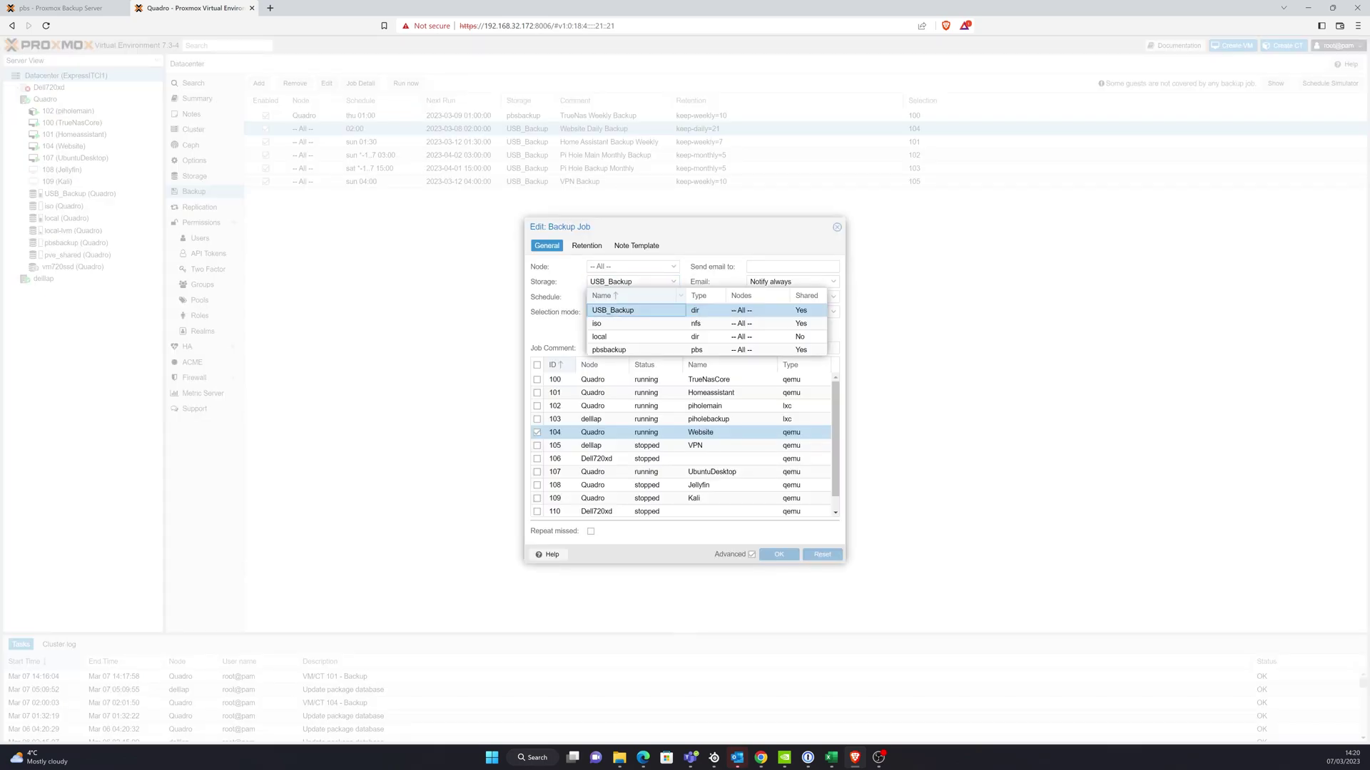
click(614, 349)
key(Return)
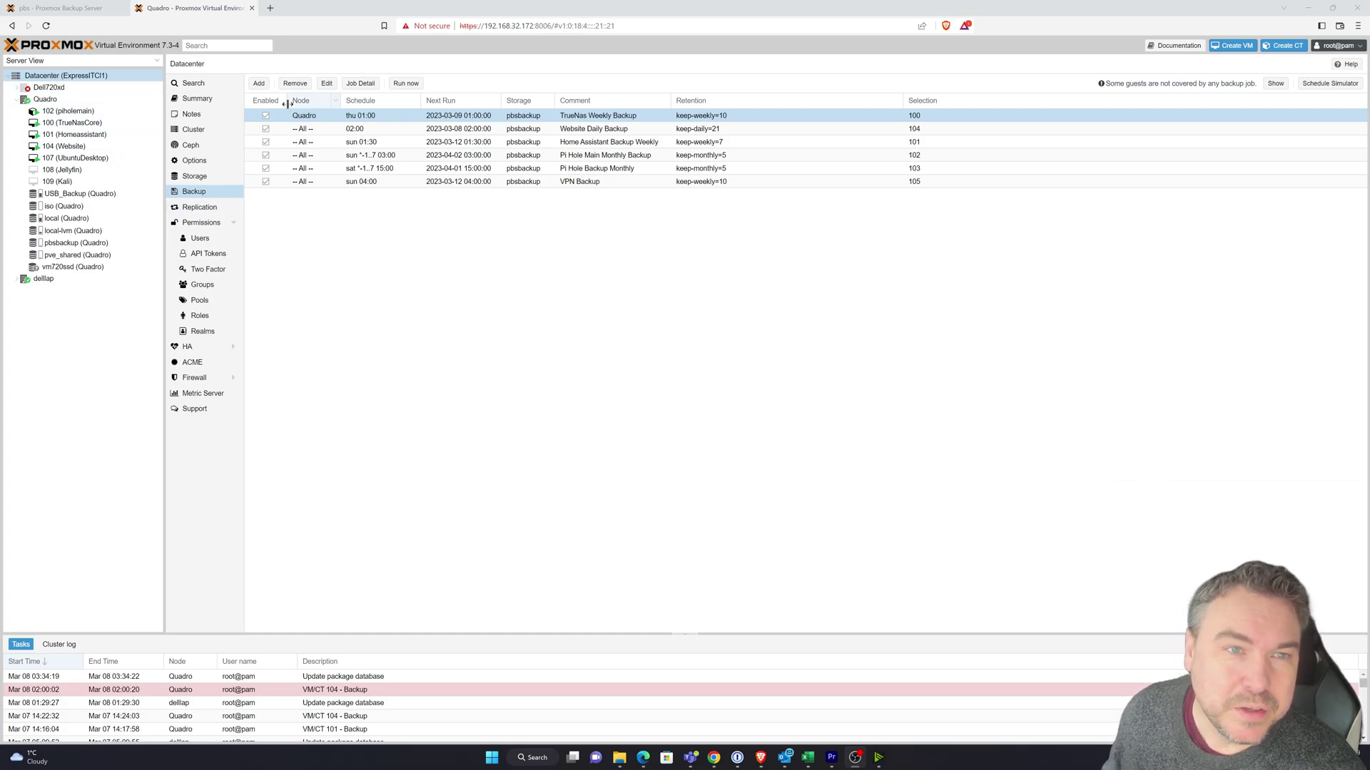
- Create a backup job on pbsbackup scheduled first Saturday each month at 15:00
click(259, 83)
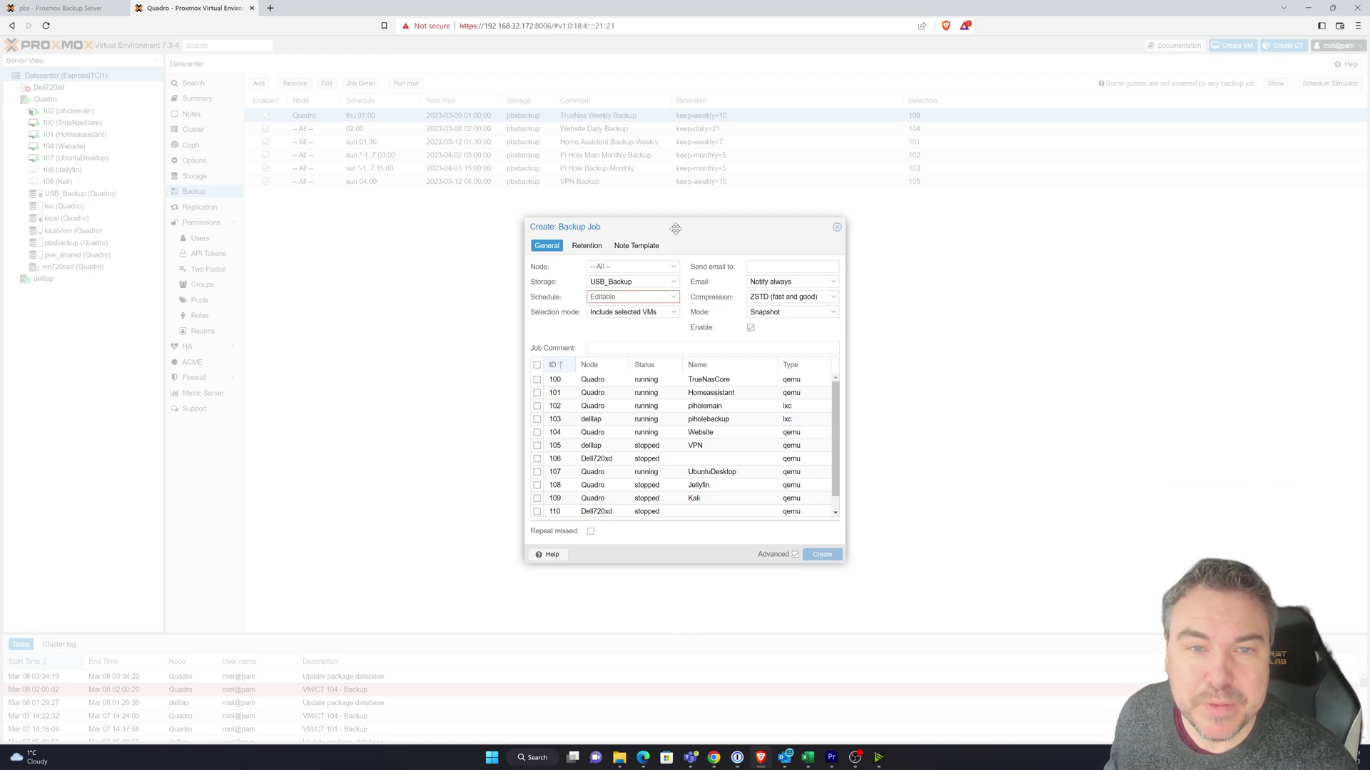
drag(672, 227, 622, 155)
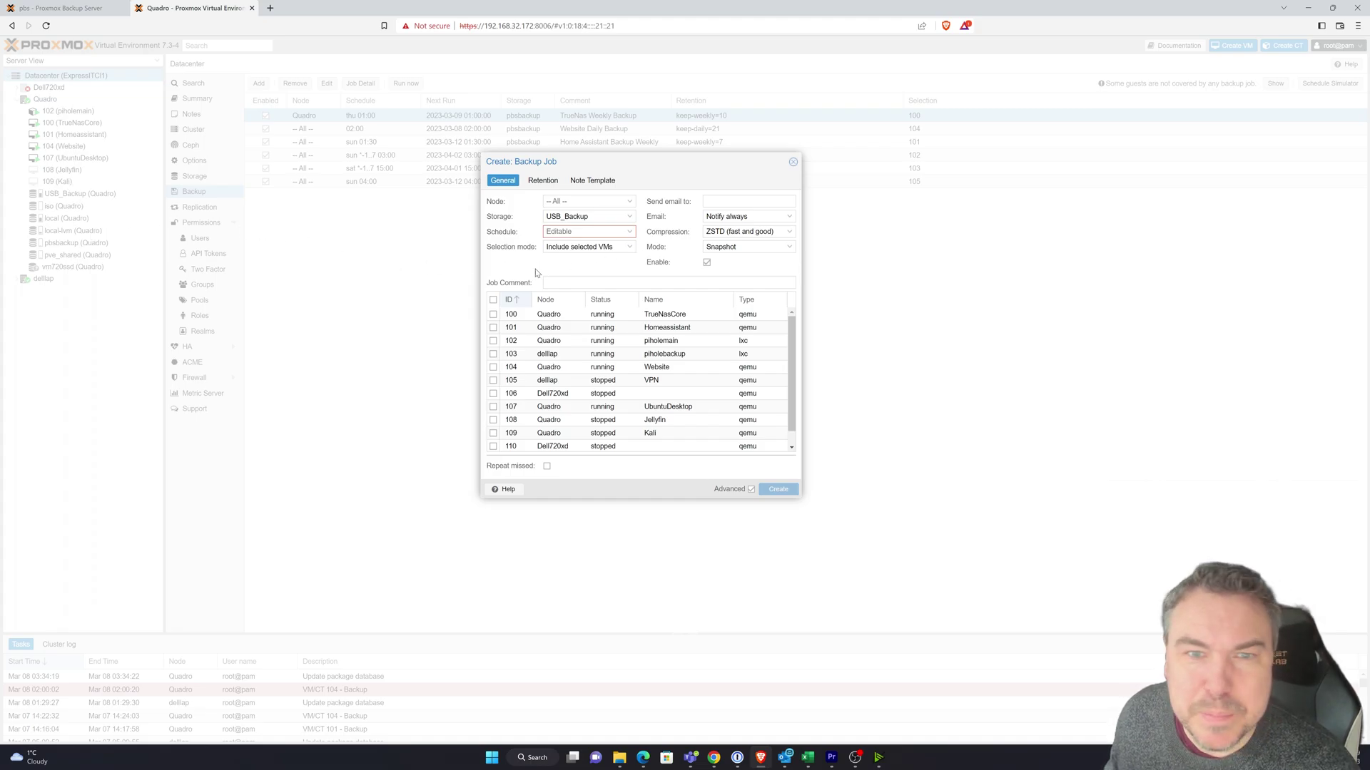
click(627, 218)
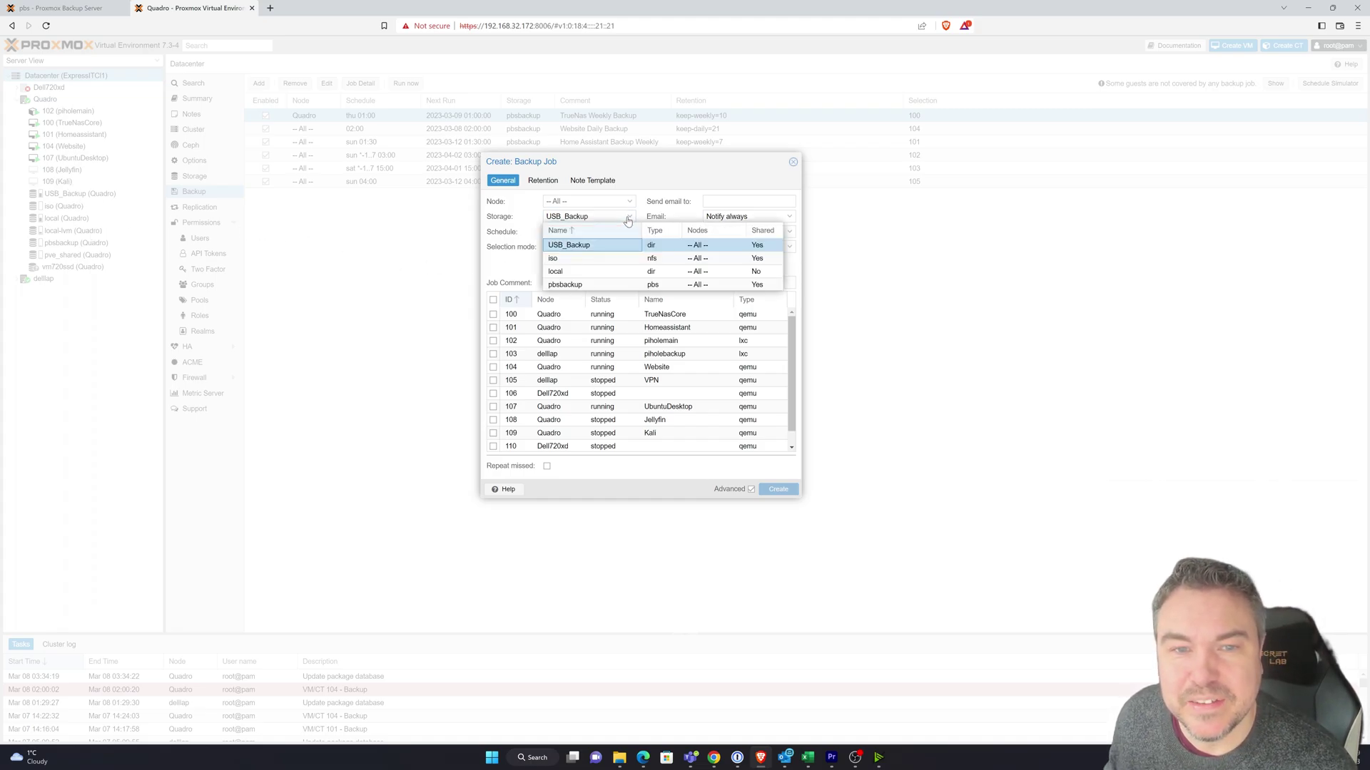
click(582, 286)
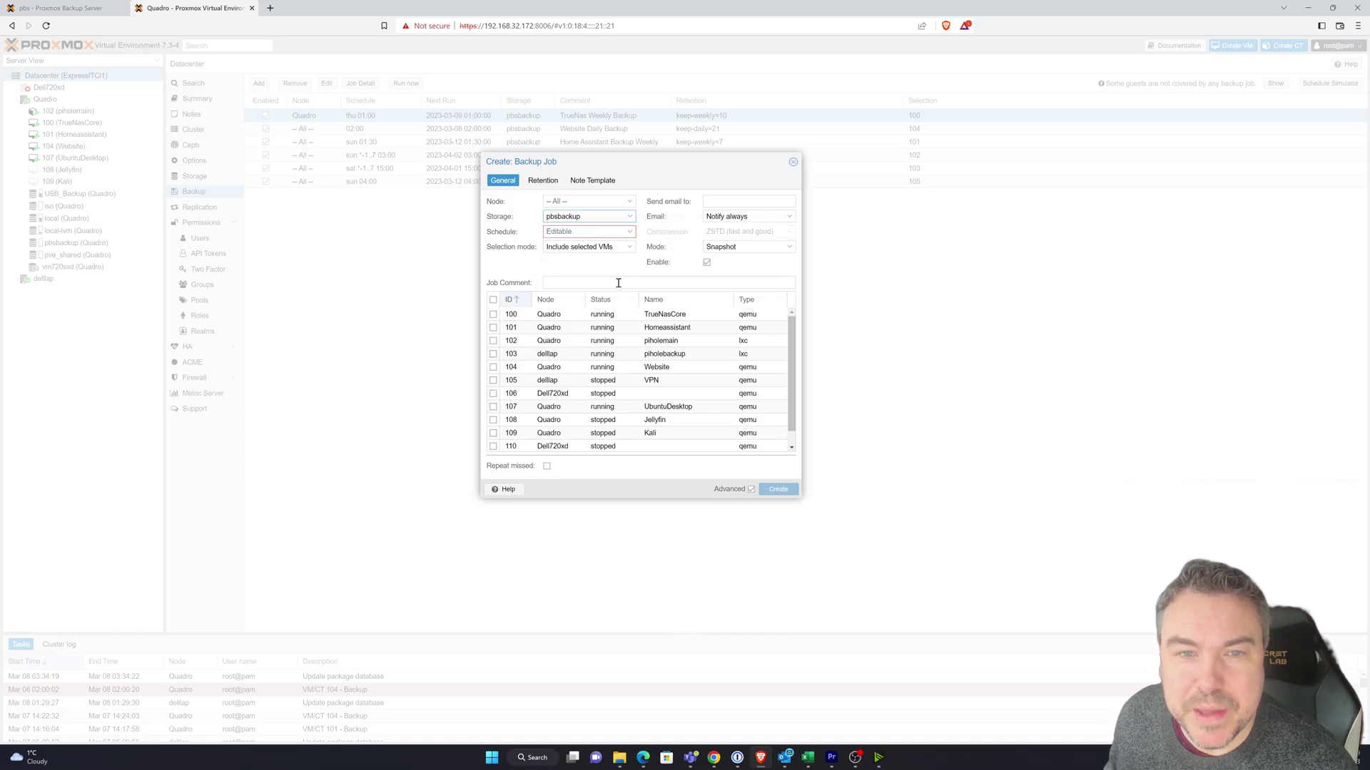
click(627, 234)
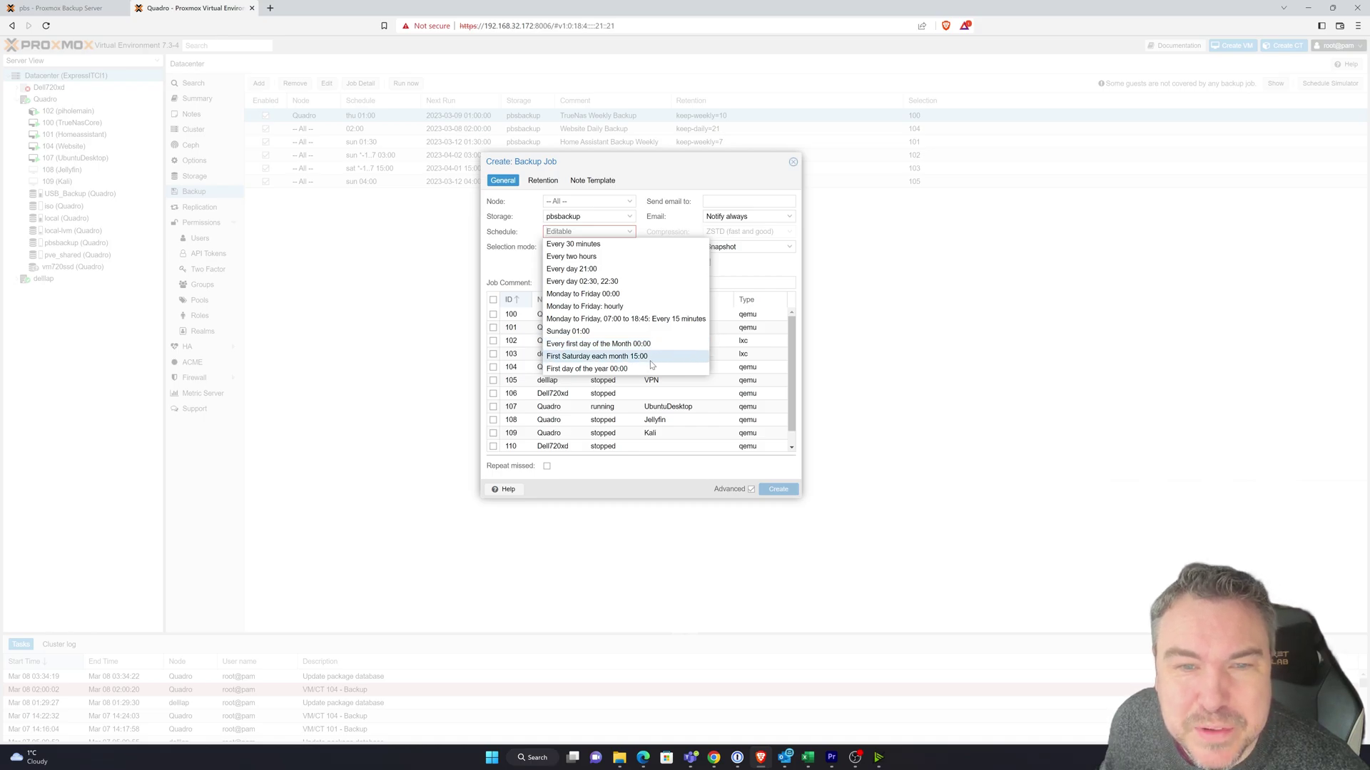
click(651, 357)
- Set the job's mode to Stop and include VM 109 Kali
click(608, 234)
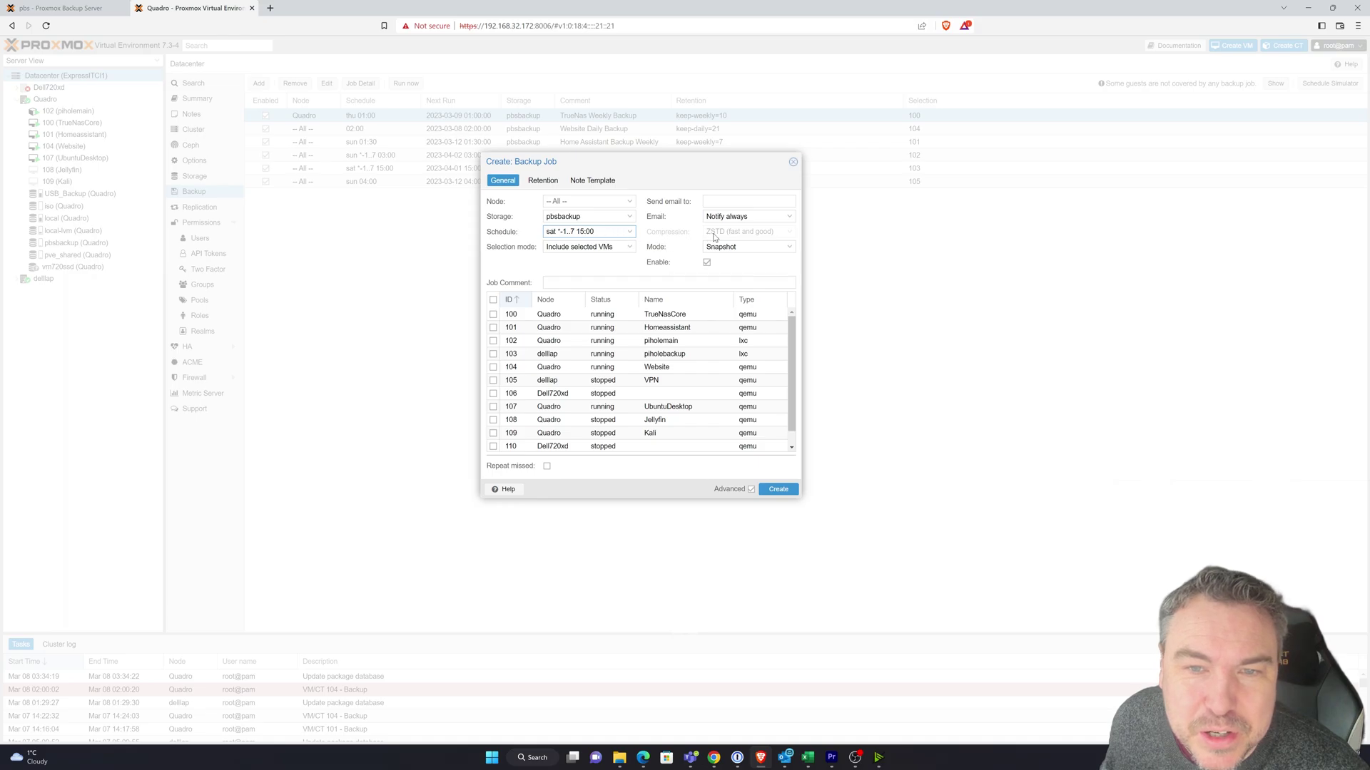
click(777, 247)
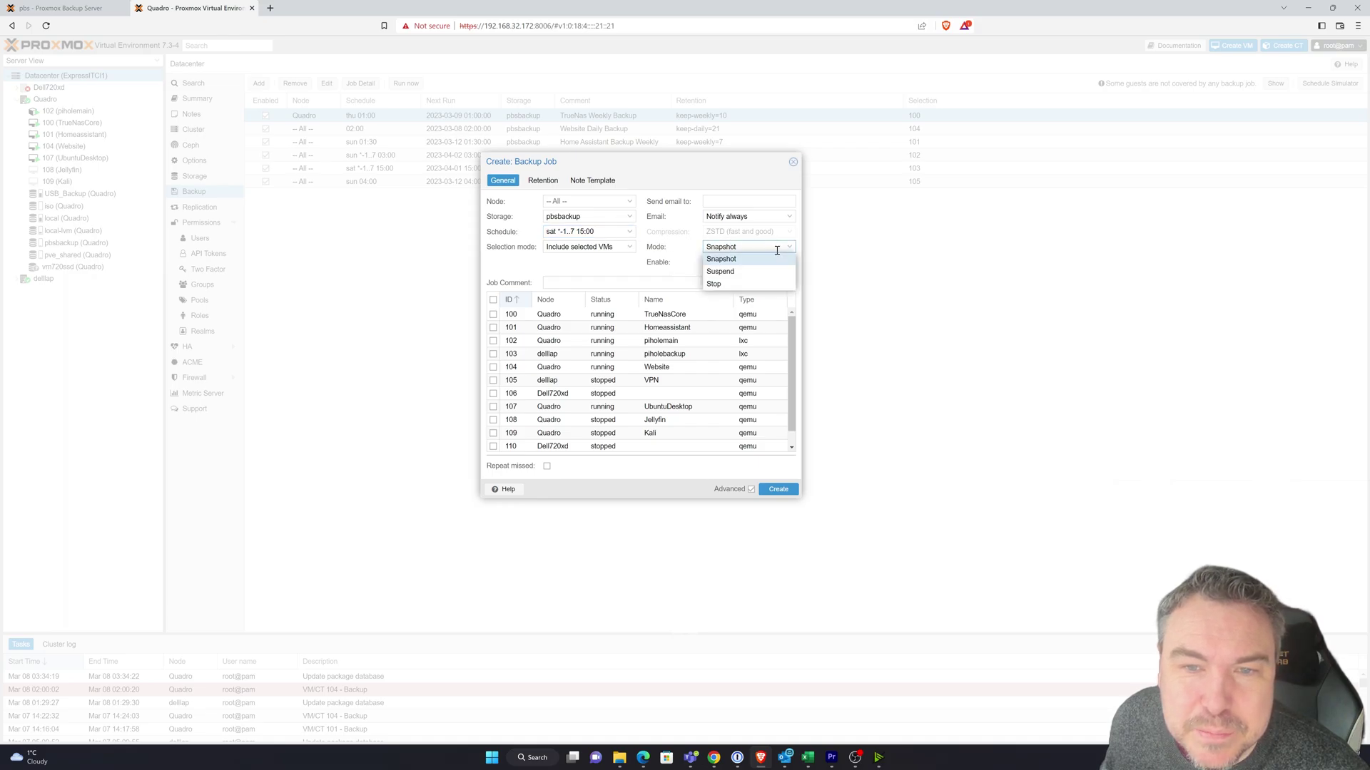
click(762, 283)
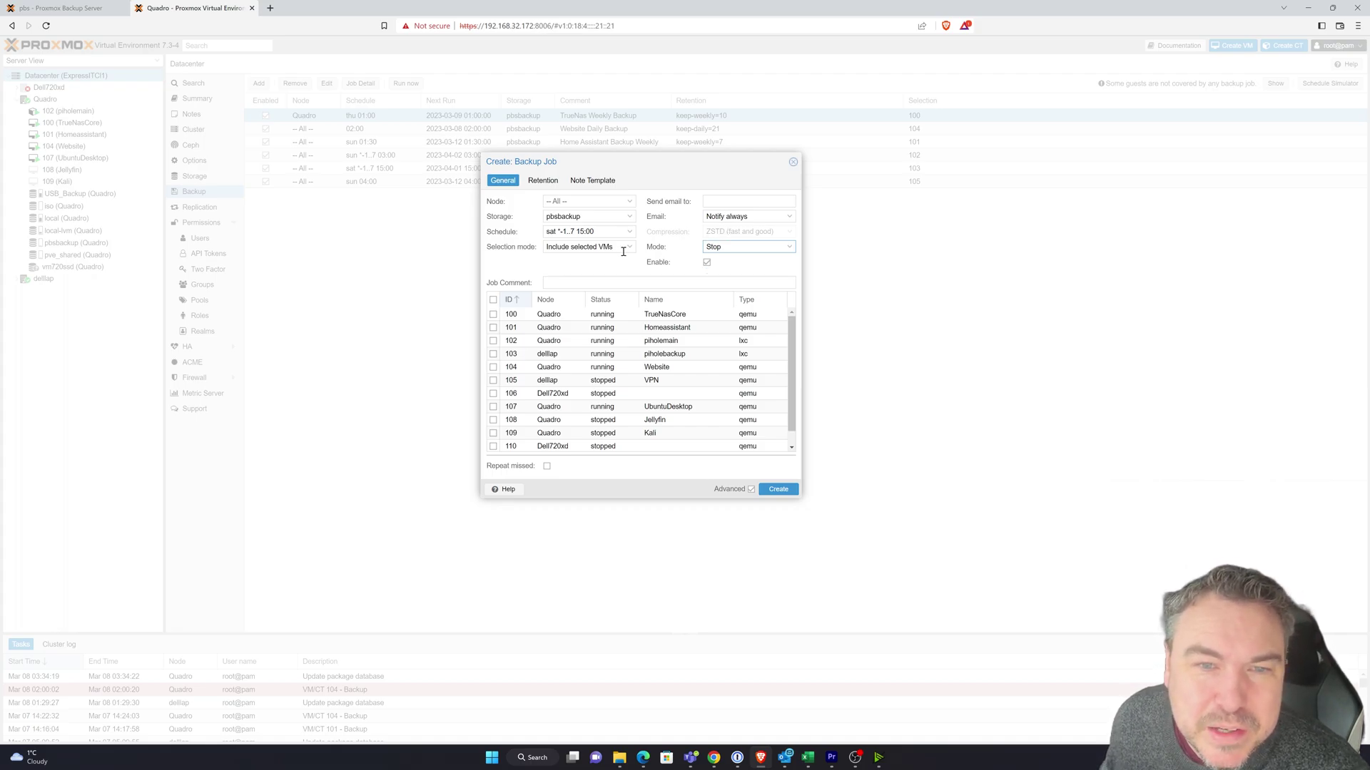
scroll(571, 339, down, 1)
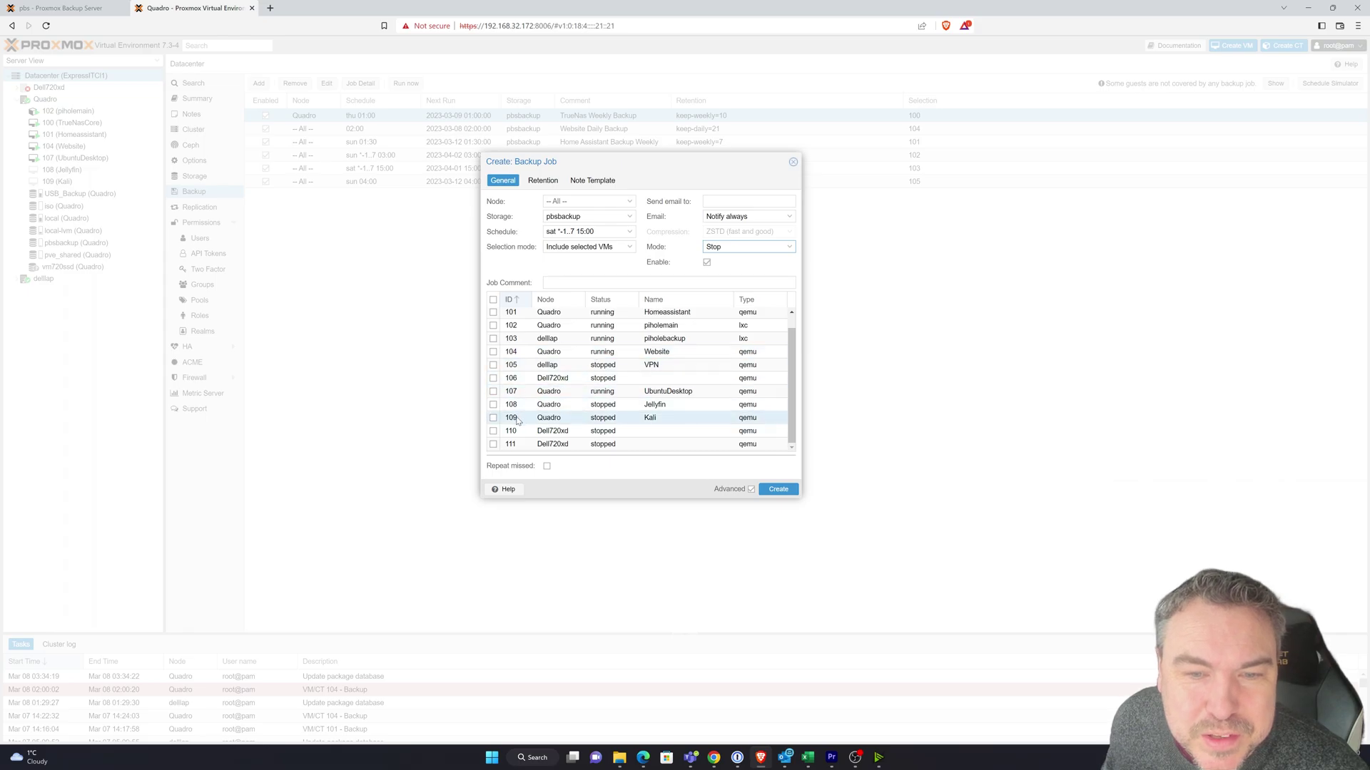
click(493, 419)
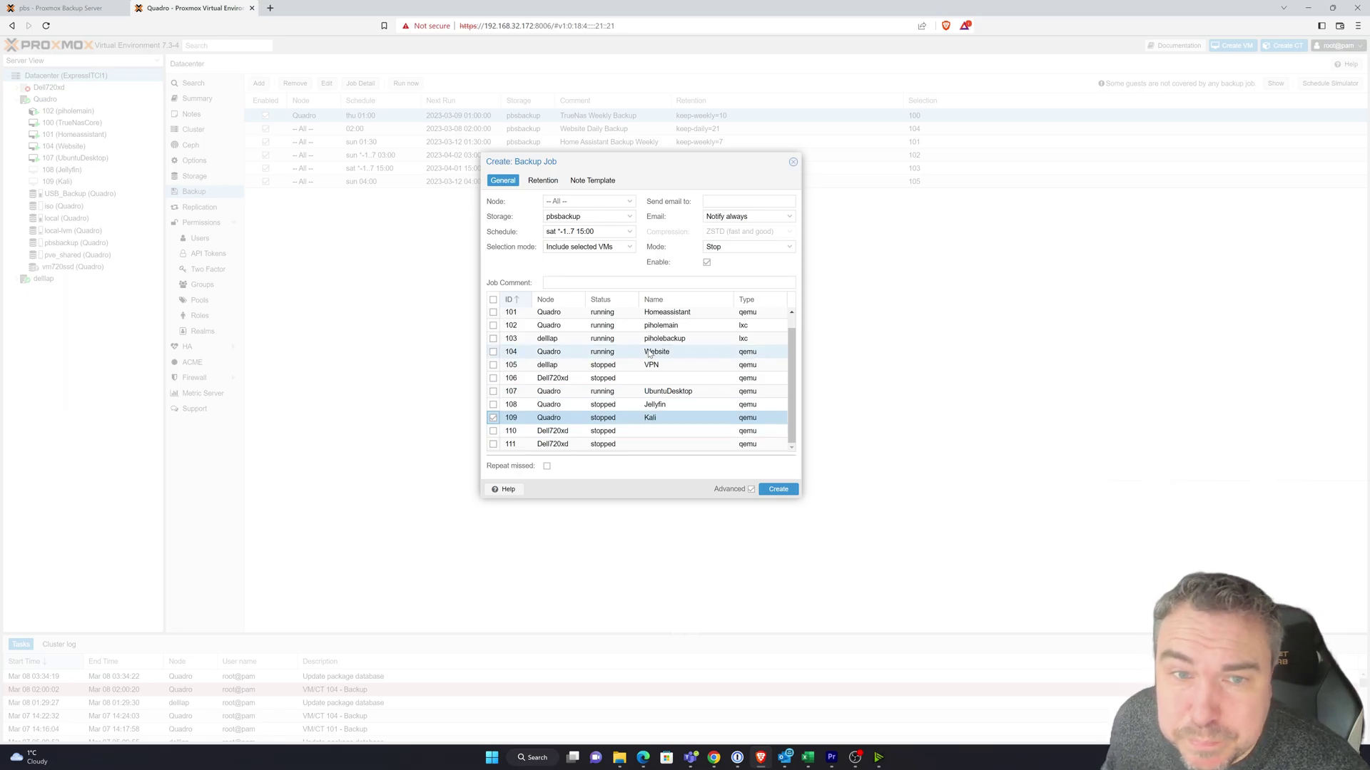
scroll(642, 346, up, 1)
click(541, 182)
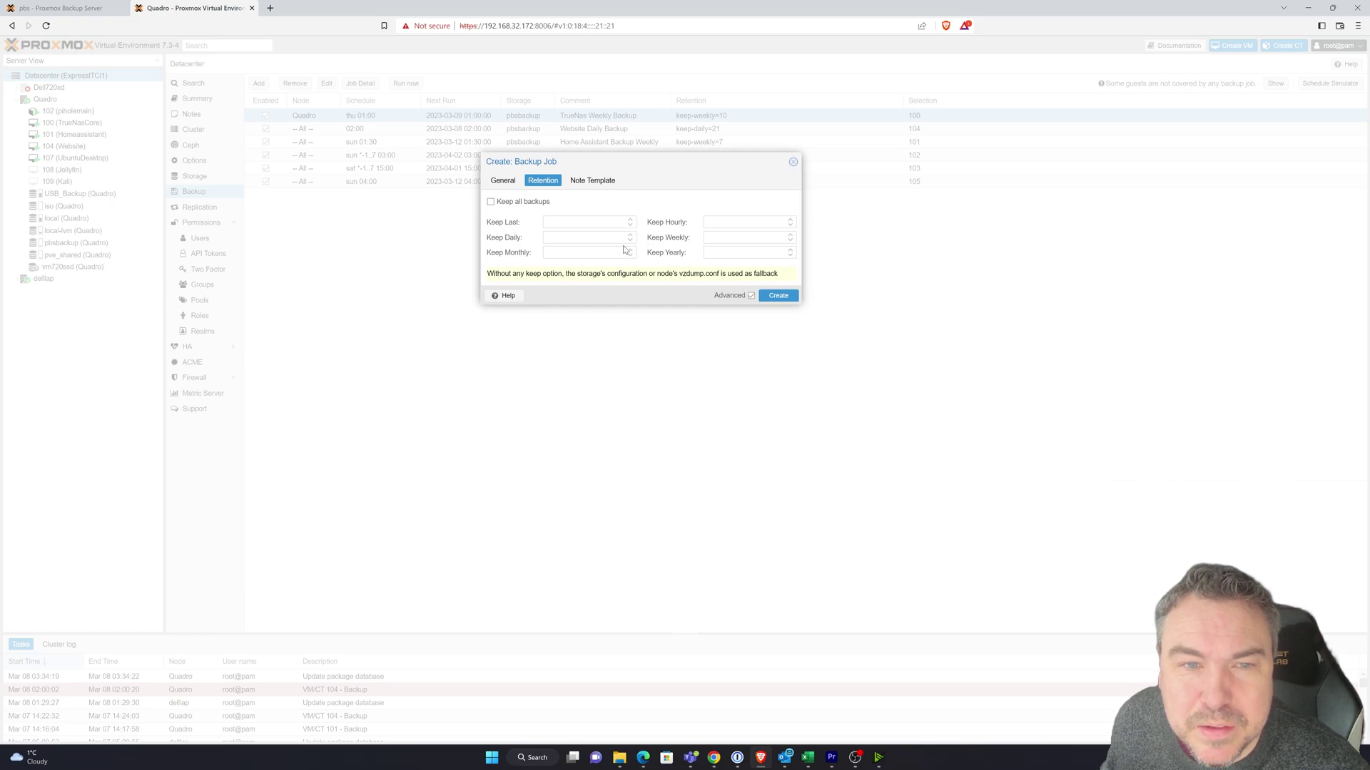
- Set Keep Monthly retention to 4 and check the job's note template
double_click(630, 251)
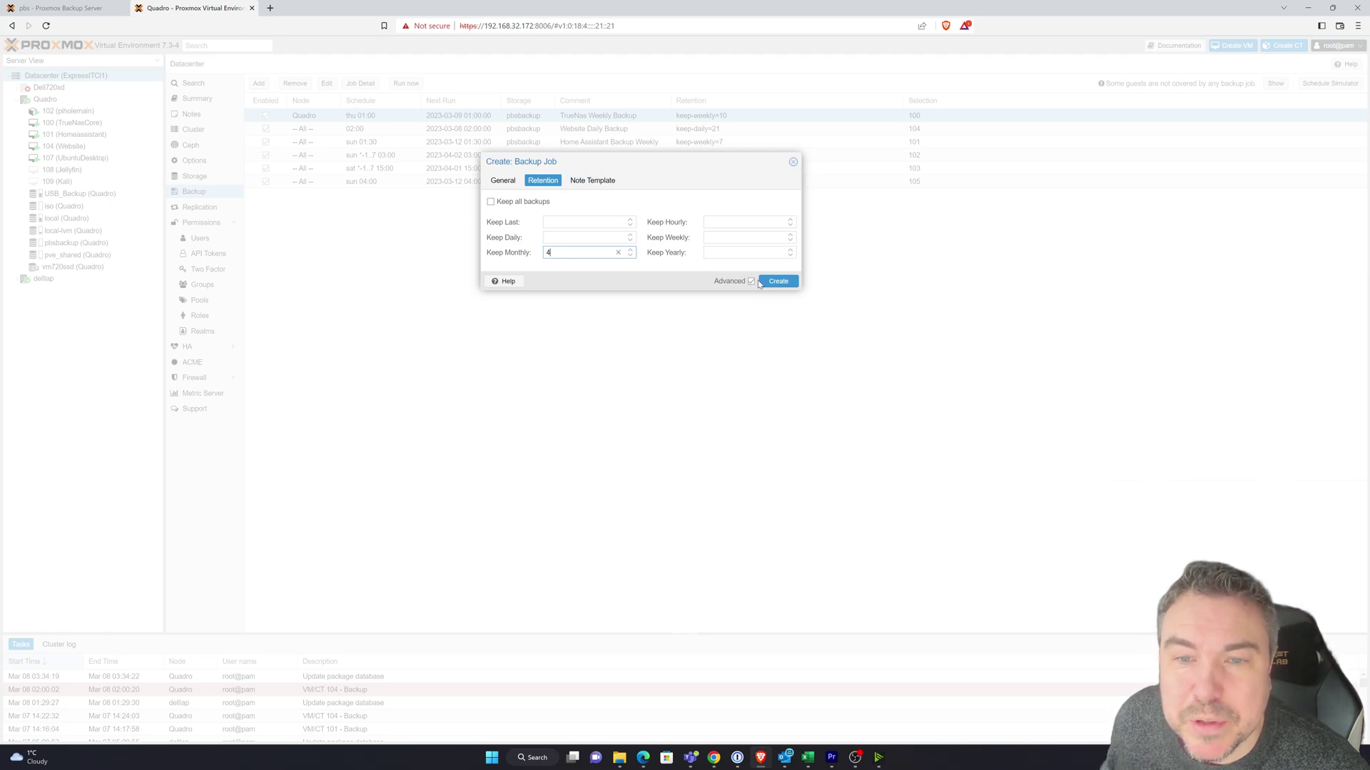
click(588, 184)
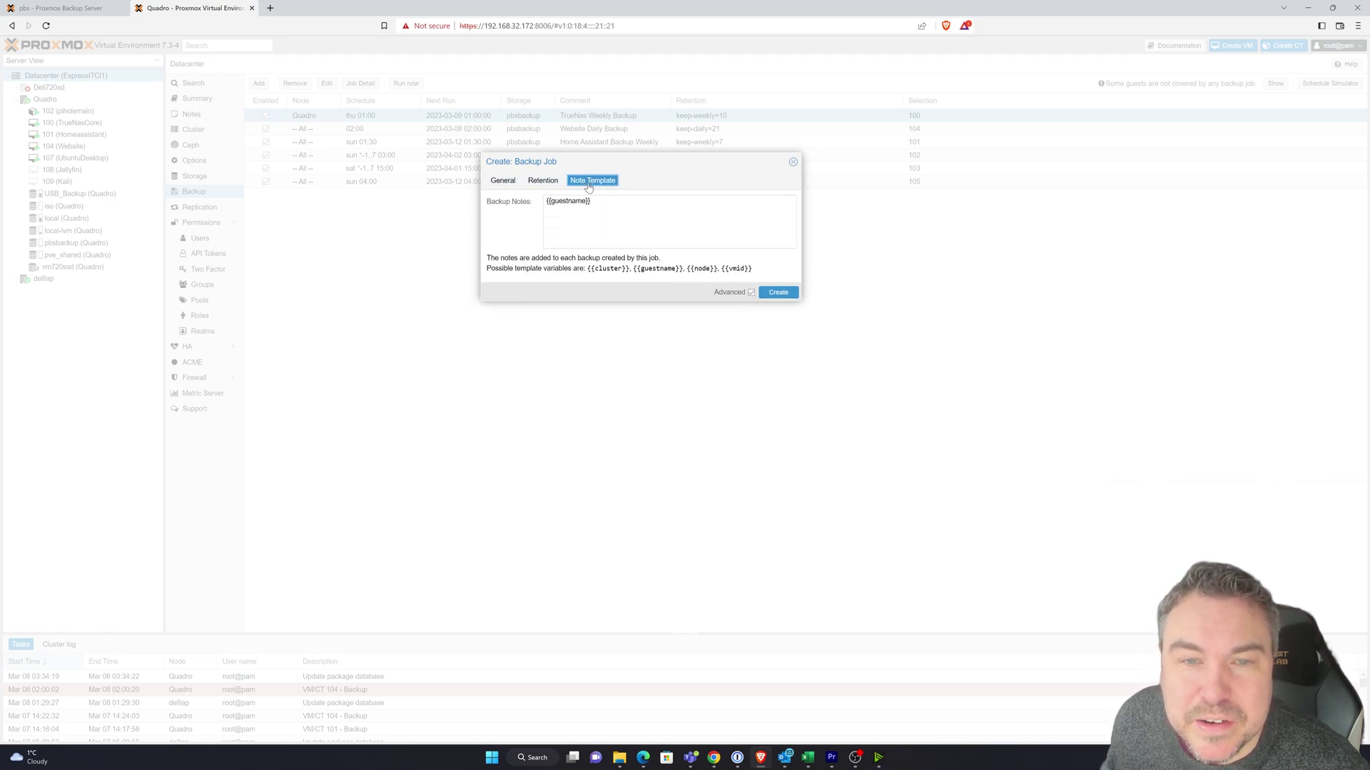
click(504, 184)
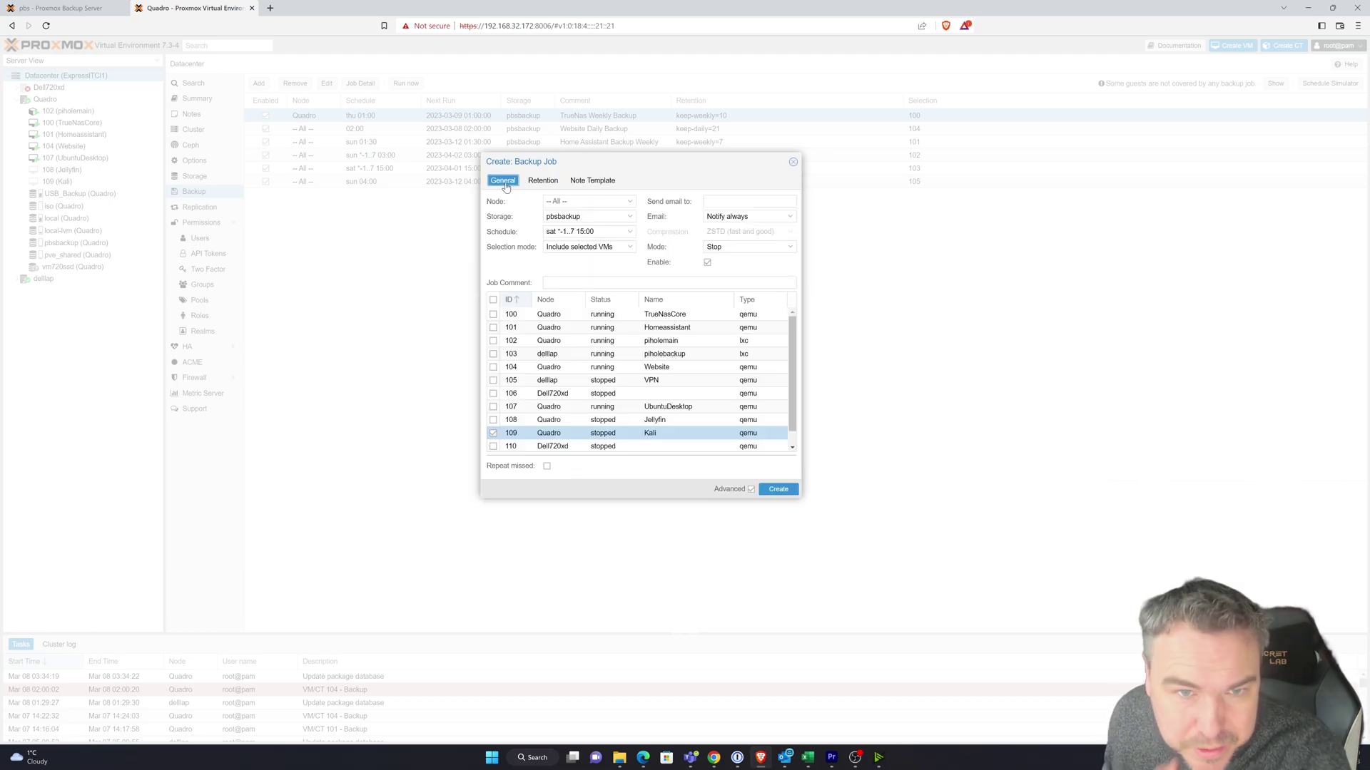
- Create the VM 109 backup job and check its notes template, closing without changes
click(778, 490)
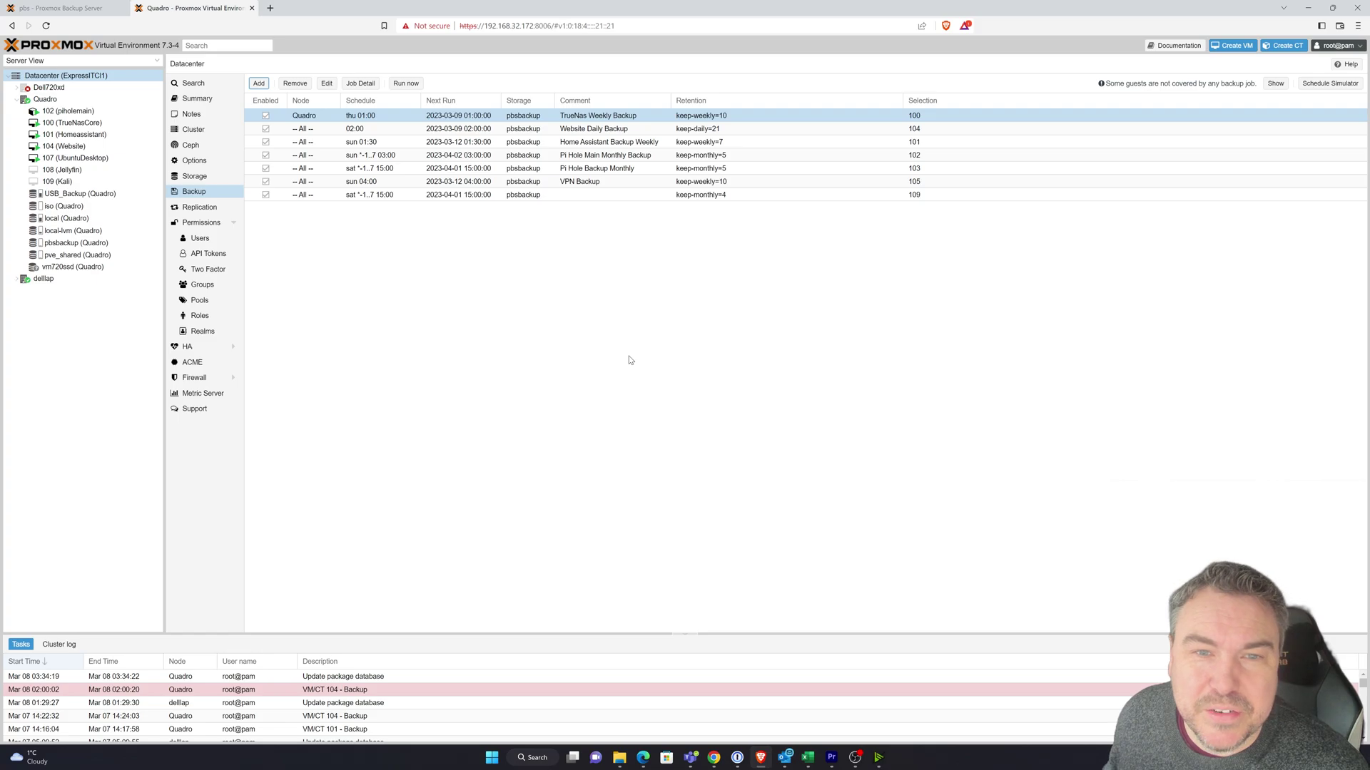
click(576, 198)
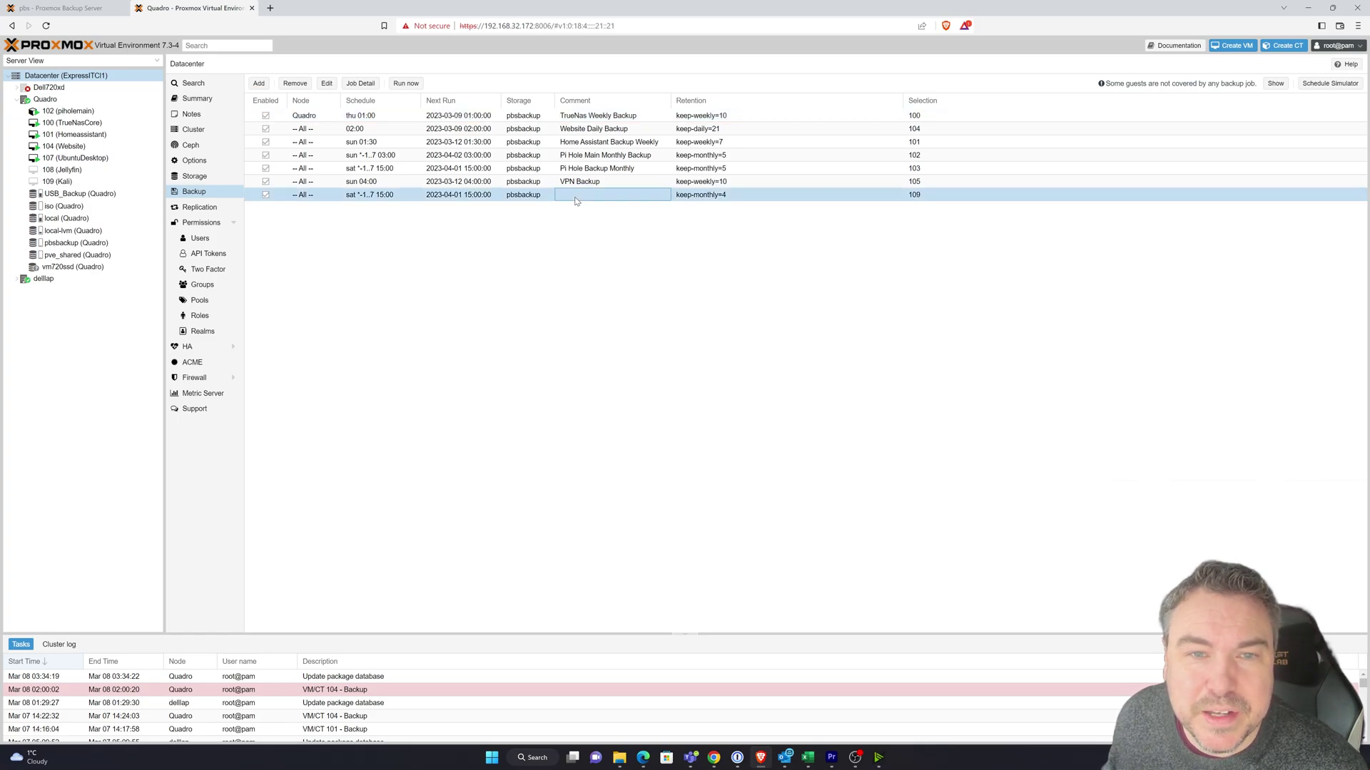
click(327, 85)
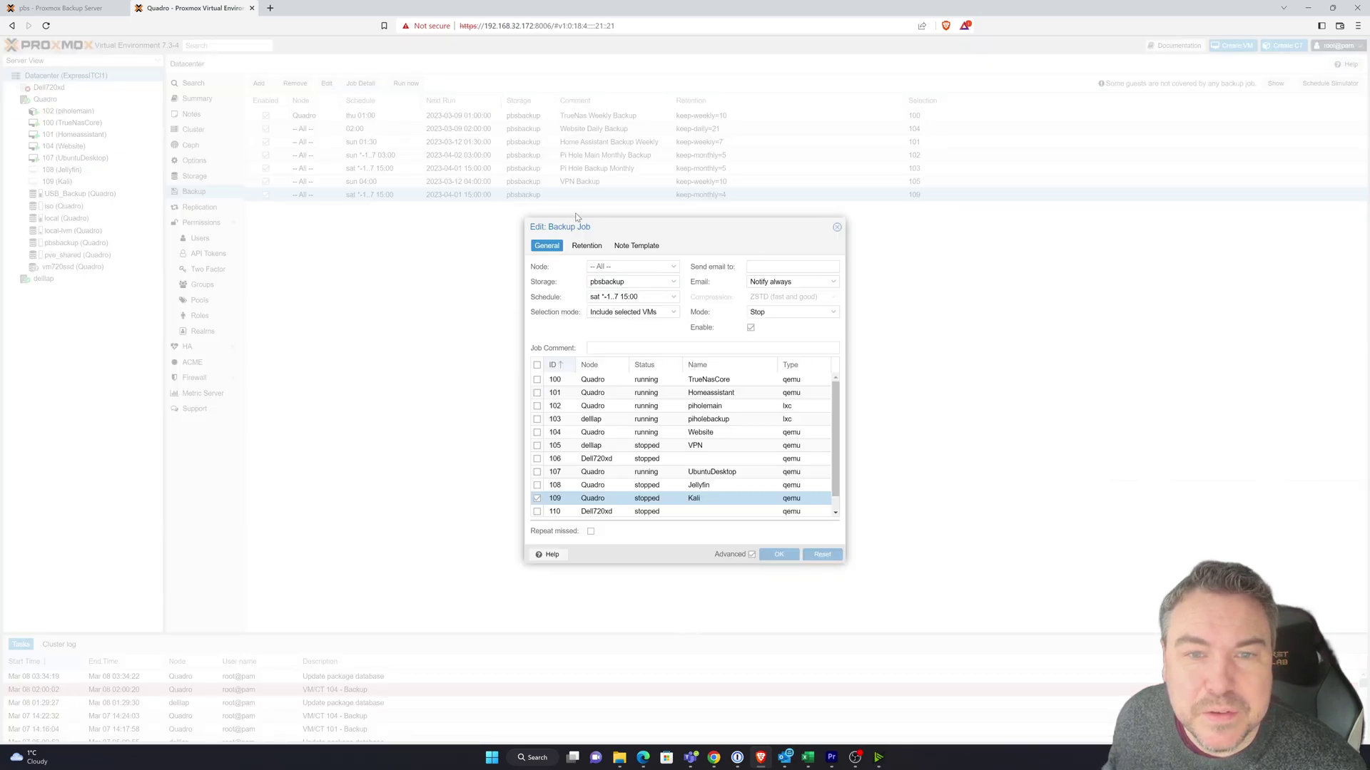
click(637, 245)
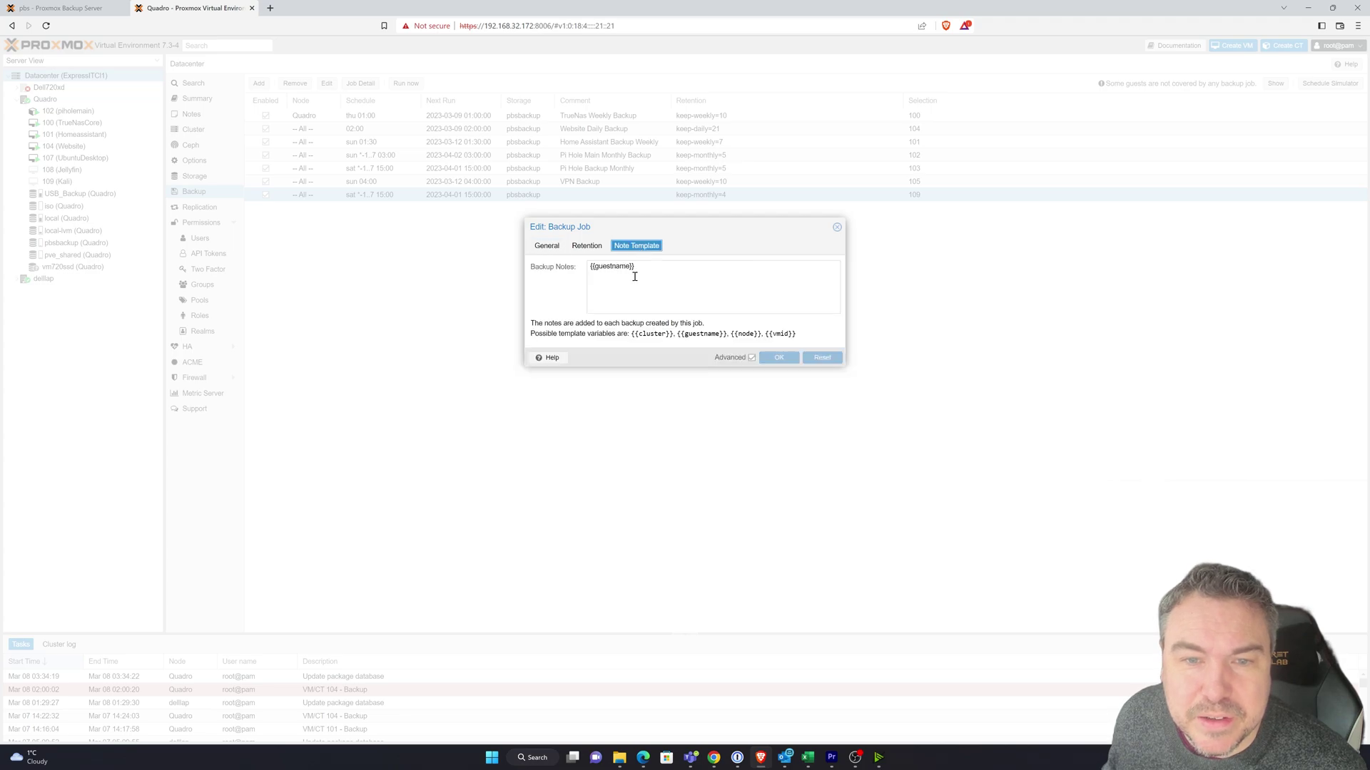
click(837, 228)
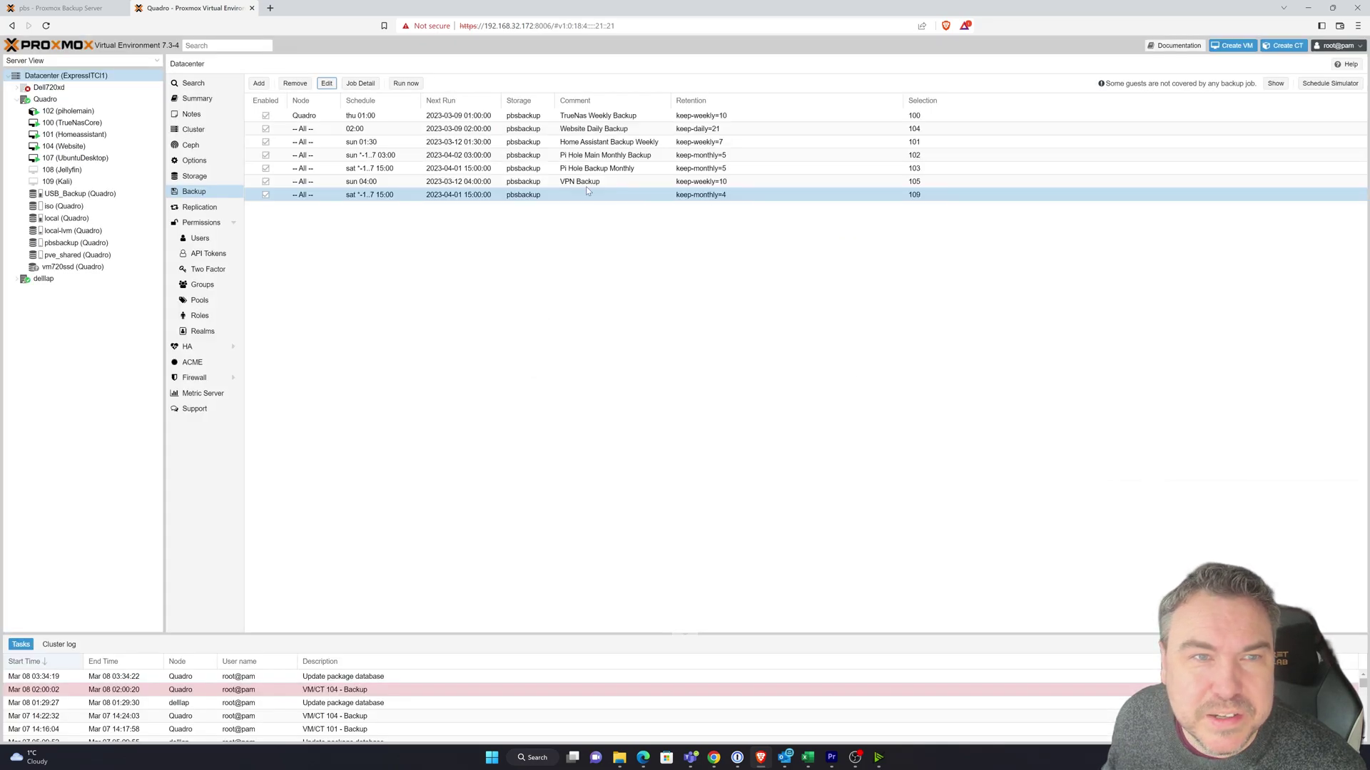
- Give the VM 109 backup job the comment 'Kali Monthly Backup' and save it
right_click(521, 190)
click(497, 200)
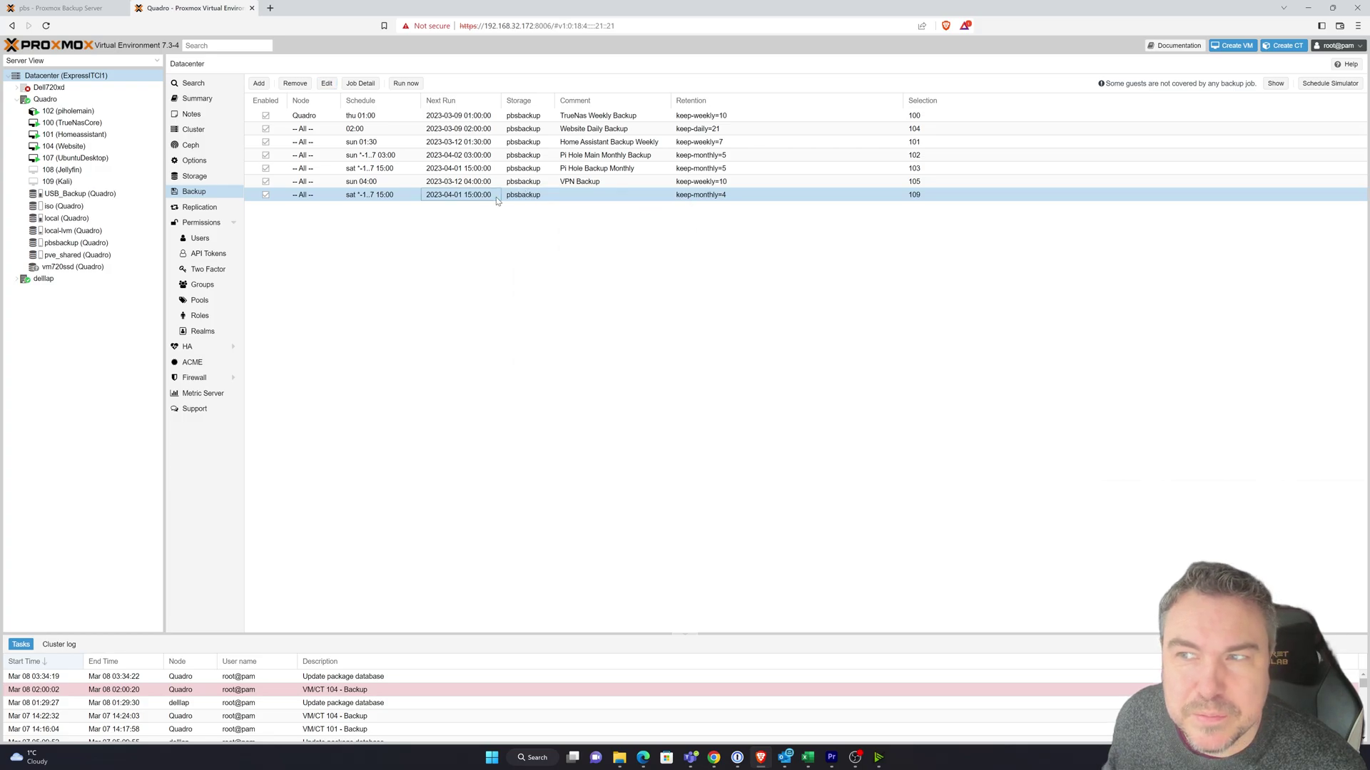
click(326, 83)
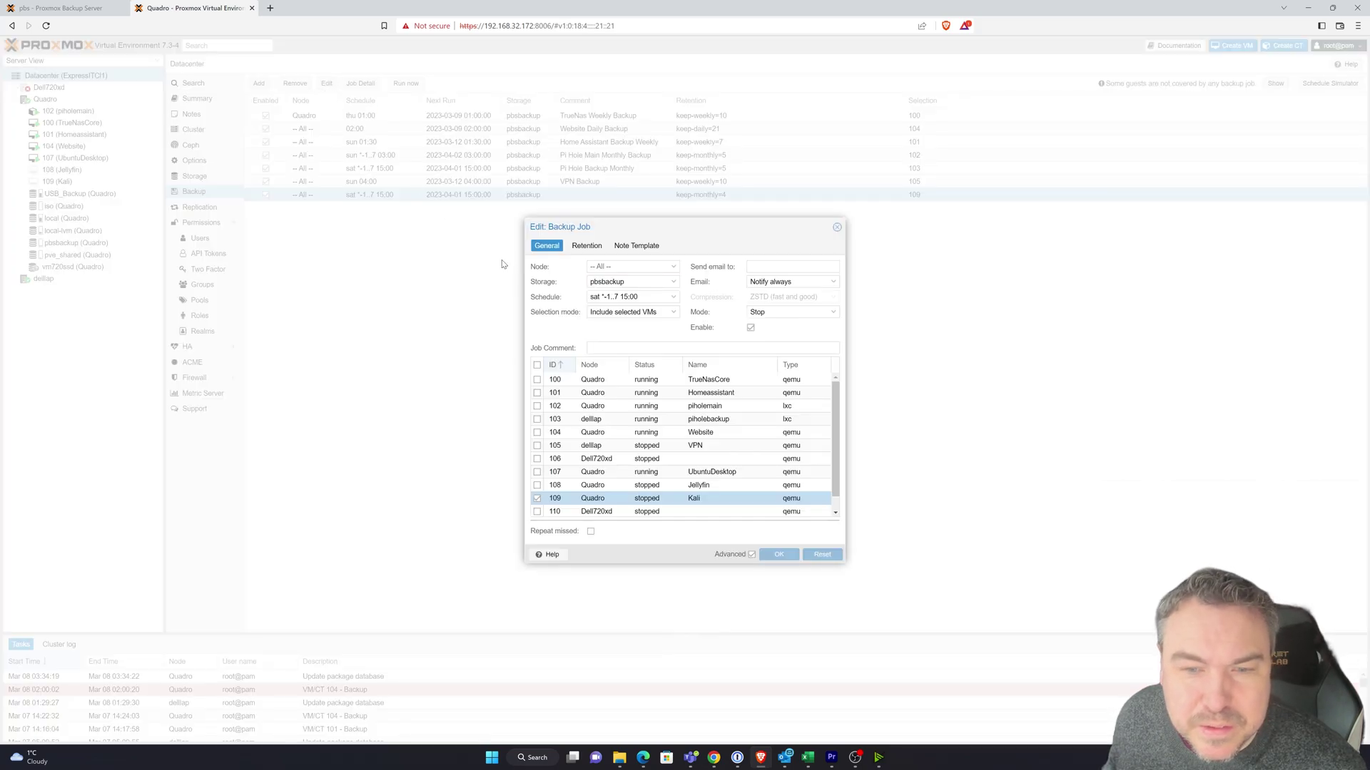
click(612, 349)
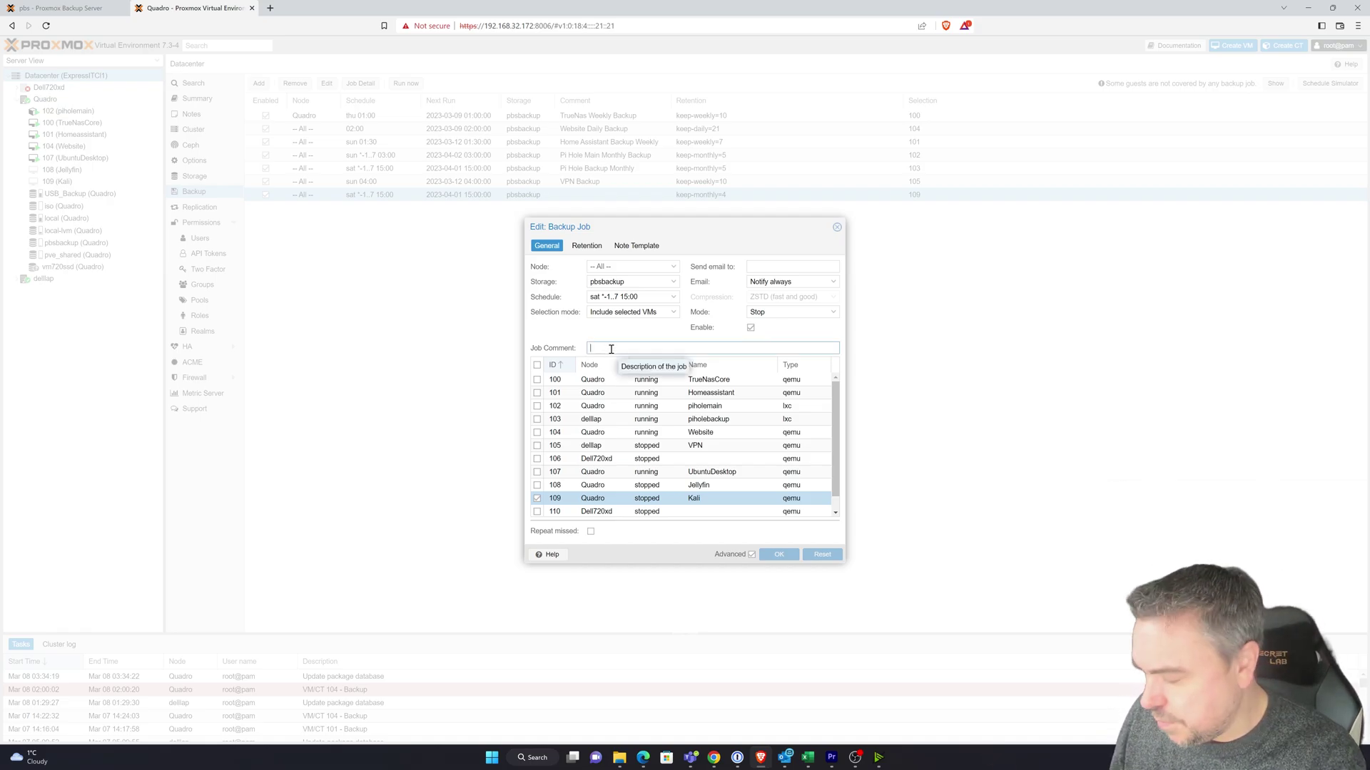
text(Kali Mont)
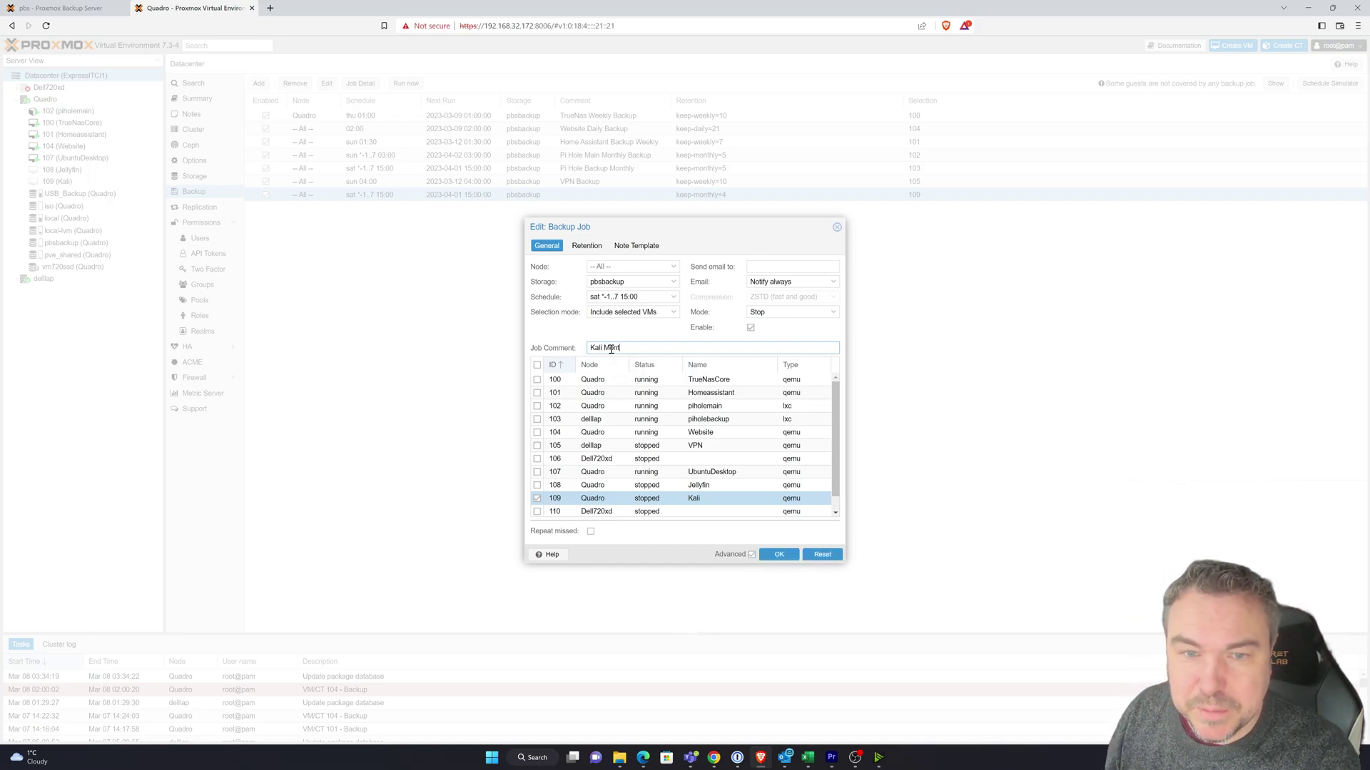
text(hly Backup)
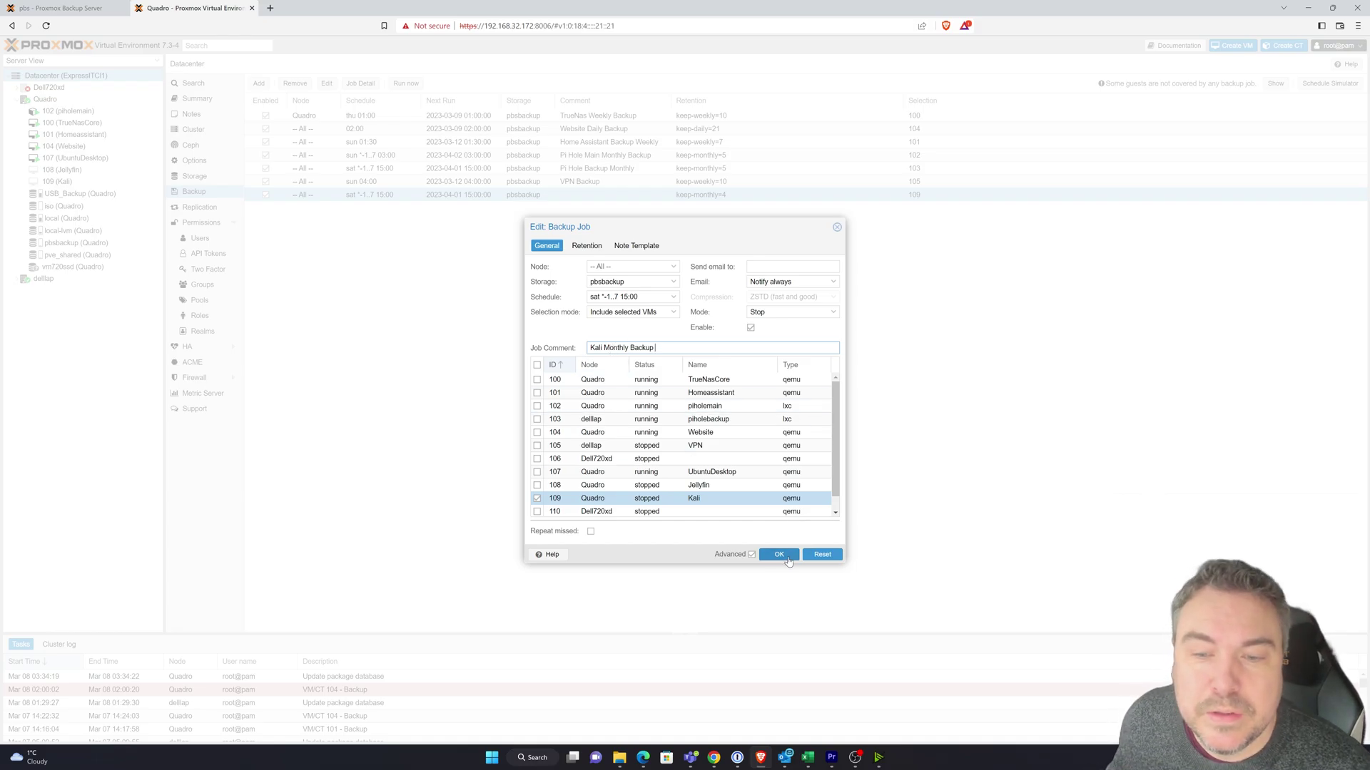
click(781, 556)
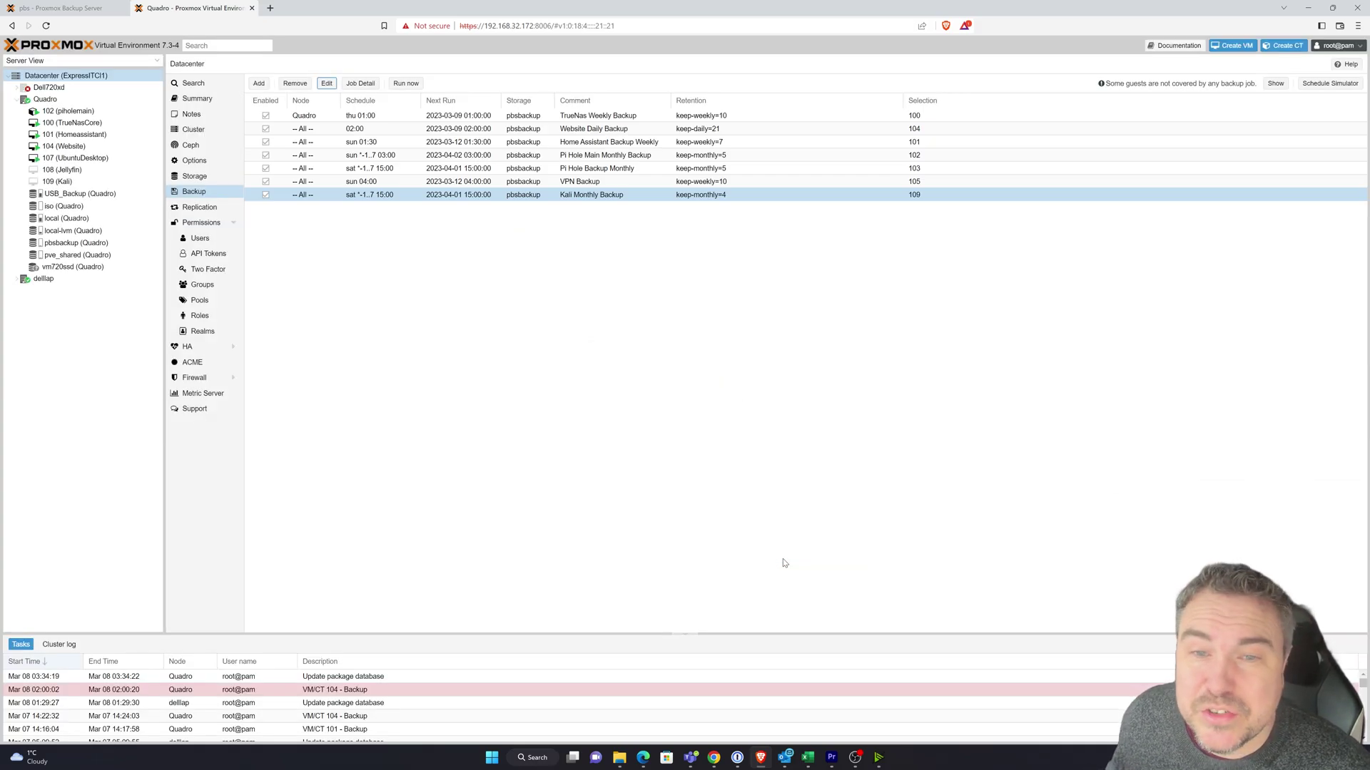
- Sign in to Proxmox Backup Server with the PAM user and password, retrying after reloading the login page
click(79, 8)
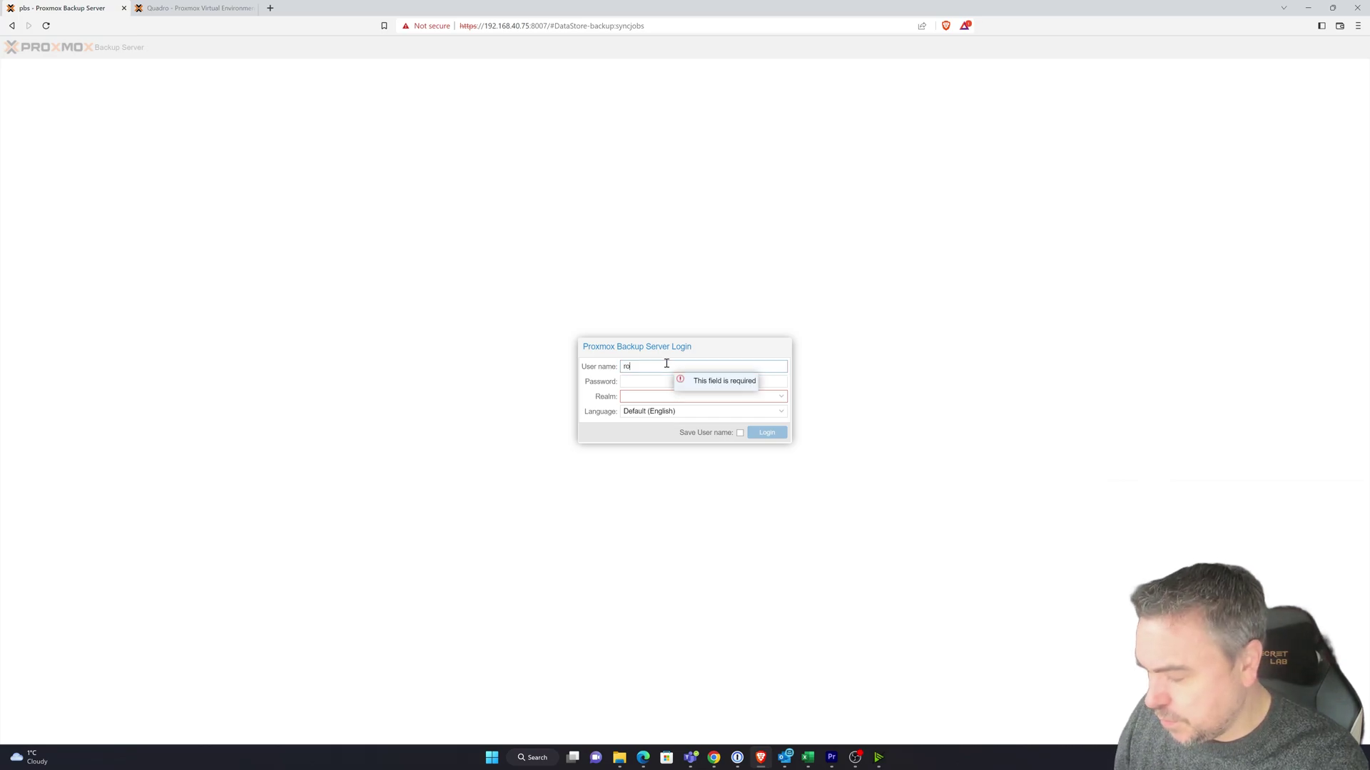
key(Tab)
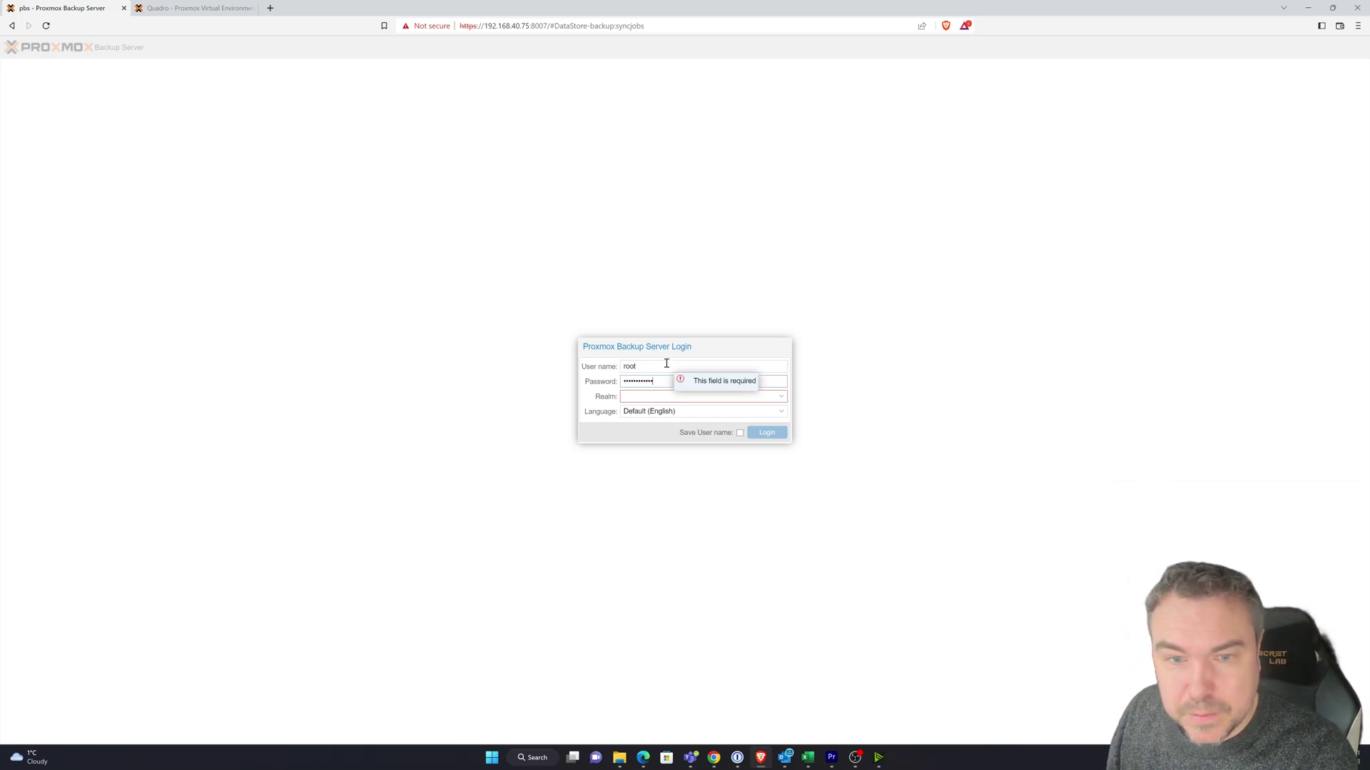
text(•)
click(781, 397)
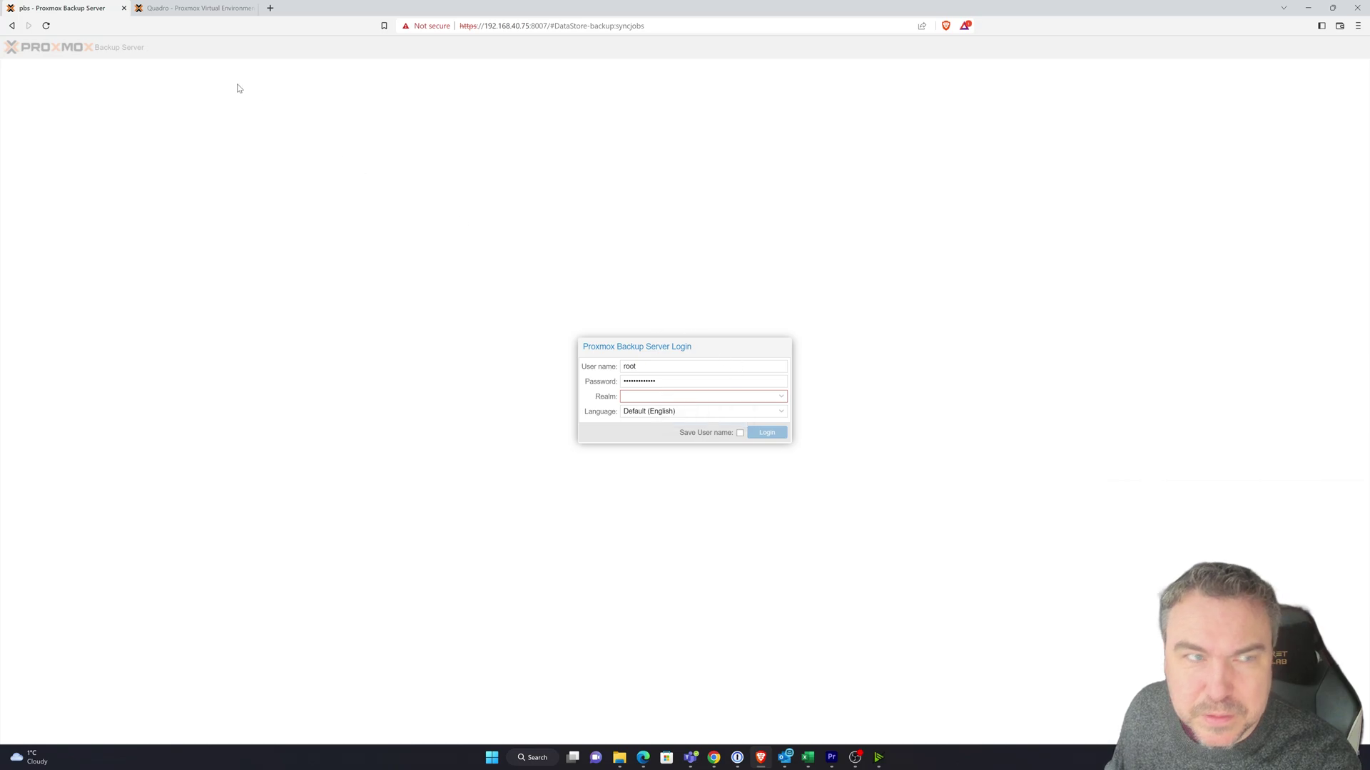
click(44, 26)
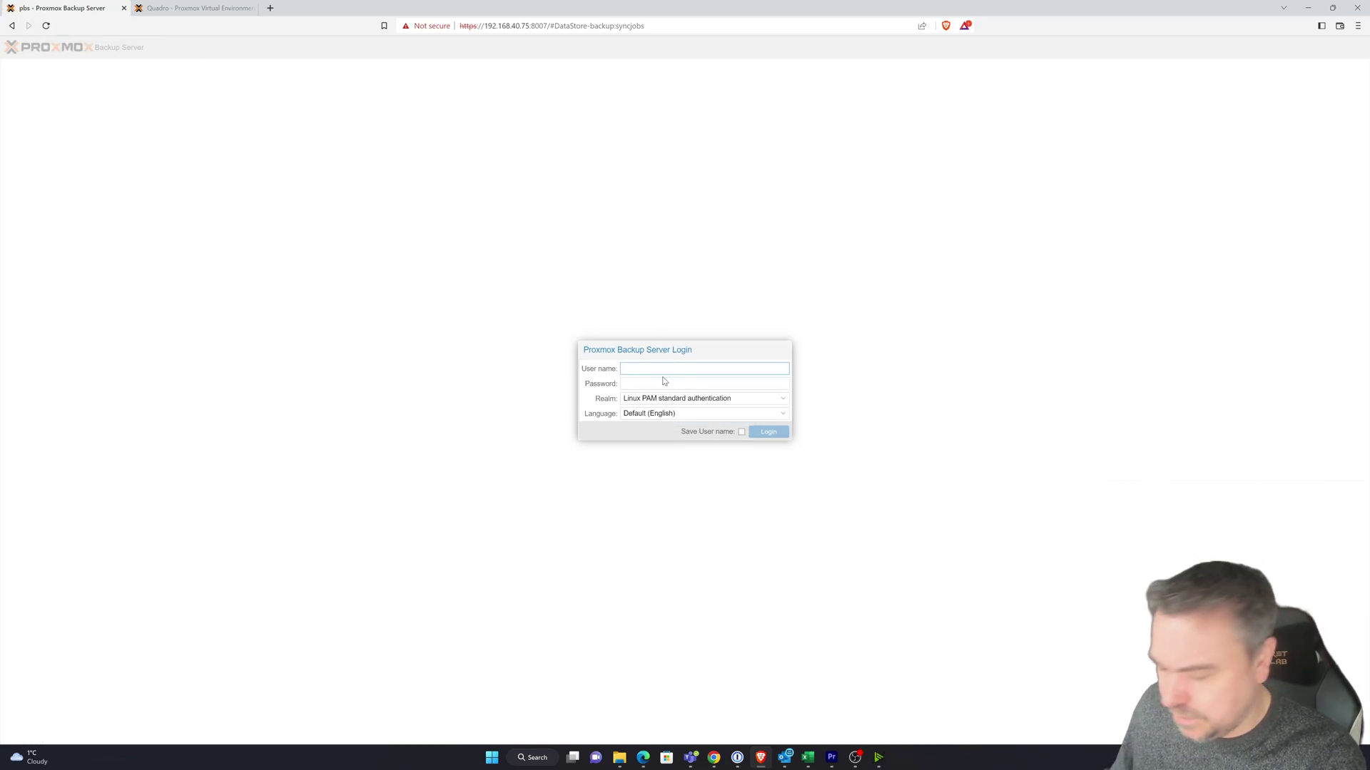
key(Tab)
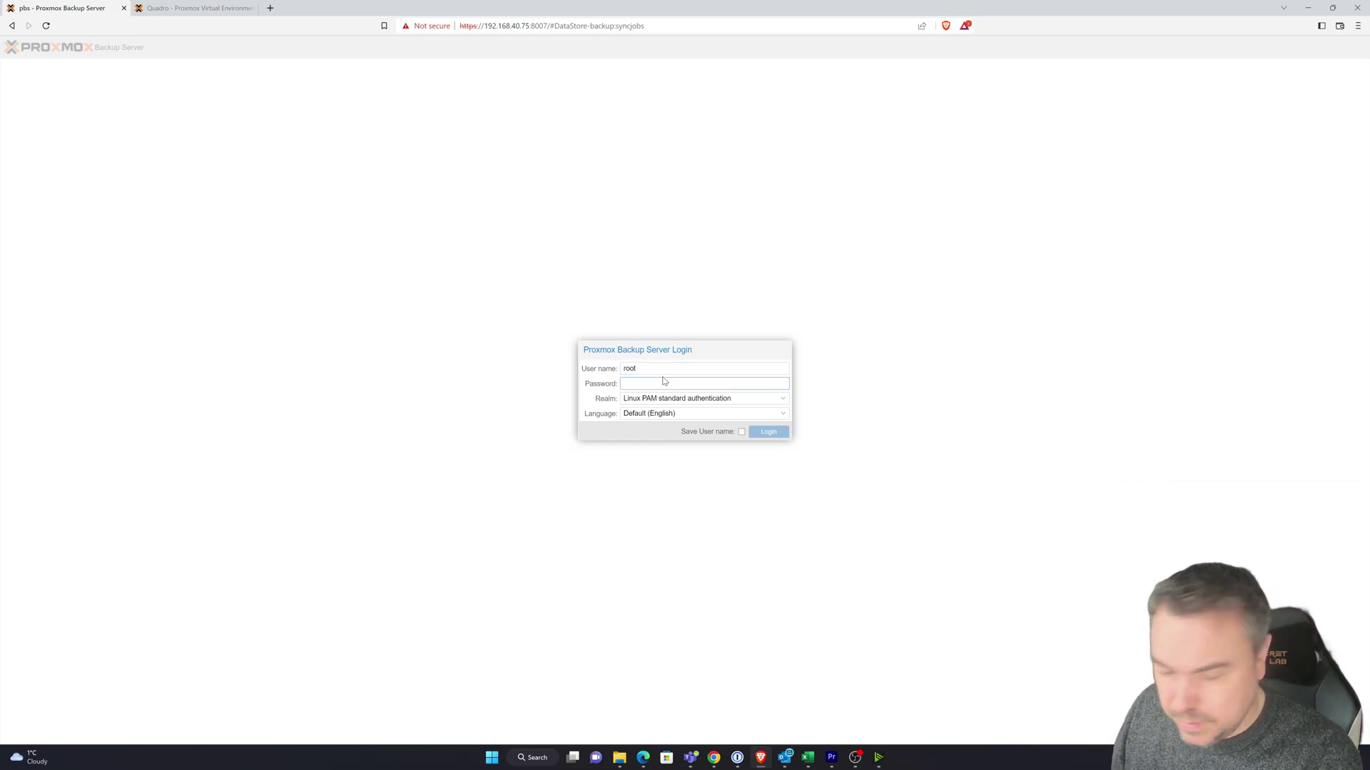
text(••••)
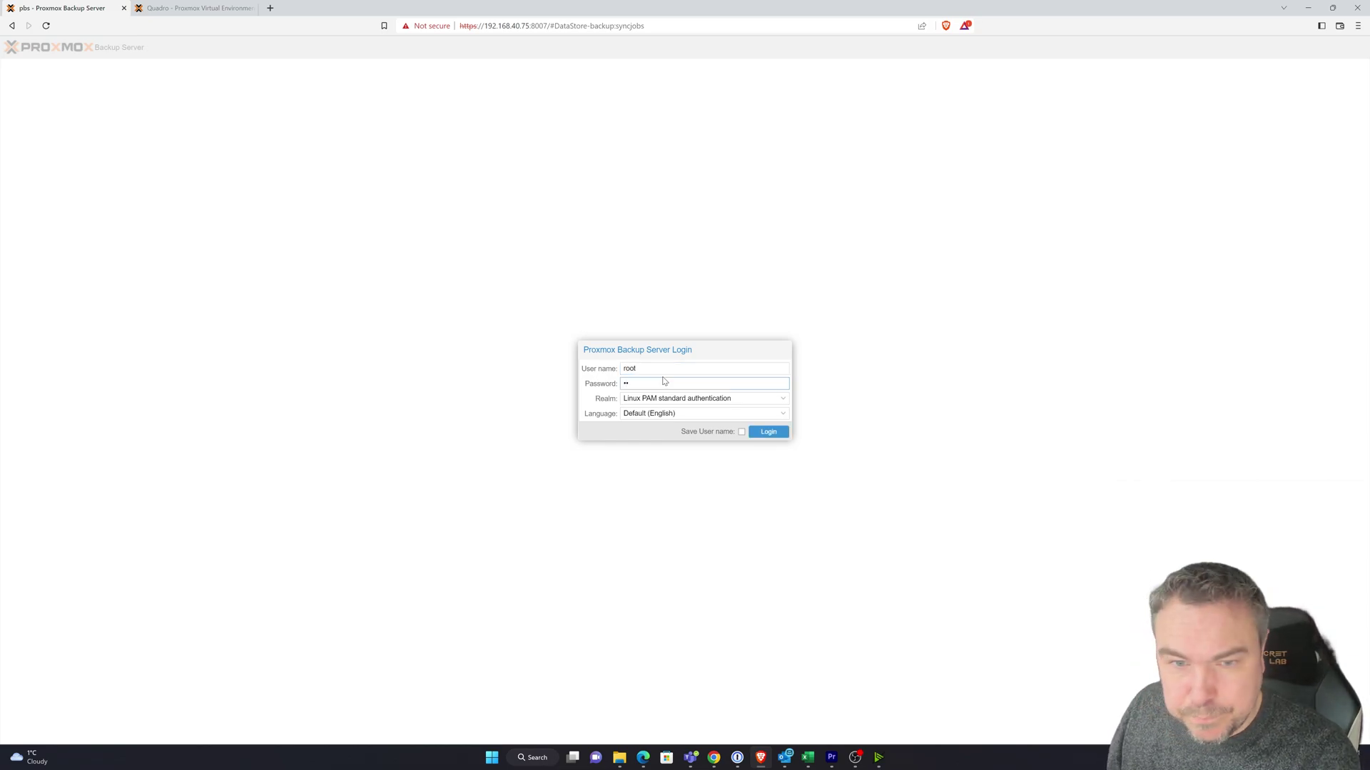
key(BackSpace)
key(BackSpace)
text(••)
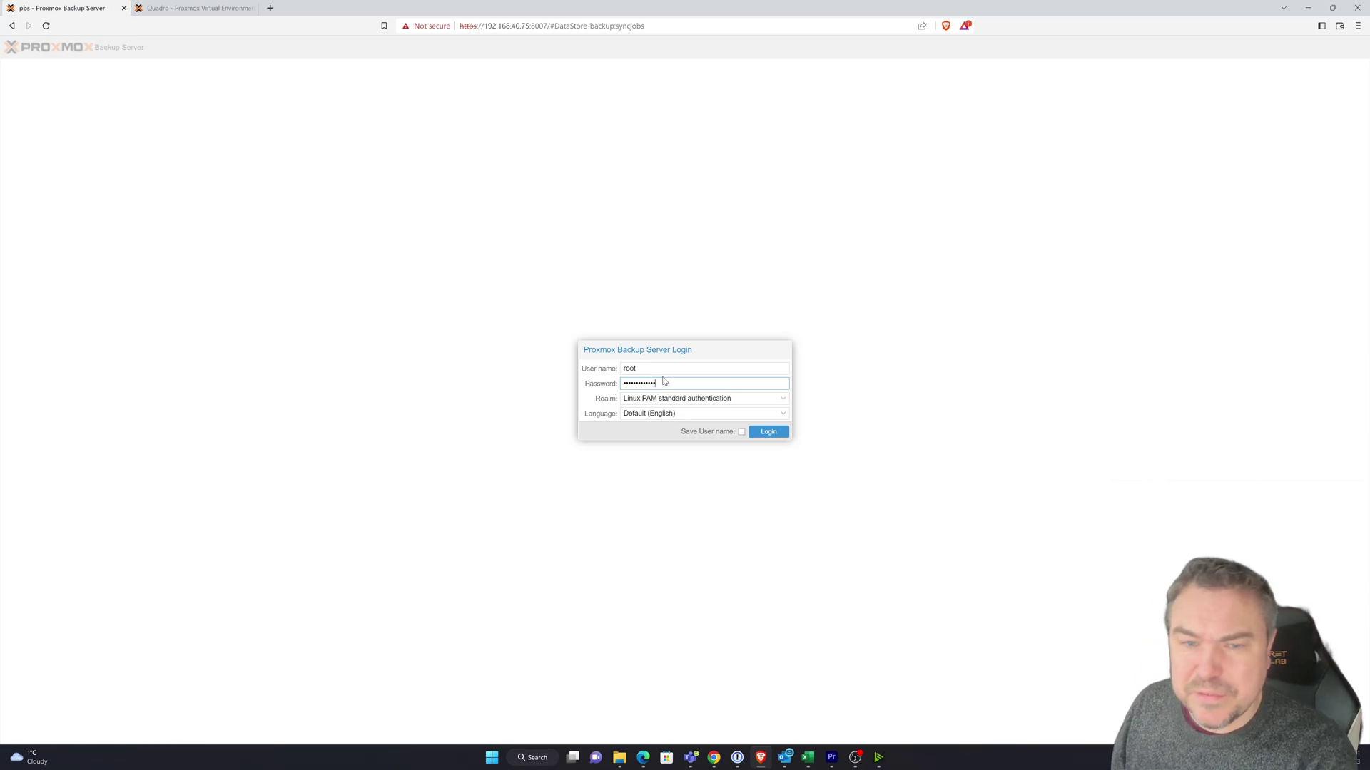
key(Return)
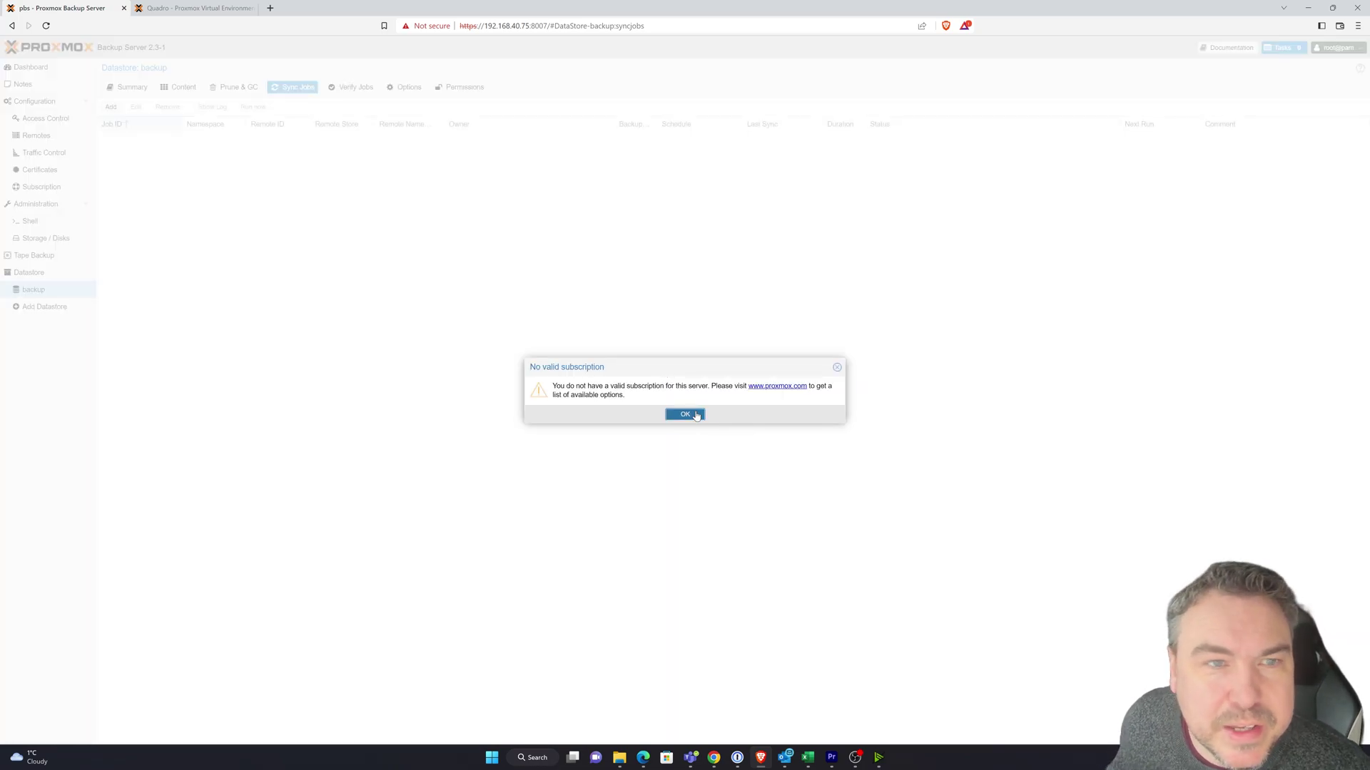
- Dismiss the no-subscription notice, review the dashboard, then view the Tape Backup section
click(685, 414)
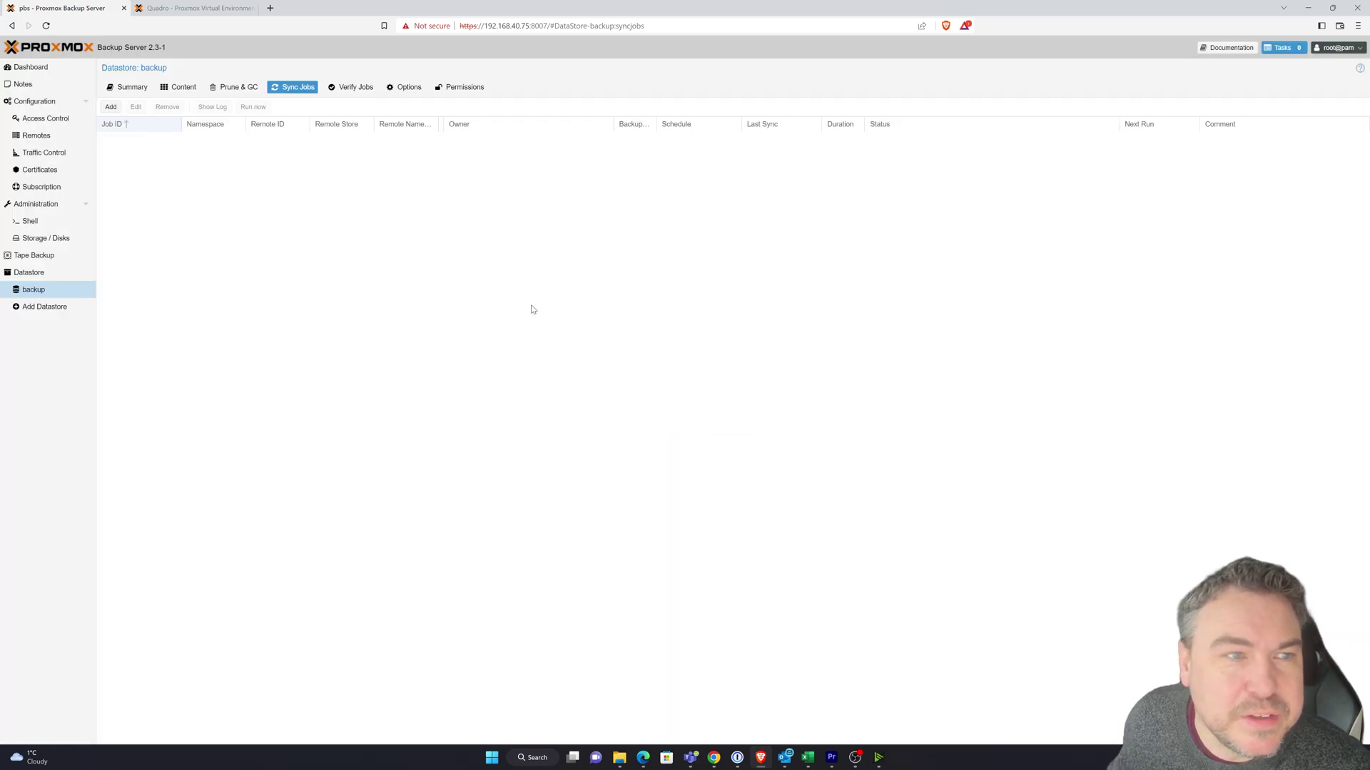
click(50, 66)
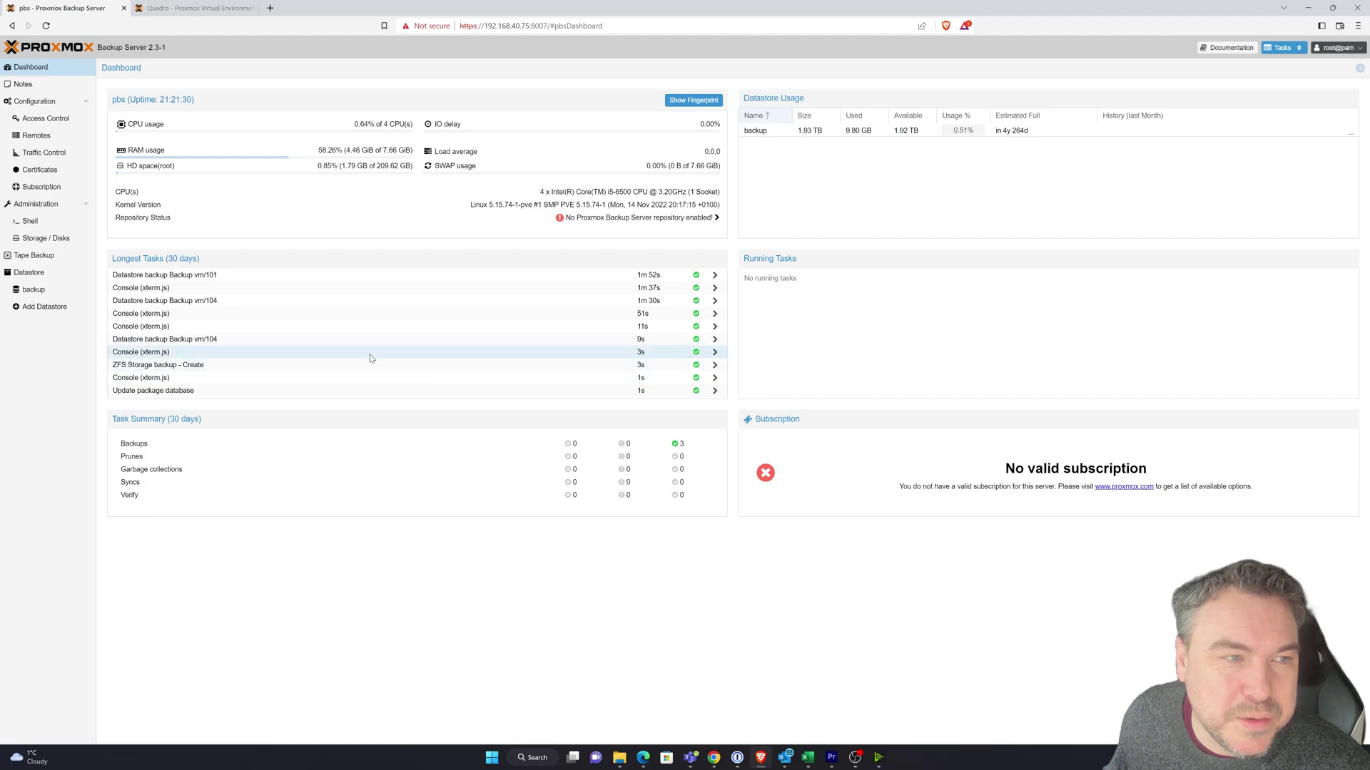
click(34, 257)
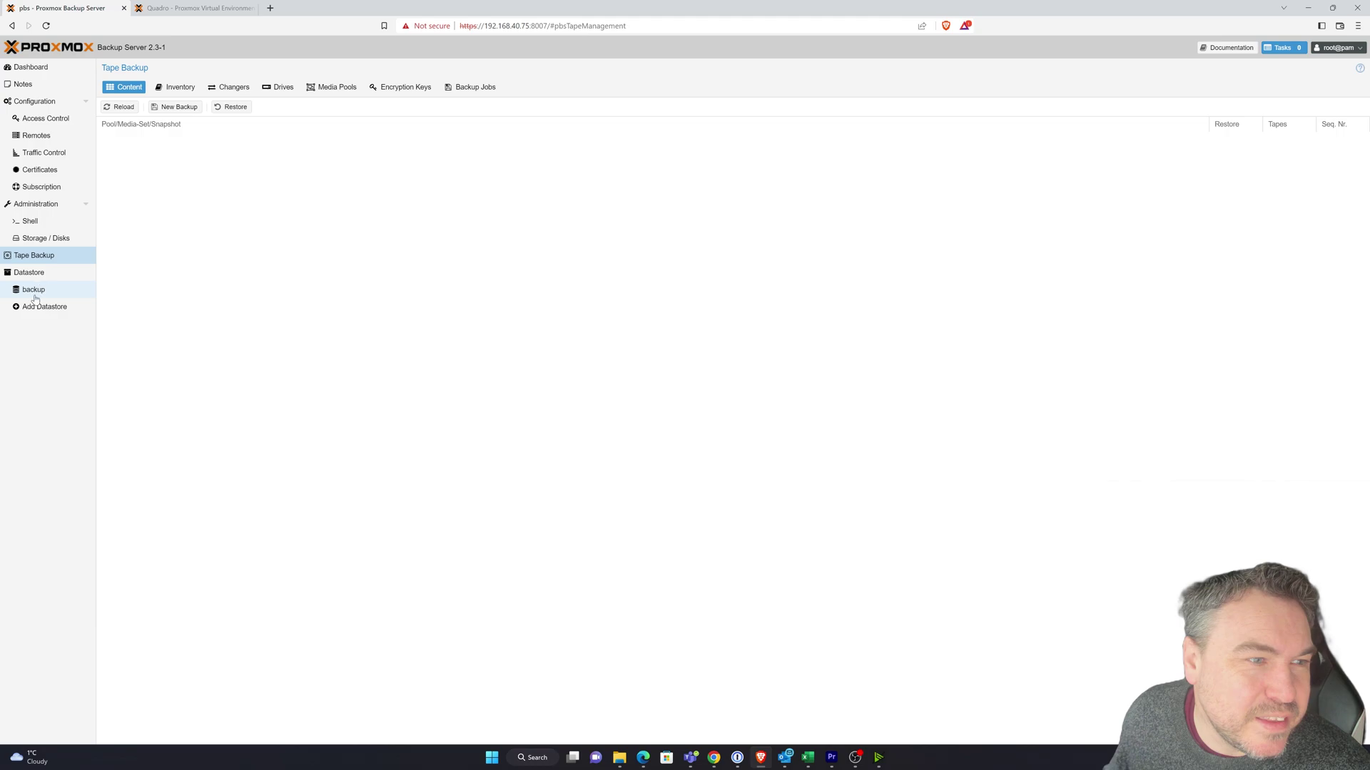
- Browse the backup datastore's Verify Jobs and Prune & GC pages, cancelling a new verification job
click(34, 293)
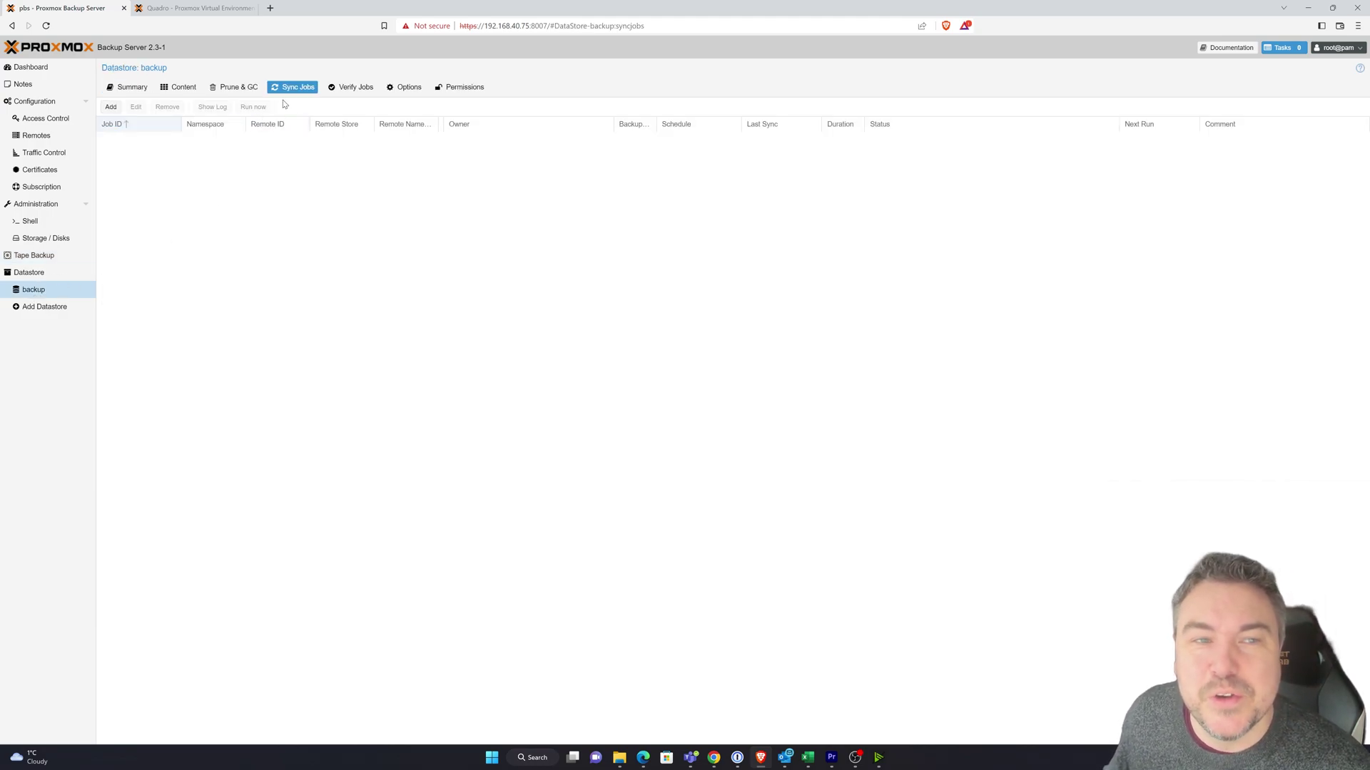
click(335, 88)
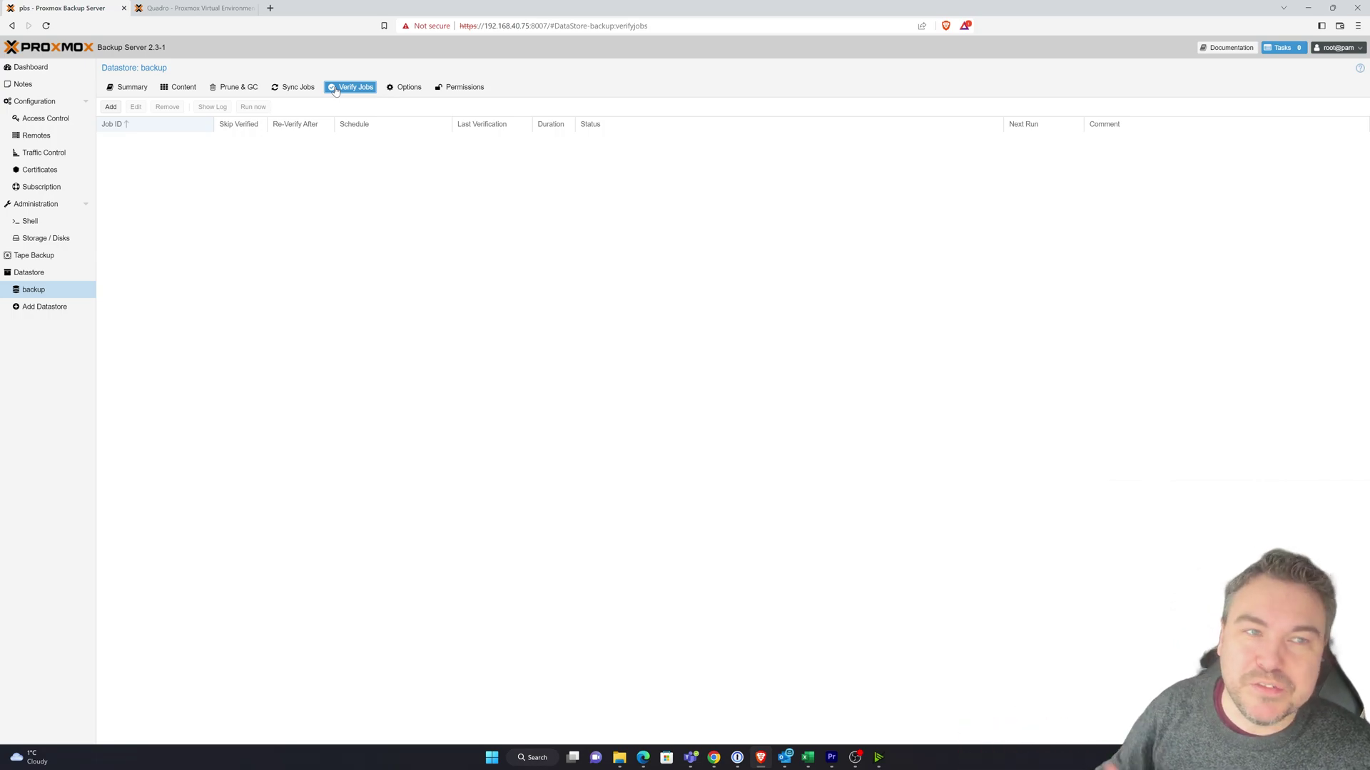
click(241, 87)
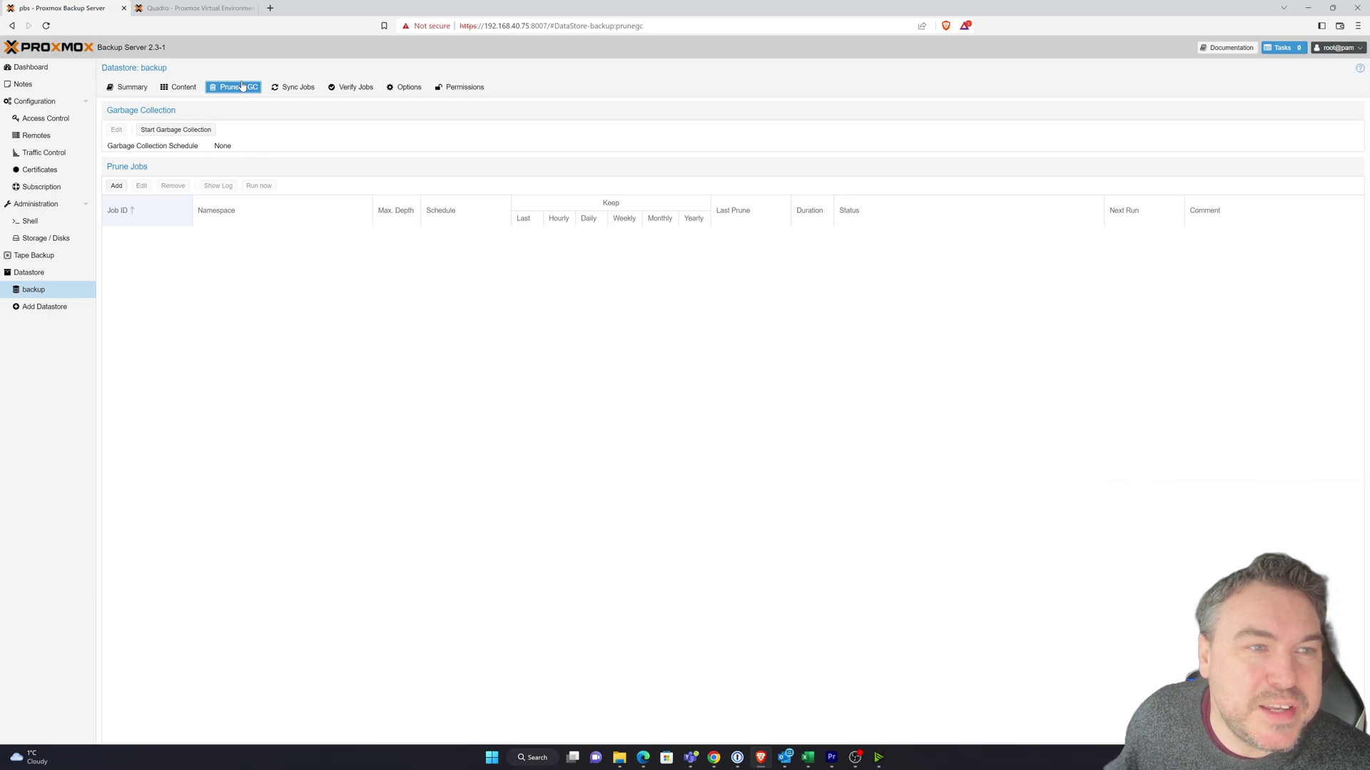
click(373, 91)
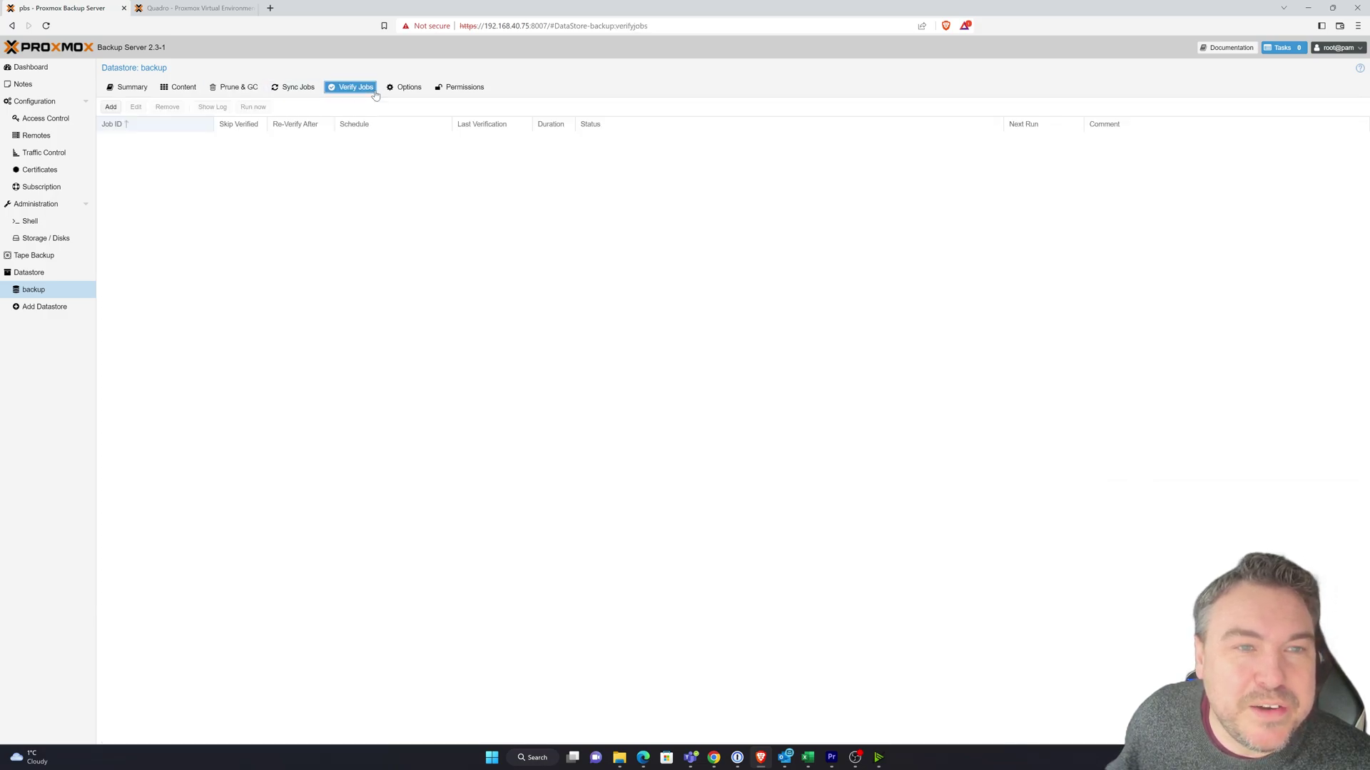
click(111, 107)
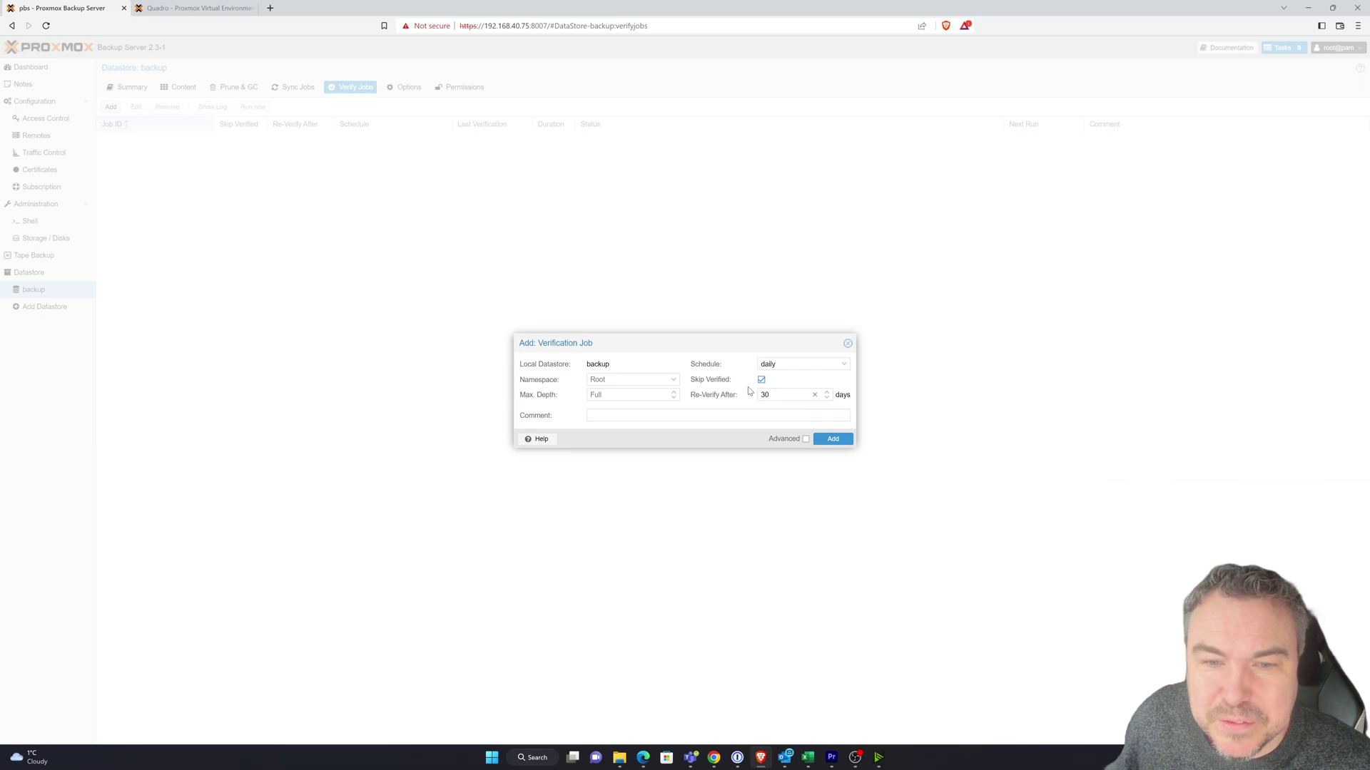
click(847, 343)
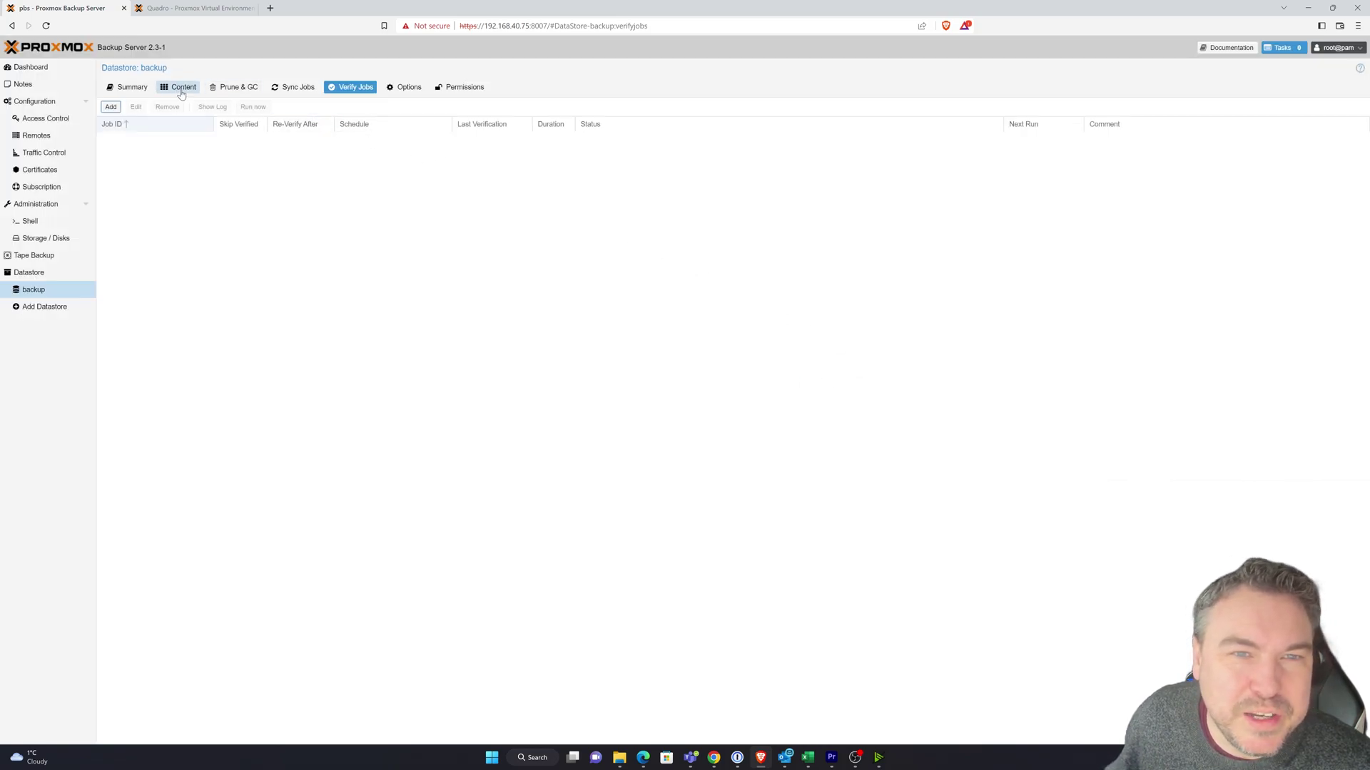